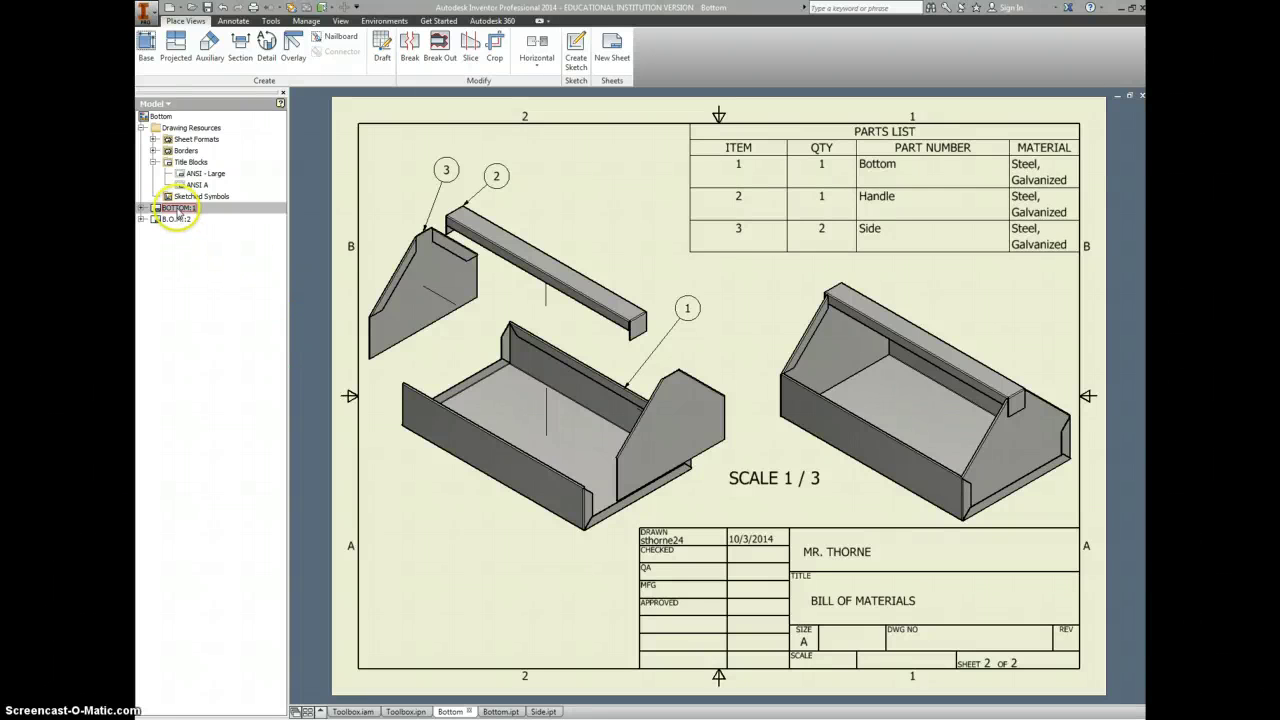
Add two new sheets after the BOTTOM sheet, move them ahead of the B.O.M. sheet, and rename sheet 2 as SIDE.
{"action": "double_click", "coordinate": [187, 213]}
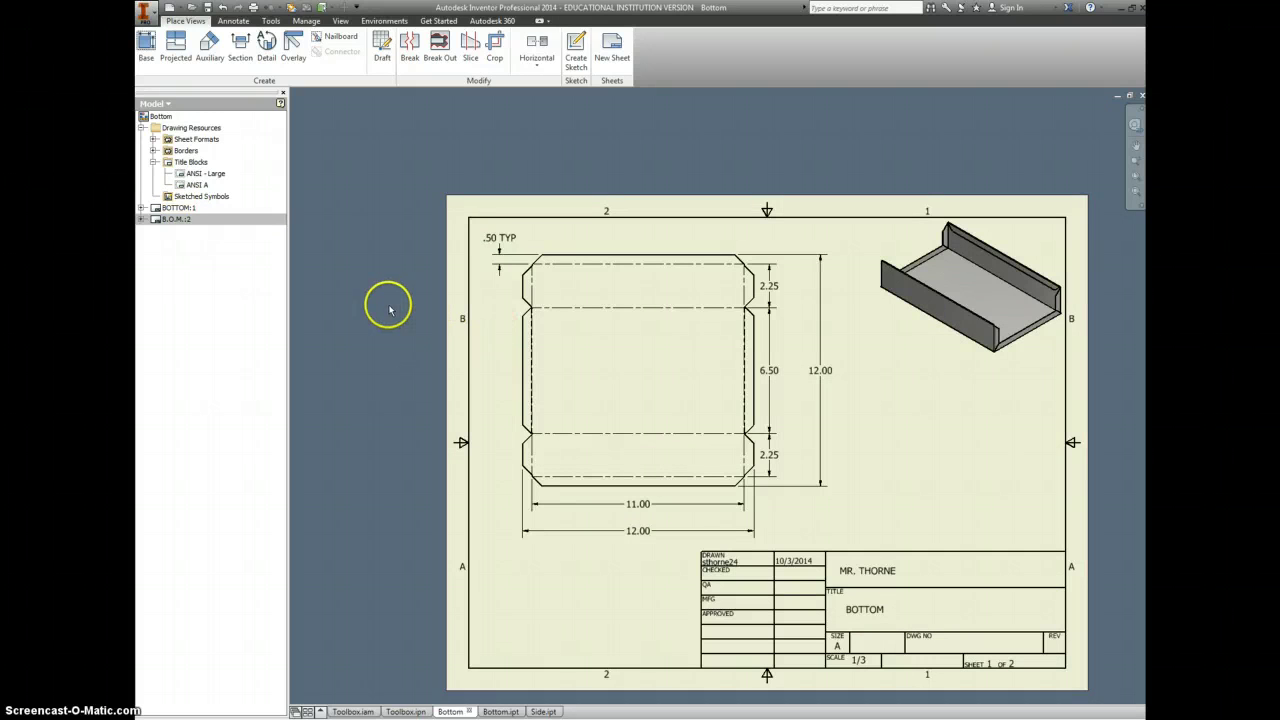
{"action": "left_click", "coordinate": [600, 58]}
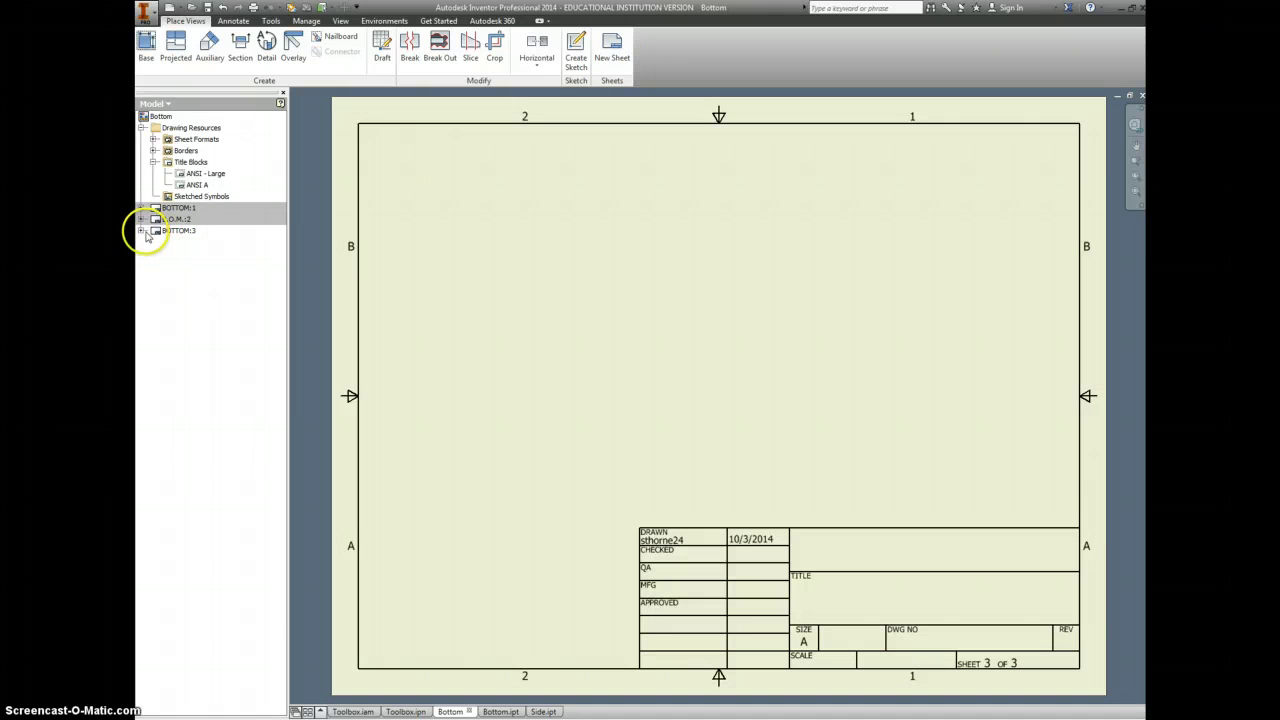
{"action": "left_click_drag", "start_coordinate": [168, 221], "coordinate": [172, 224]}
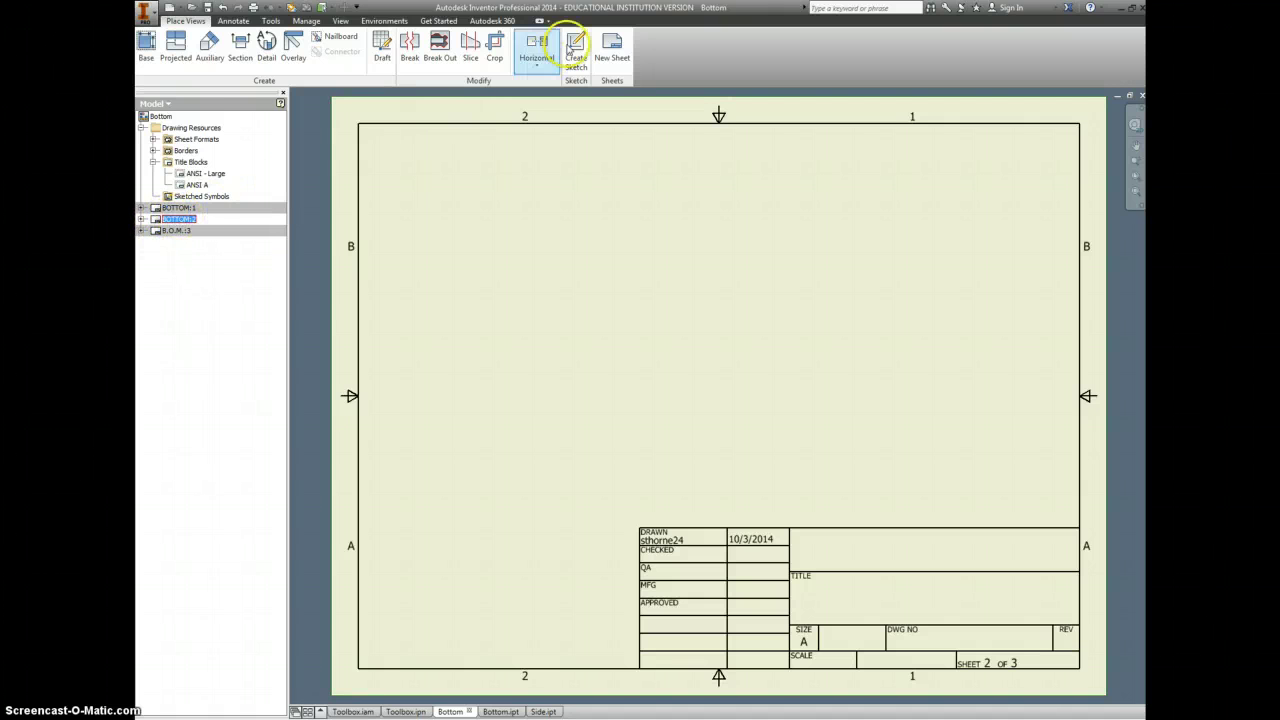
{"action": "left_click", "coordinate": [609, 45]}
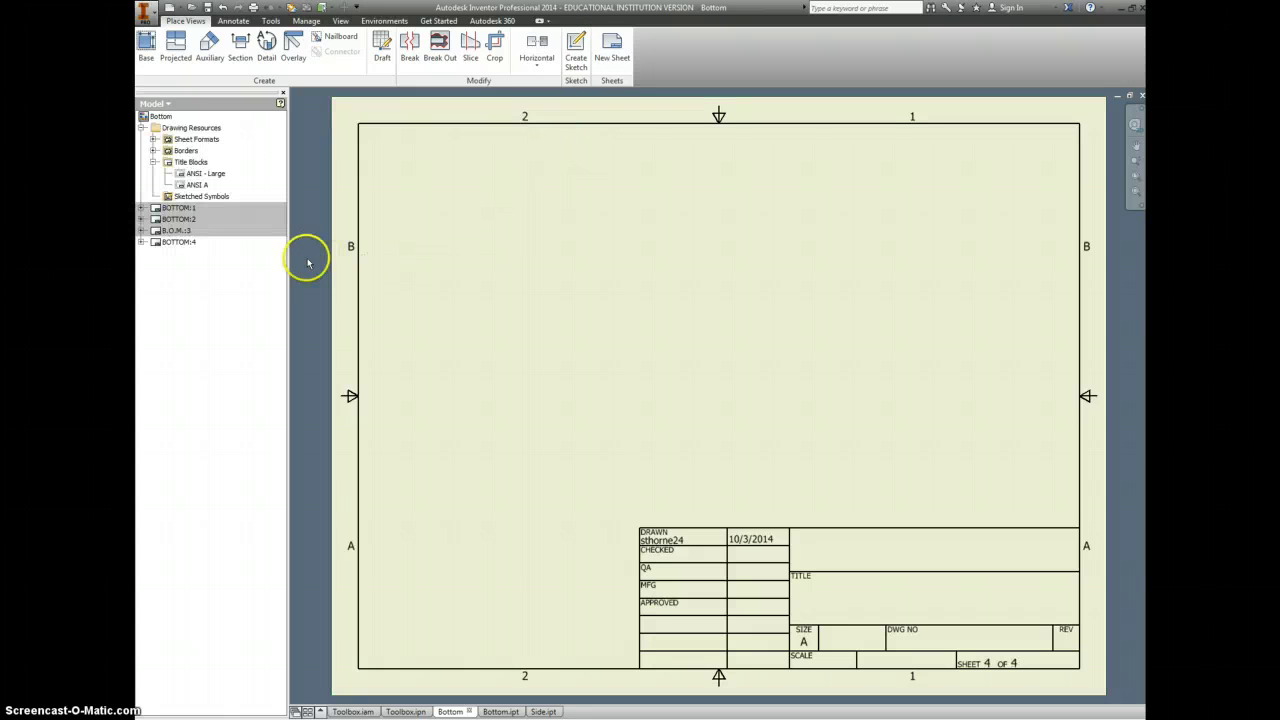
{"action": "left_click_drag", "start_coordinate": [173, 230], "coordinate": [172, 230]}
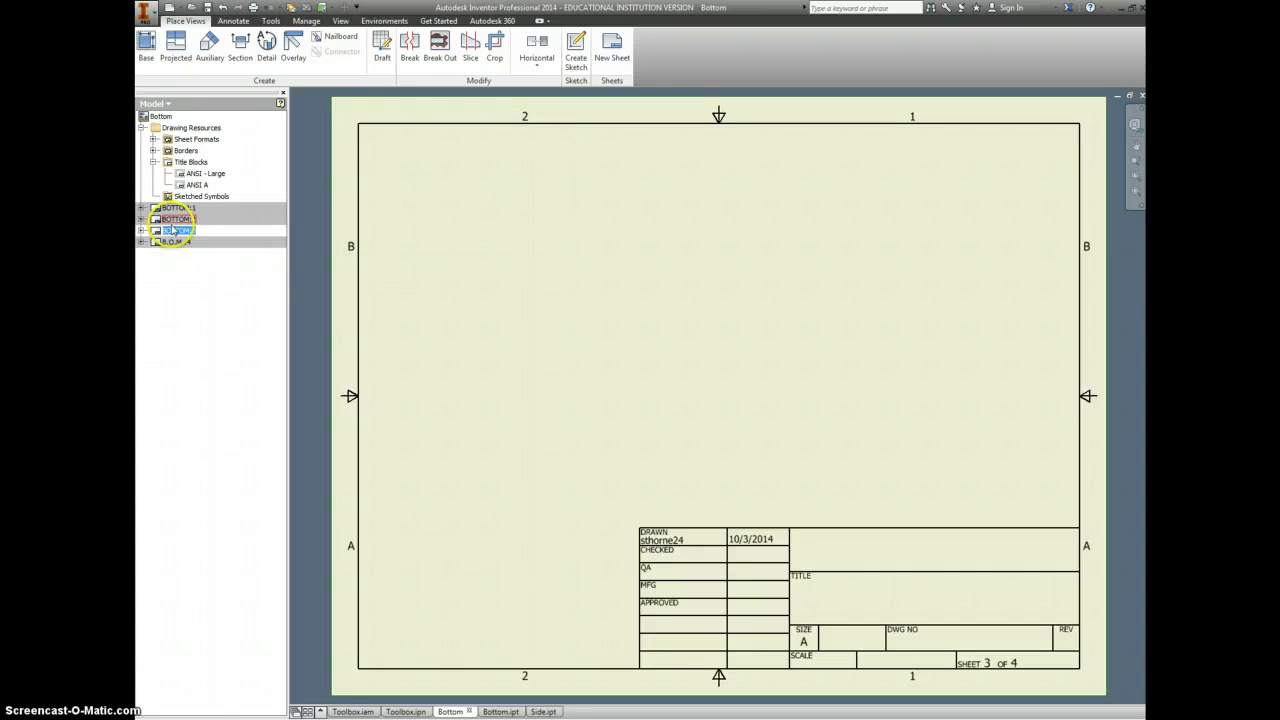
{"action": "double_click", "coordinate": [178, 219]}
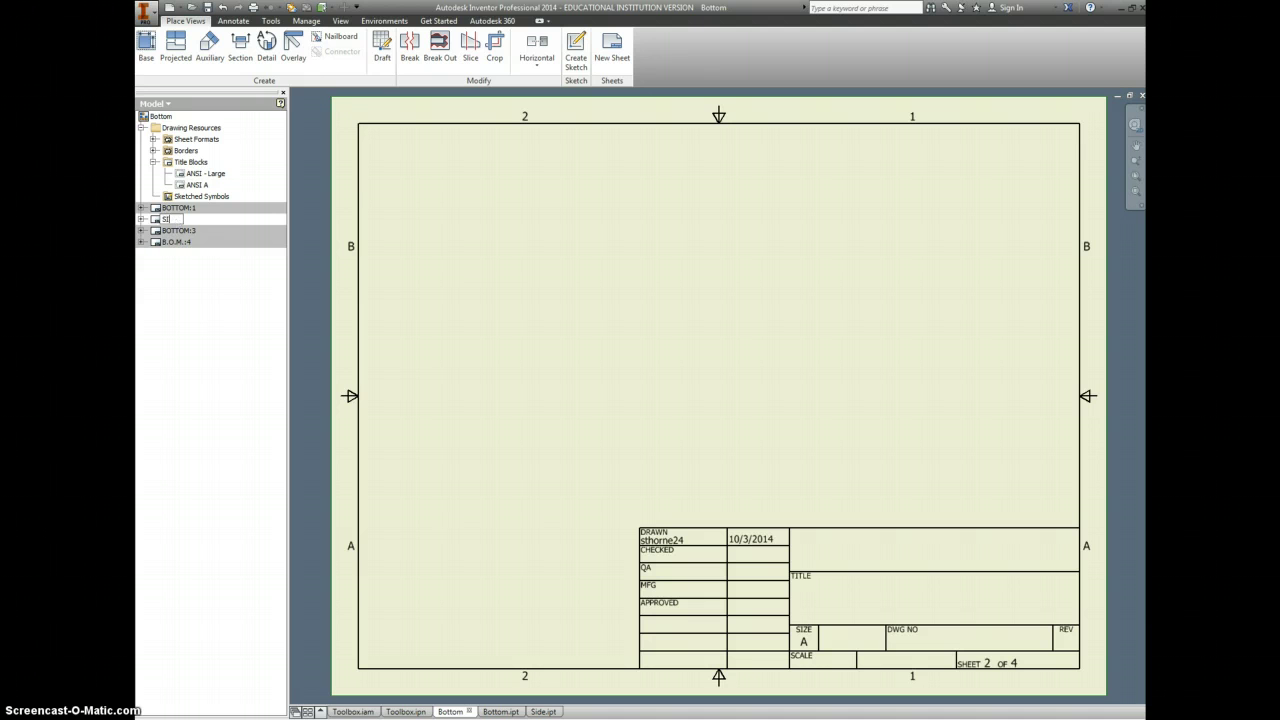
{"action": "left_click", "coordinate": [455, 258]}
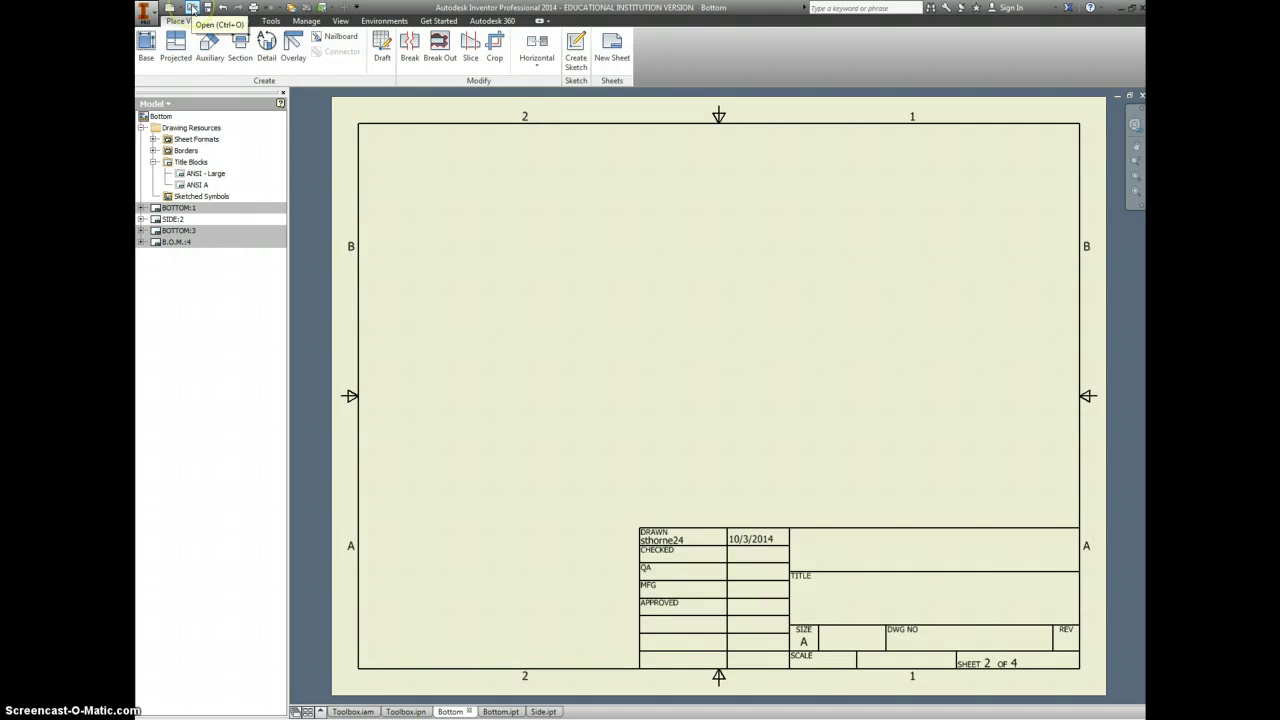
Open Side.ipt from the Tool Box - Sheet Metal folder and switch it to the folded part and back to its flat pattern.
{"action": "left_click", "coordinate": [191, 8]}
{"action": "left_click", "coordinate": [602, 333]}
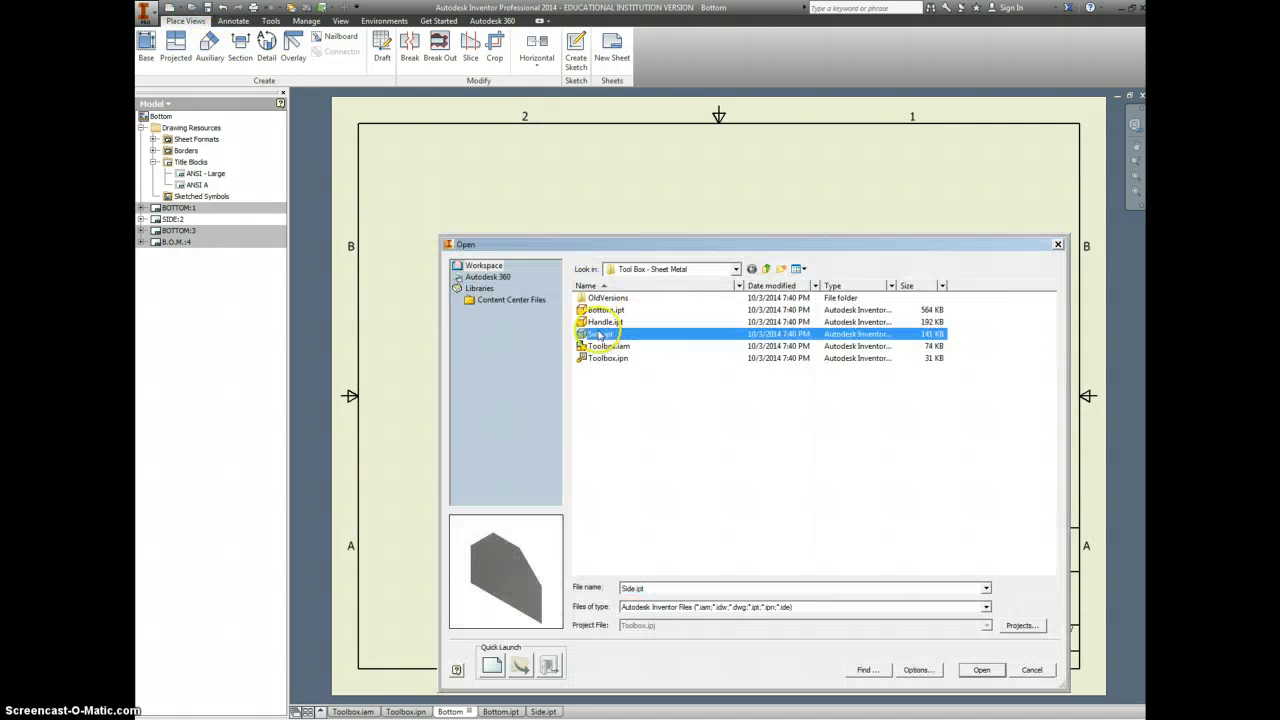
{"action": "left_click", "coordinate": [983, 670]}
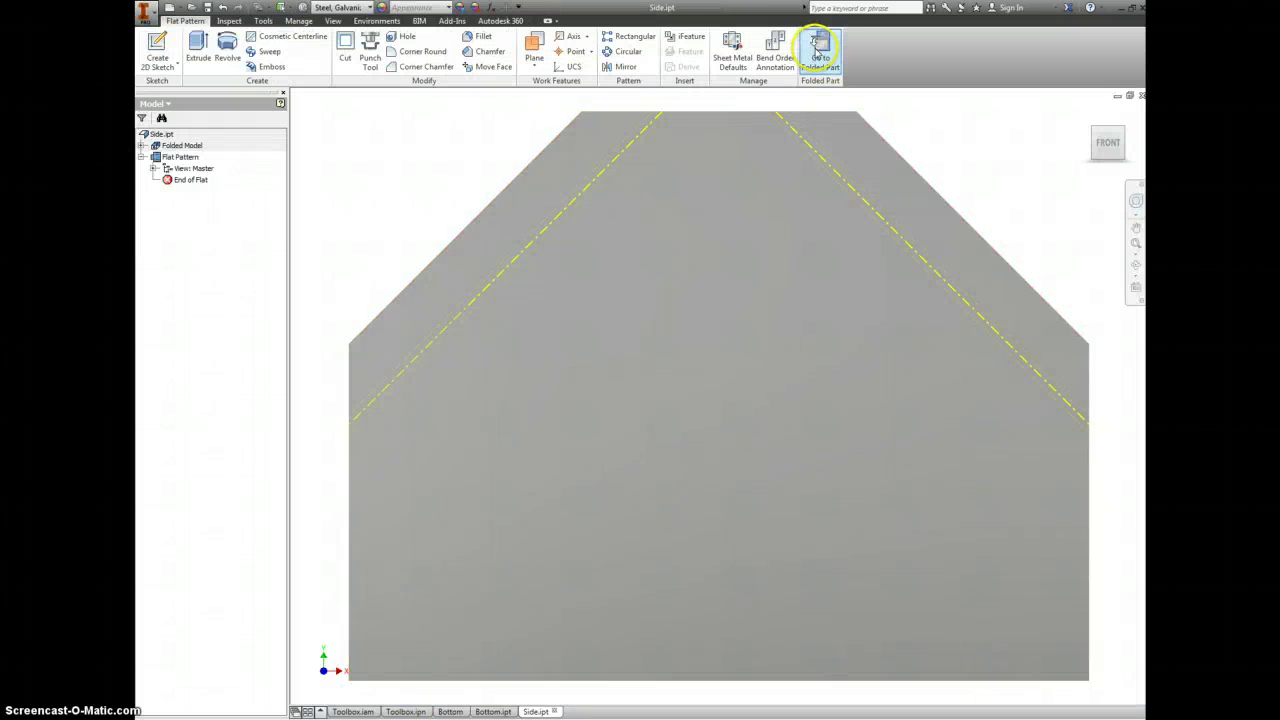
{"action": "left_click", "coordinate": [818, 55]}
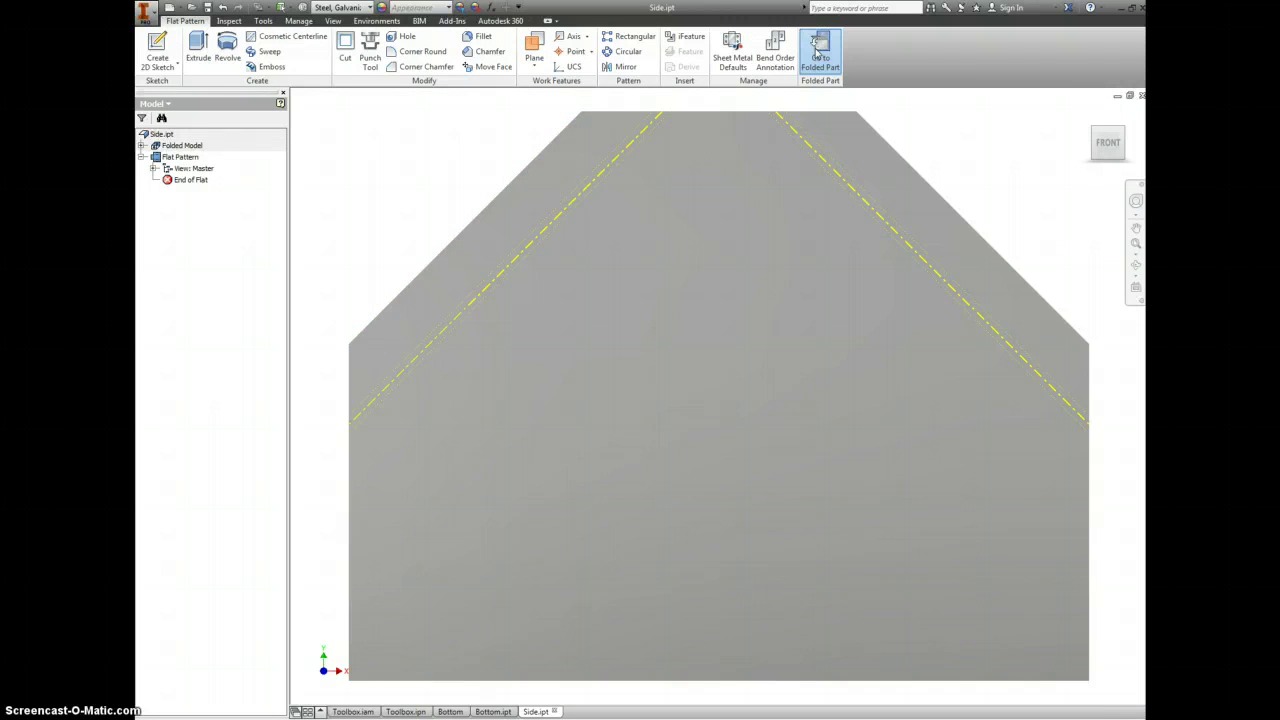
{"action": "left_click", "coordinate": [779, 52]}
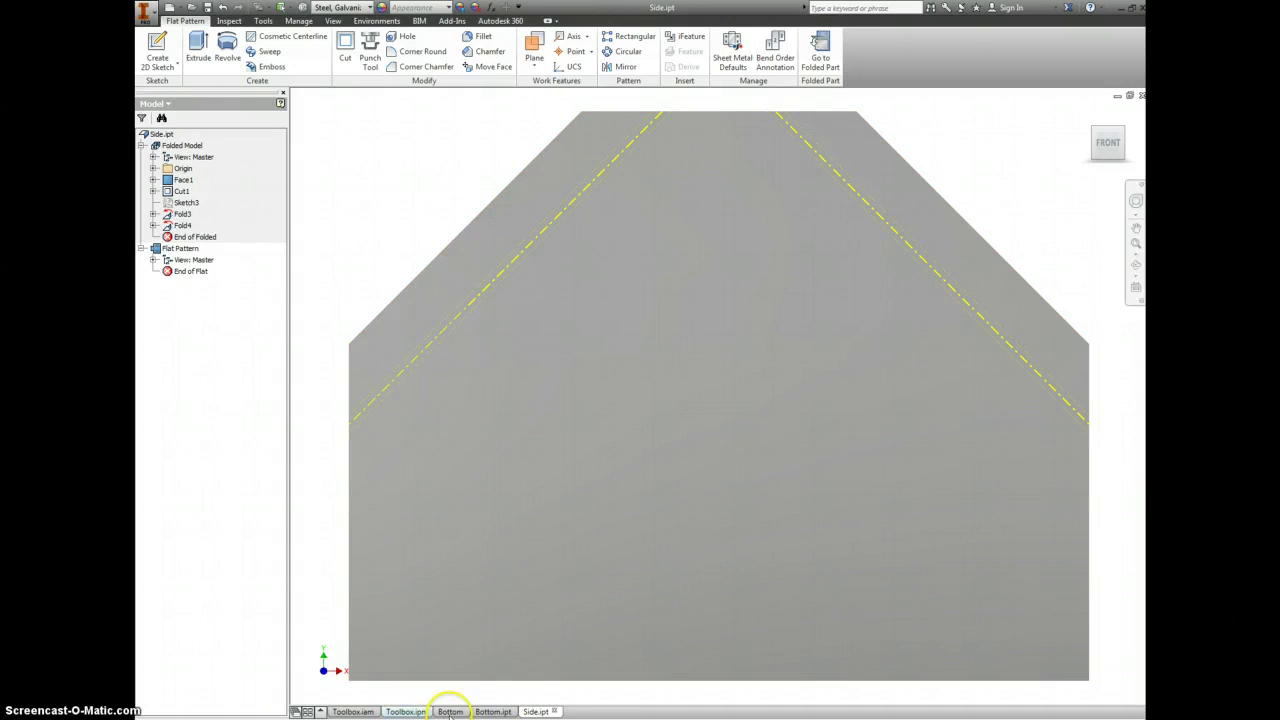
Save Side.ipt, accepting the exit from flat pattern edit mode, and return to the Bottom drawing.
{"action": "left_click", "coordinate": [451, 711]}
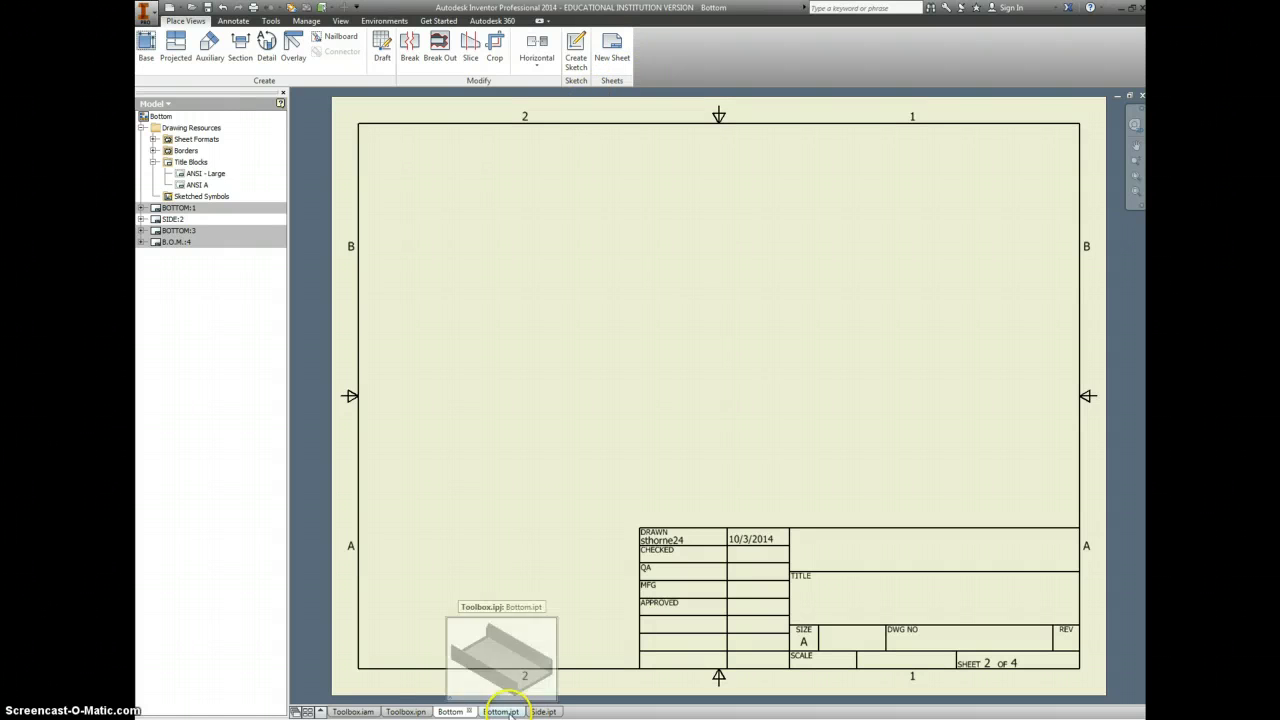
{"action": "left_click", "coordinate": [543, 711]}
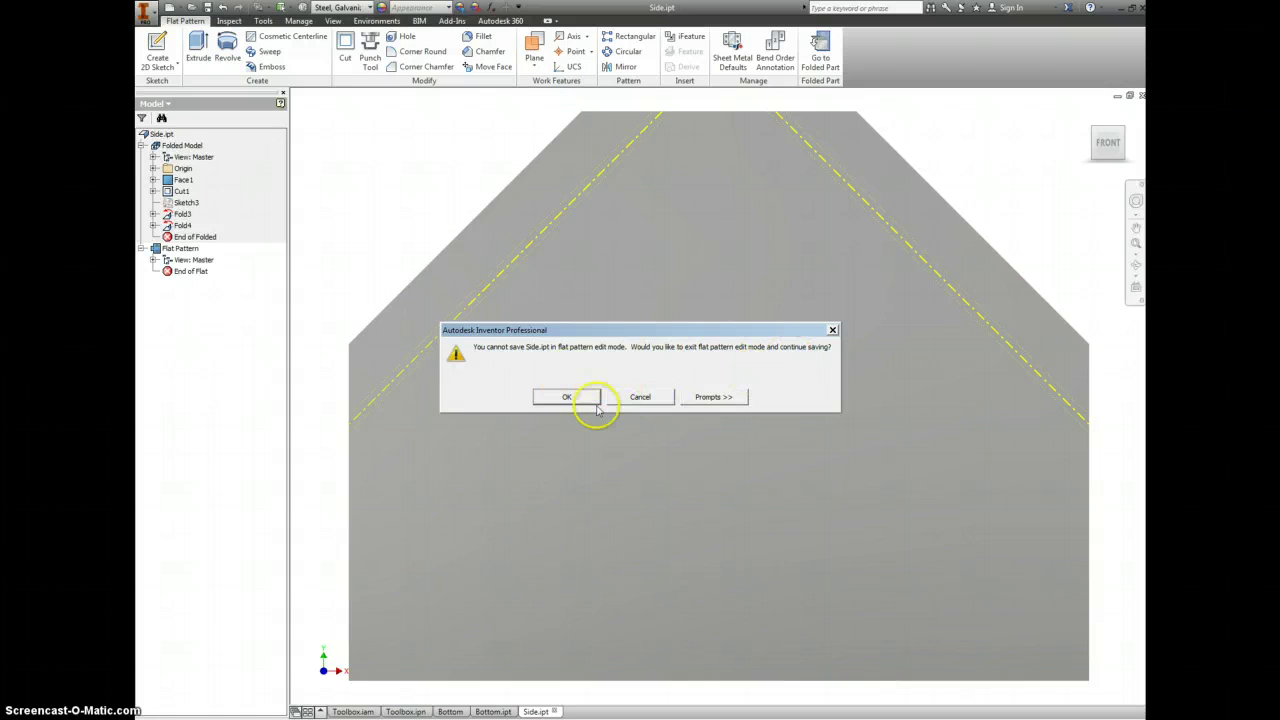
{"action": "left_click", "coordinate": [580, 397]}
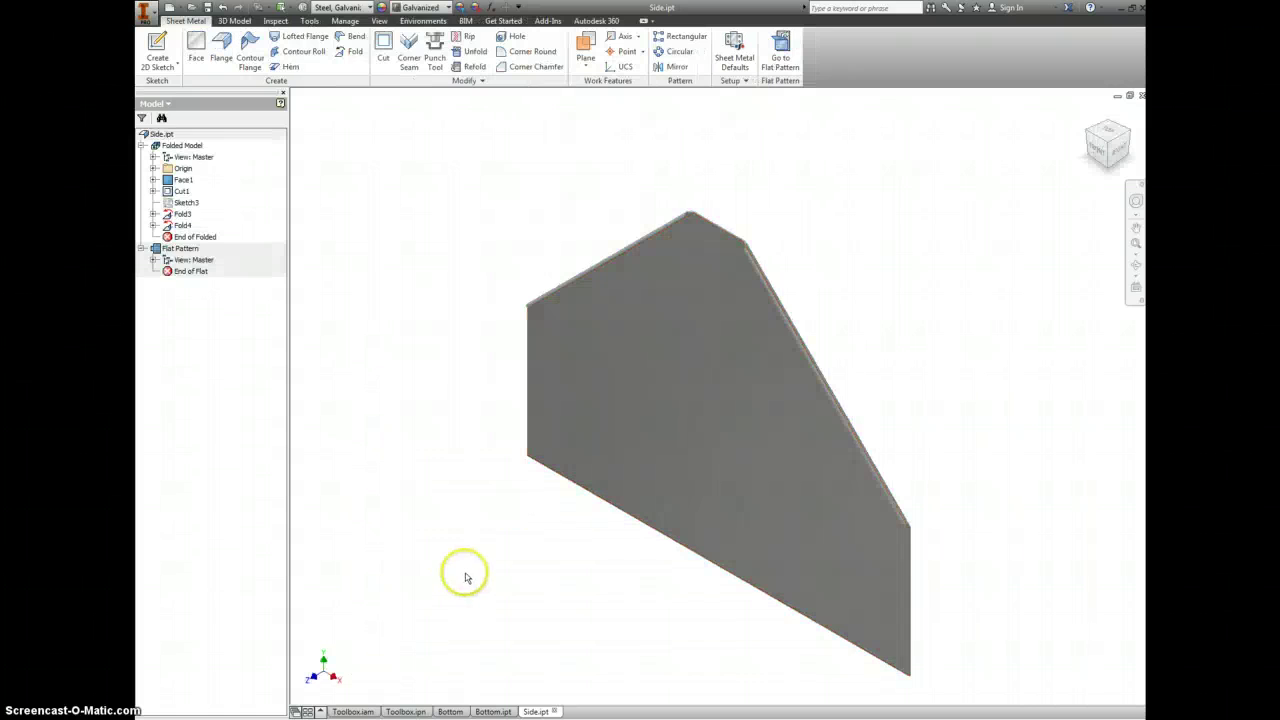
{"action": "left_click", "coordinate": [446, 712]}
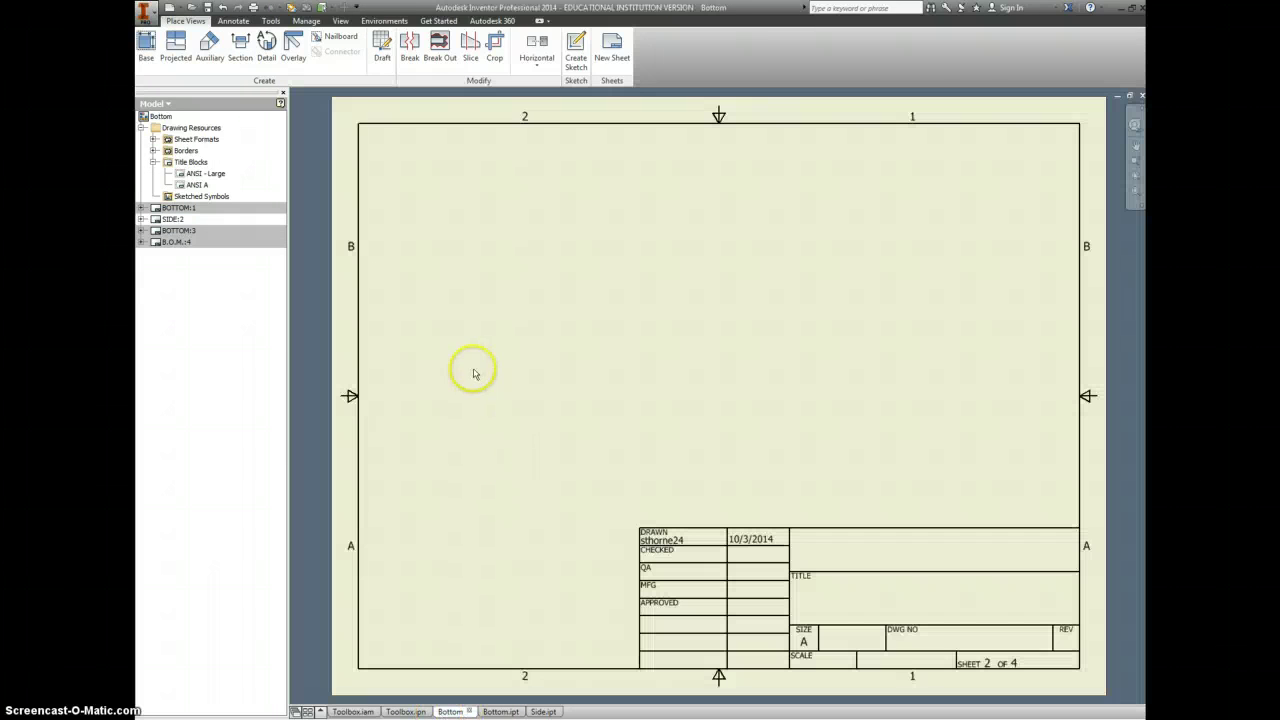
Place a base view of Side.ipt's flat pattern at scale 1:1 in the upper-left area of the SIDE sheet, without projected views.
{"action": "left_click", "coordinate": [146, 46]}
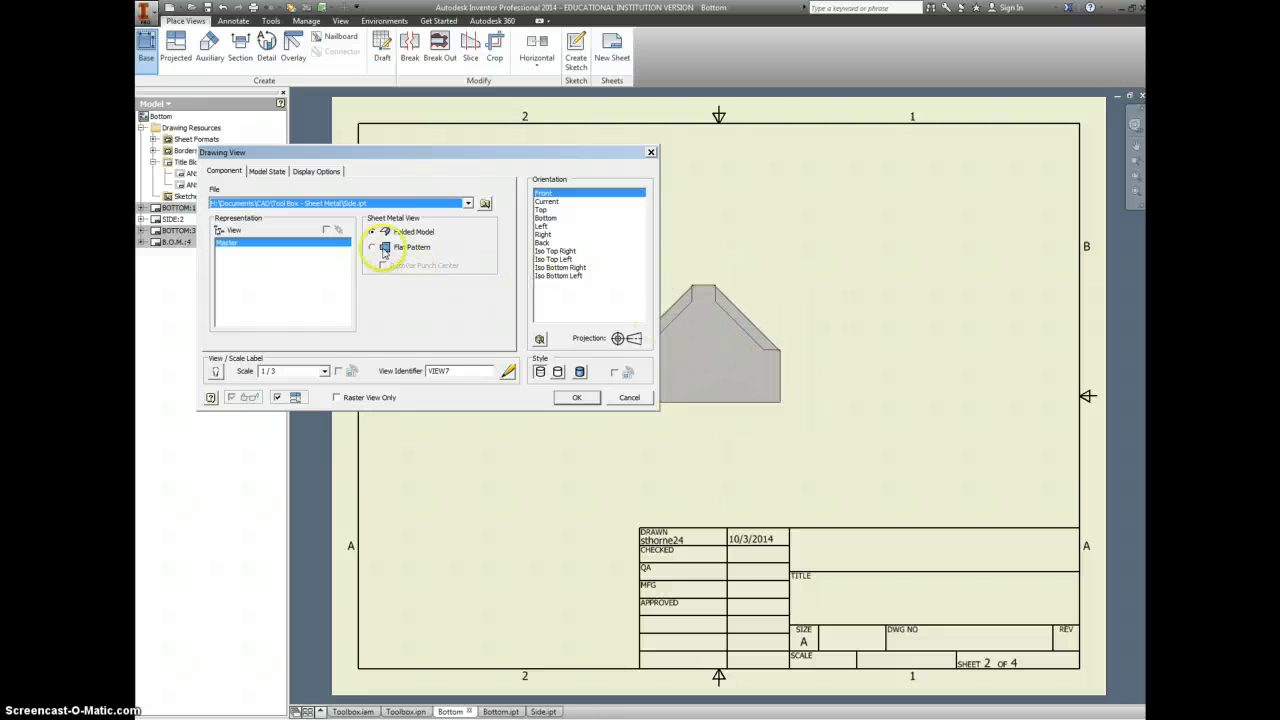
{"action": "left_click", "coordinate": [373, 247]}
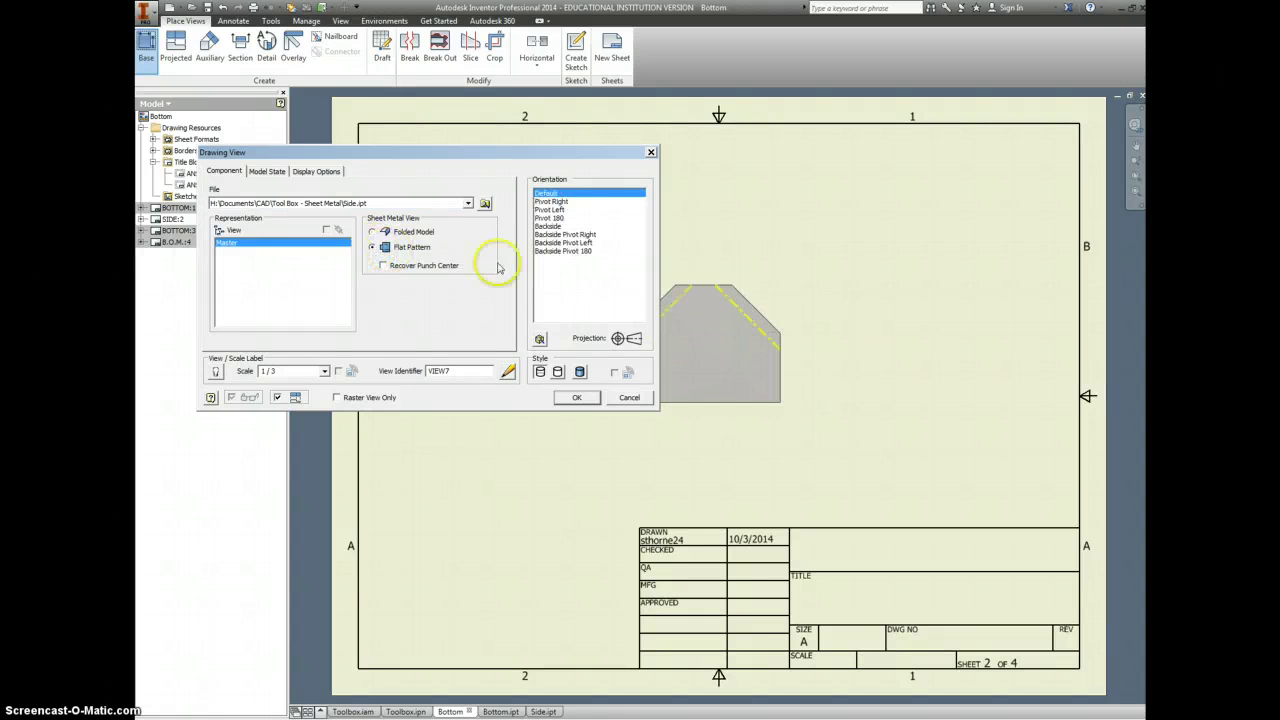
{"action": "left_click", "coordinate": [324, 371]}
{"action": "left_click", "coordinate": [287, 420]}
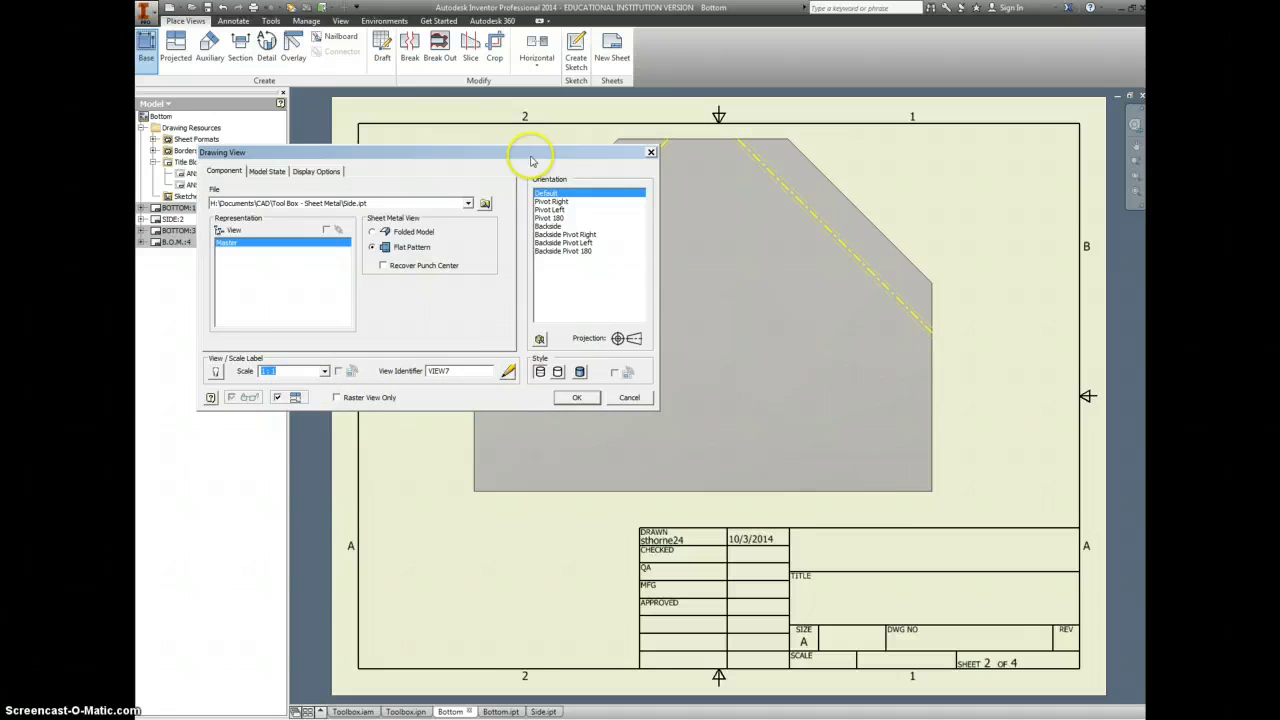
{"action": "left_click_drag", "start_coordinate": [531, 160], "coordinate": [214, 174]}
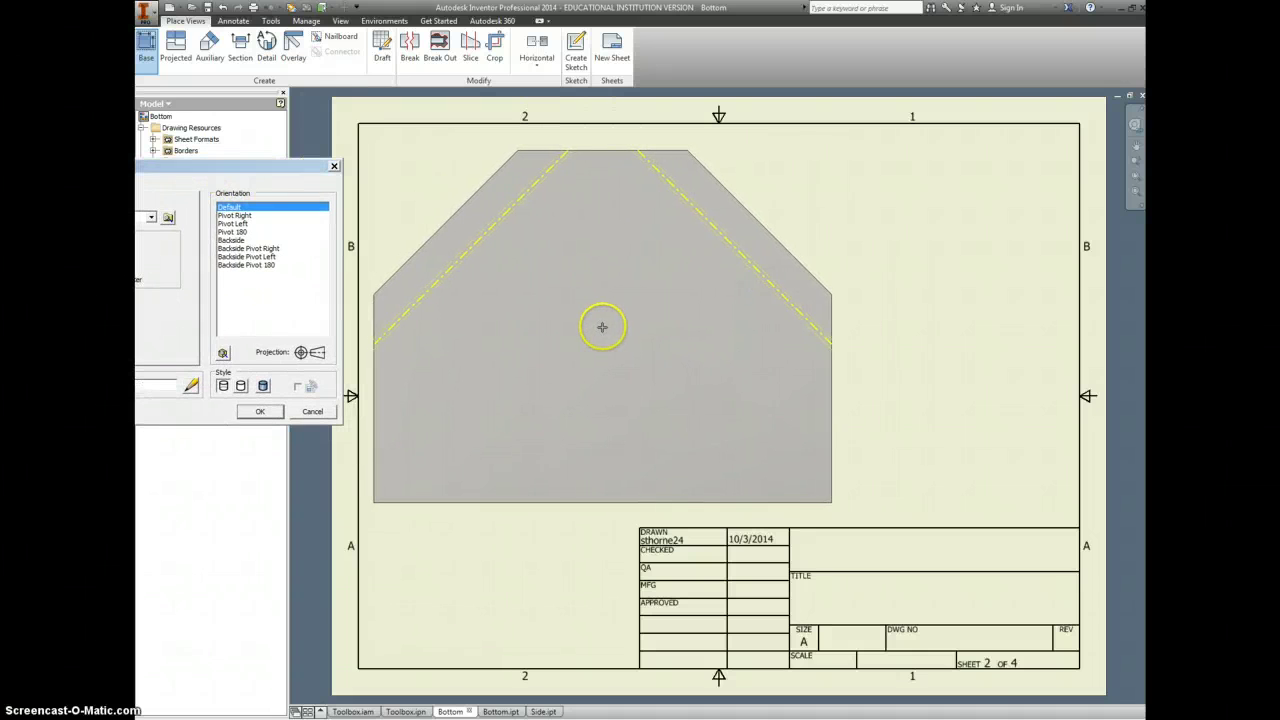
{"action": "left_click", "coordinate": [602, 327]}
{"action": "right_click", "coordinate": [620, 323]}
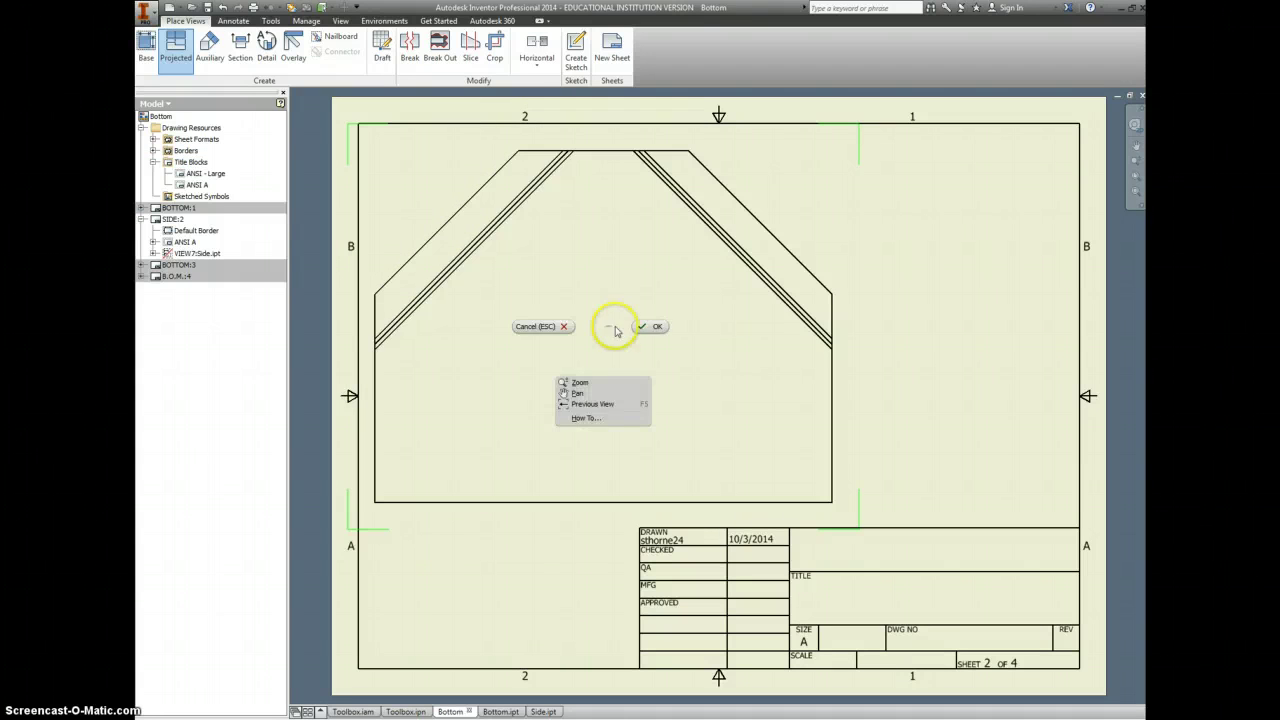
{"action": "left_click", "coordinate": [585, 381]}
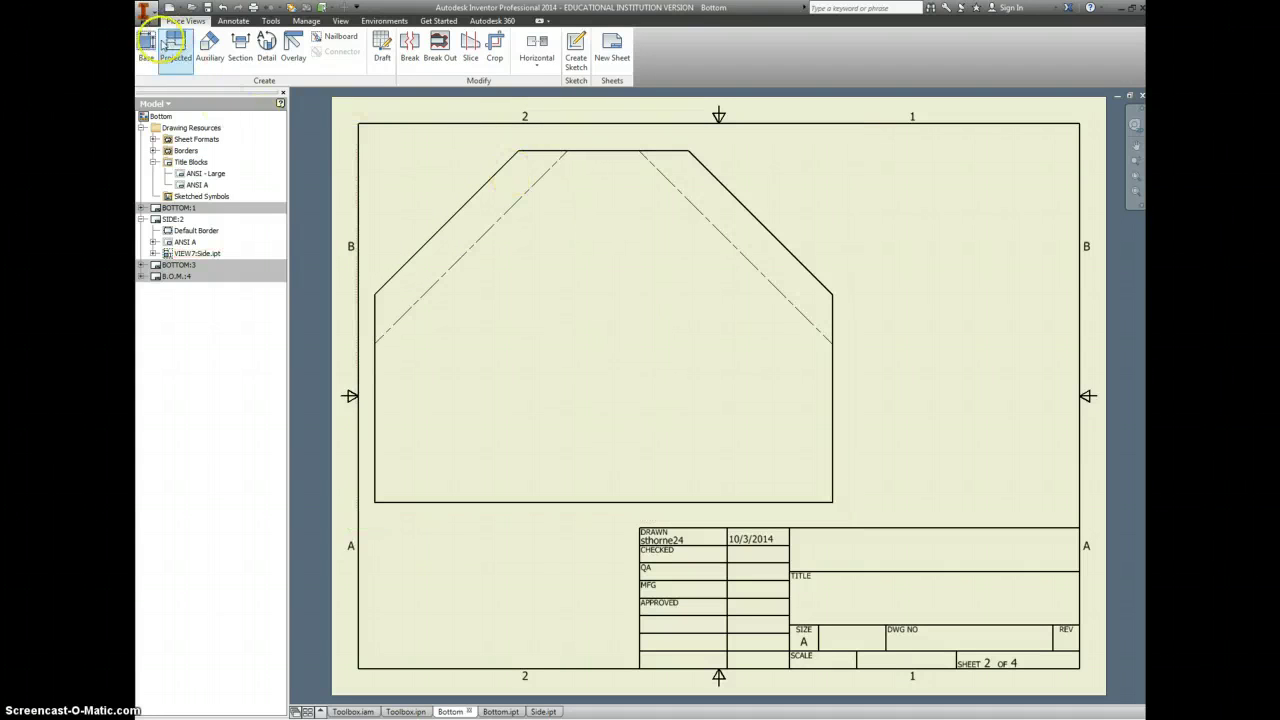
Place a shaded Iso Top Right view of the folded side at scale 1/2 in the sheet's upper-right corner, without projected views.
{"action": "left_click", "coordinate": [146, 45]}
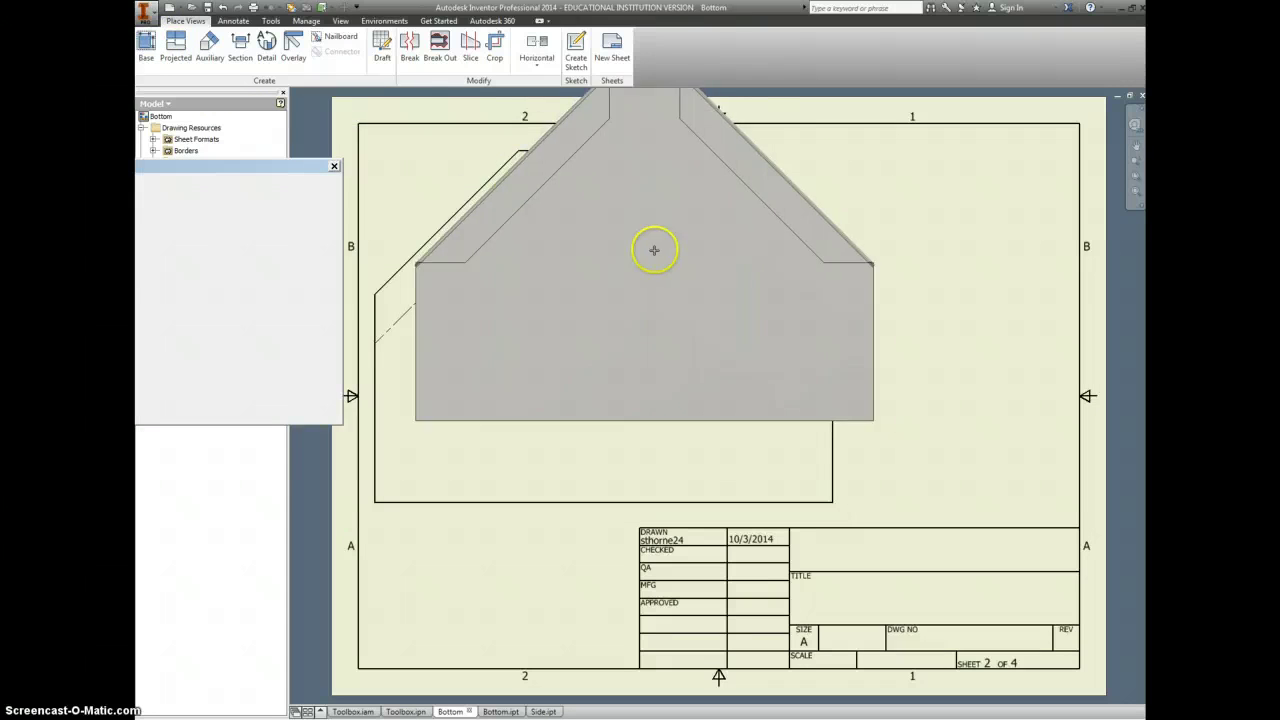
{"action": "left_click_drag", "start_coordinate": [330, 166], "coordinate": [488, 185]}
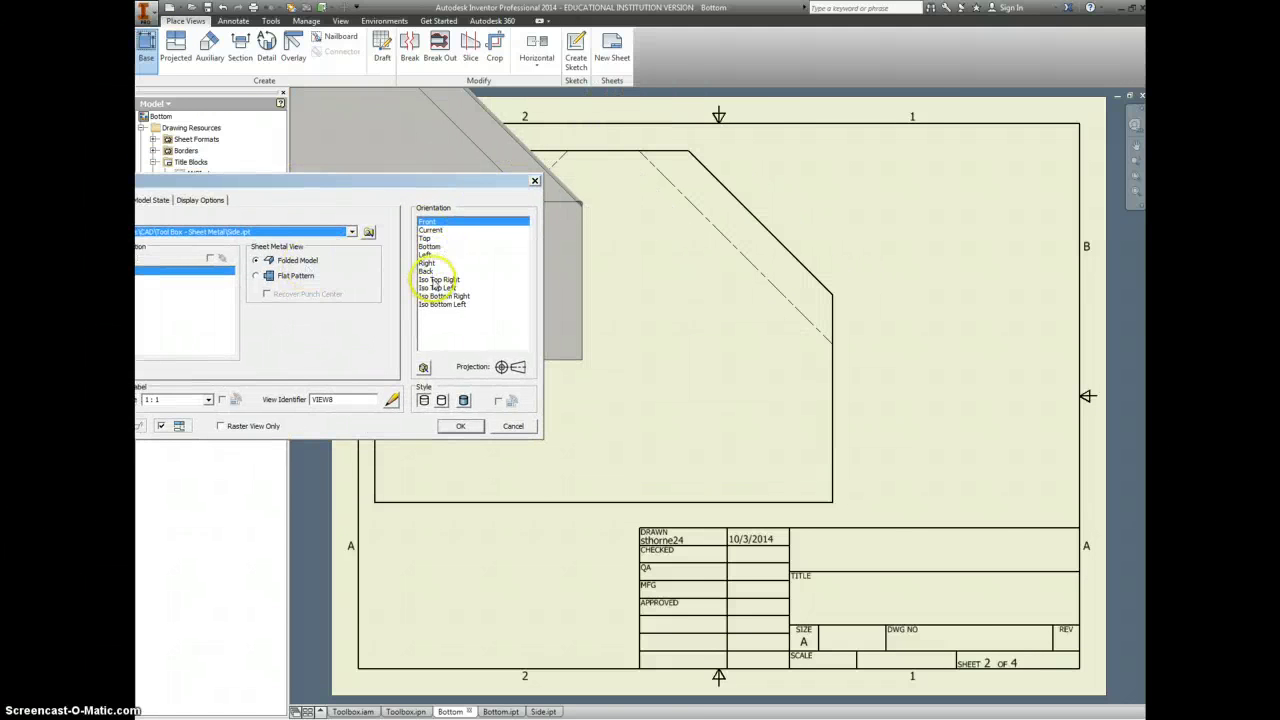
{"action": "left_click", "coordinate": [440, 279]}
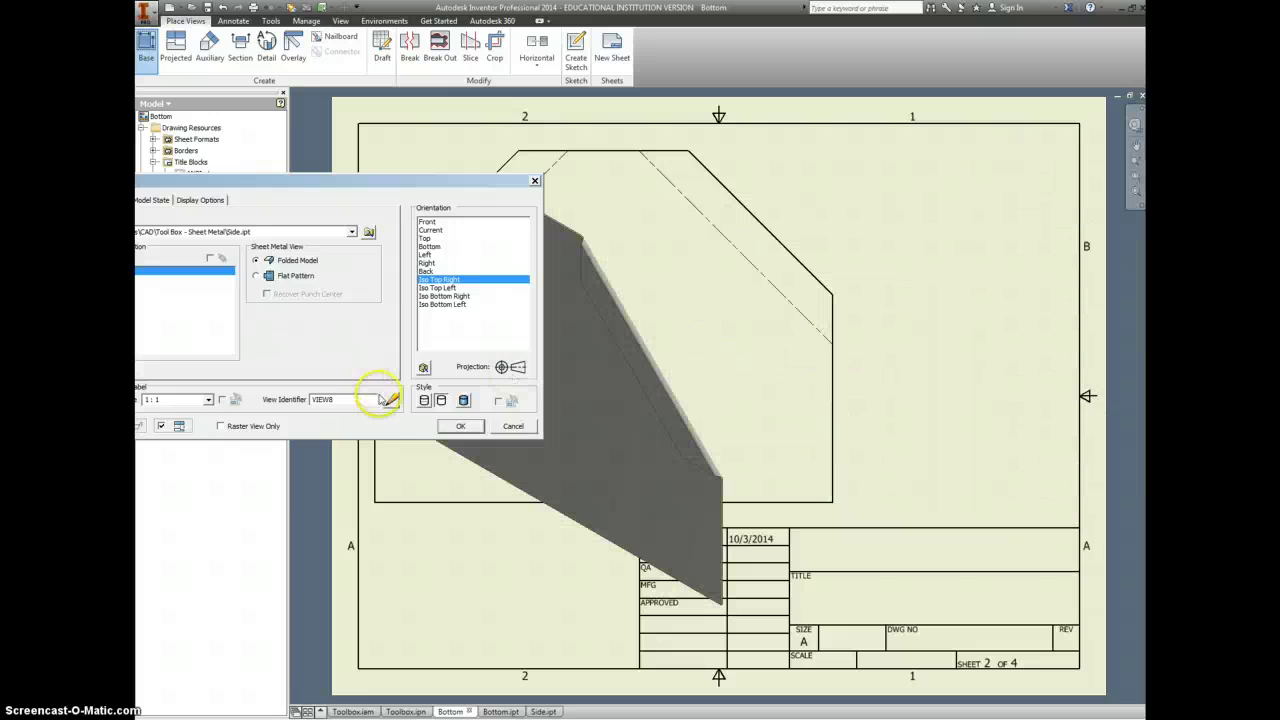
{"action": "left_click", "coordinate": [208, 399]}
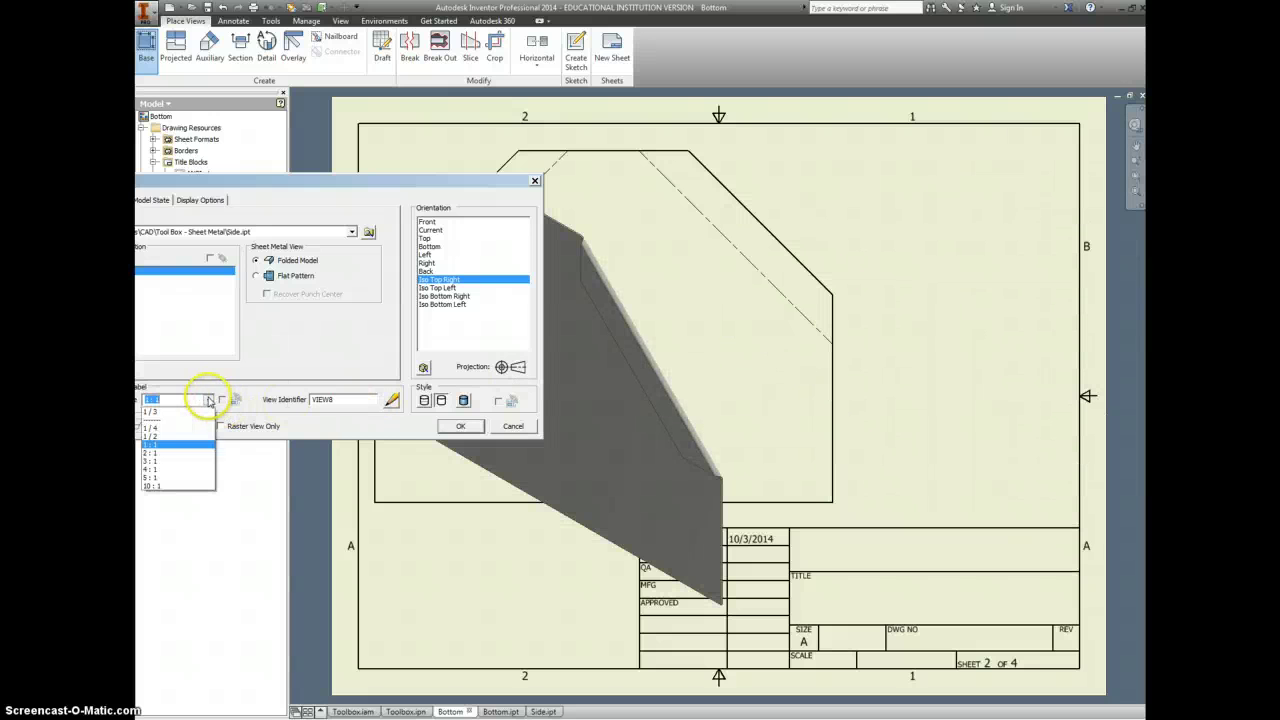
{"action": "left_click", "coordinate": [152, 437]}
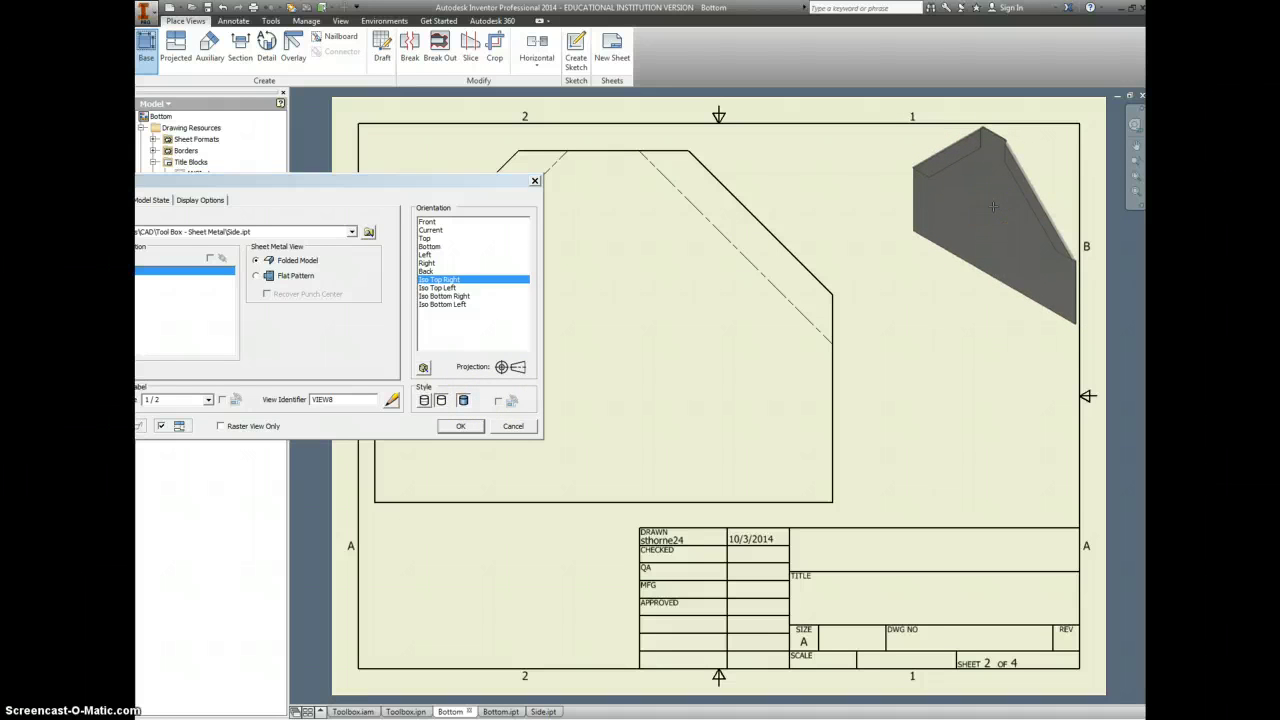
{"action": "left_click", "coordinate": [993, 206]}
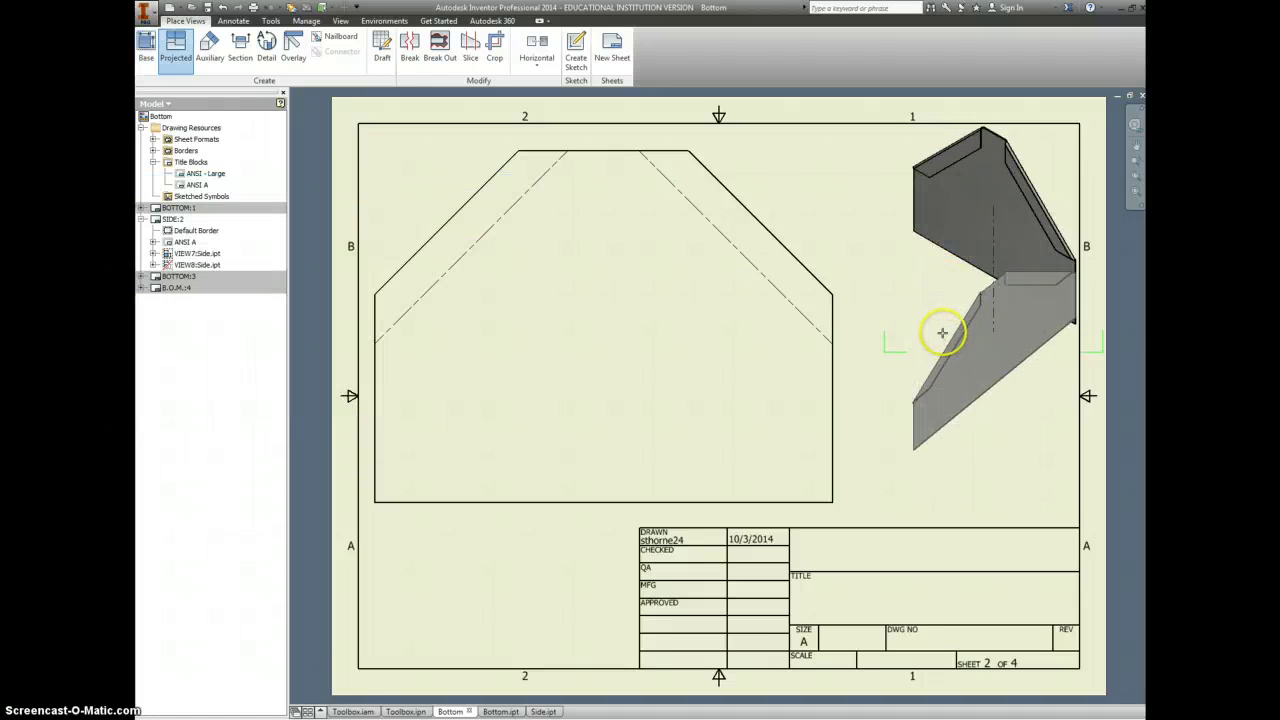
{"action": "right_click_drag", "start_coordinate": [943, 332], "coordinate": [987, 341]}
{"action": "key", "text": "Escape"}
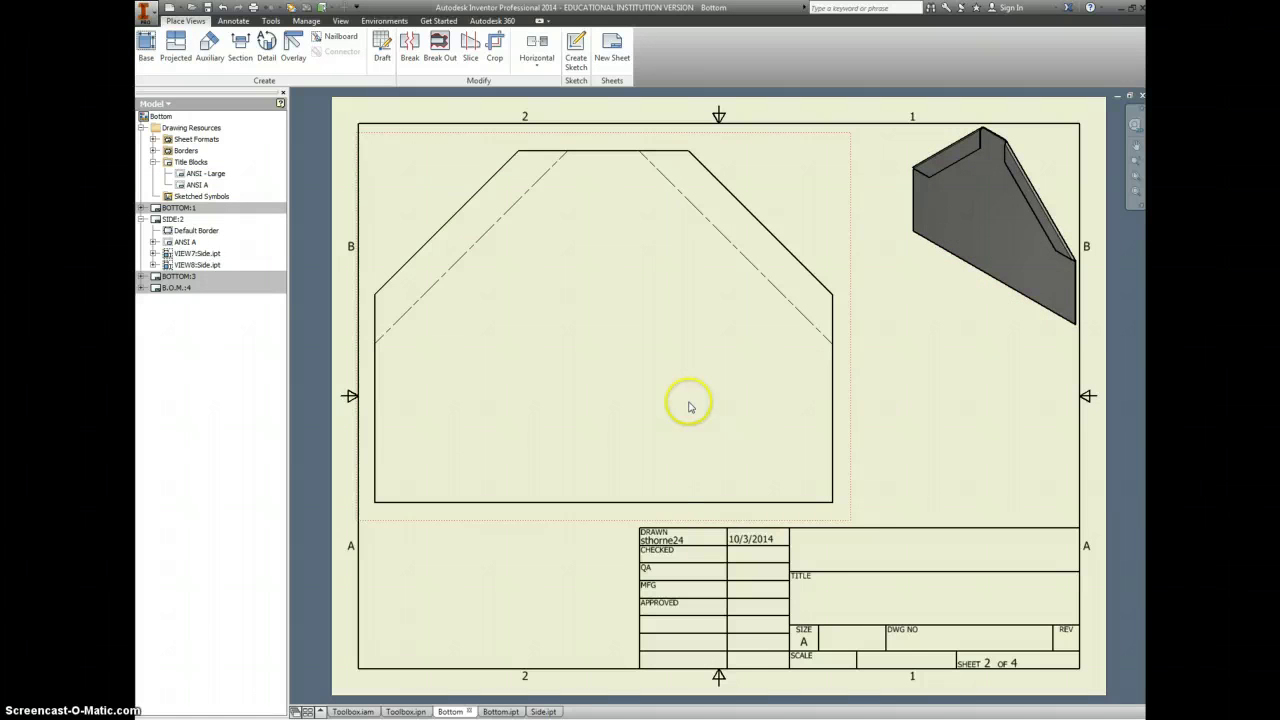
Dimension the bottom edge of the flat pattern view, placing the dimension just below it.
{"action": "key", "text": "d"}
{"action": "left_click", "coordinate": [415, 502]}
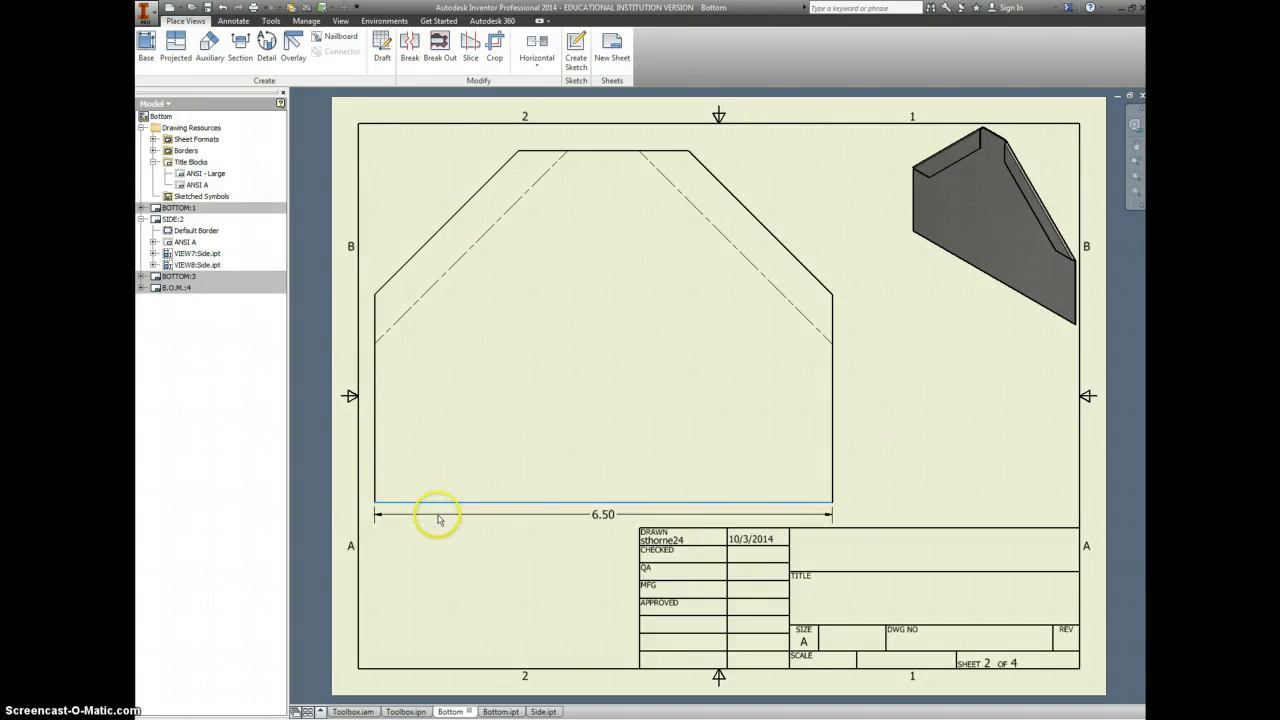
{"action": "left_click", "coordinate": [436, 517]}
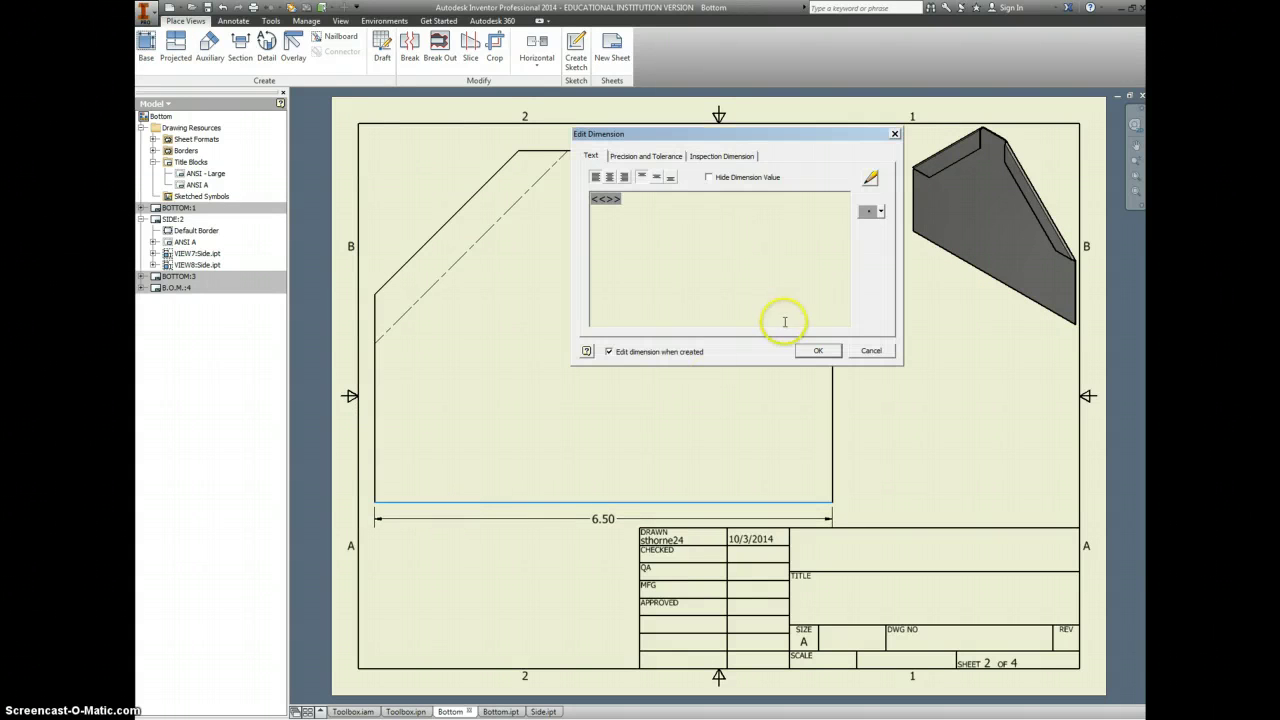
{"action": "left_click", "coordinate": [811, 349]}
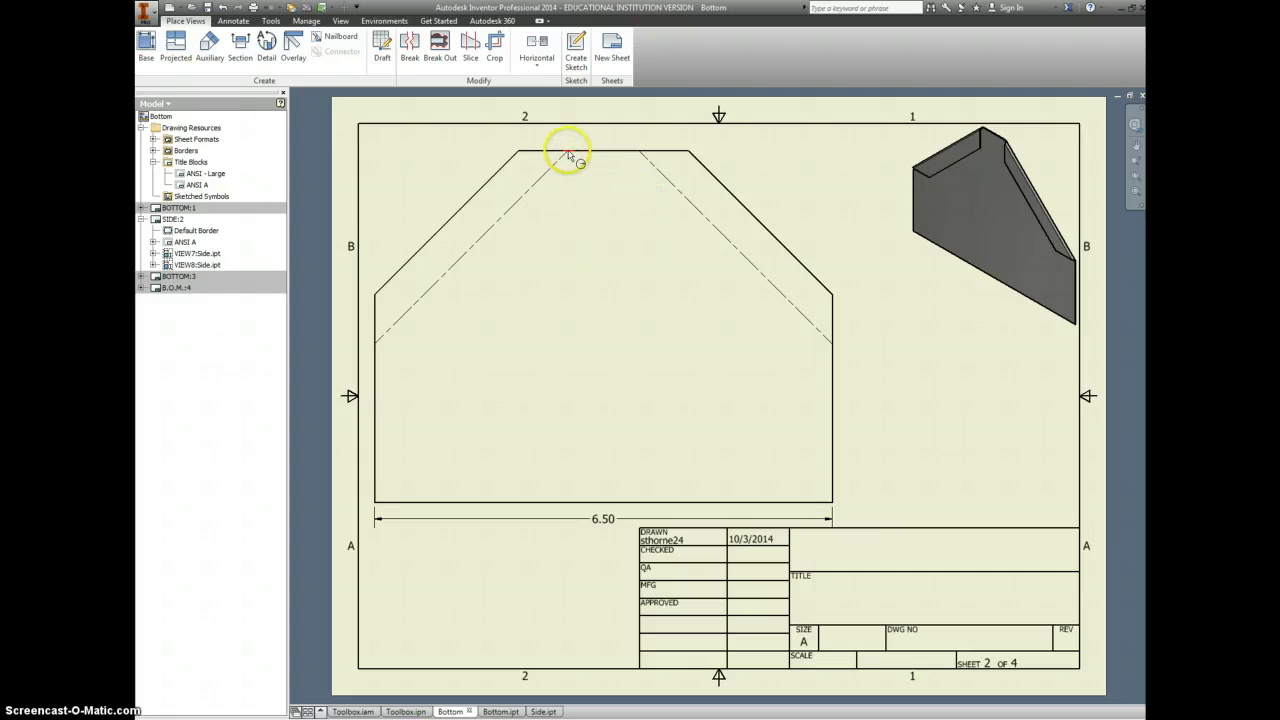
Dimension the horizontal distance between the upper ends of the two bend lines, placing it above the flat pattern's top edge.
{"action": "scroll", "coordinate": [568, 155], "scroll_direction": "up", "scroll_amount": 2}
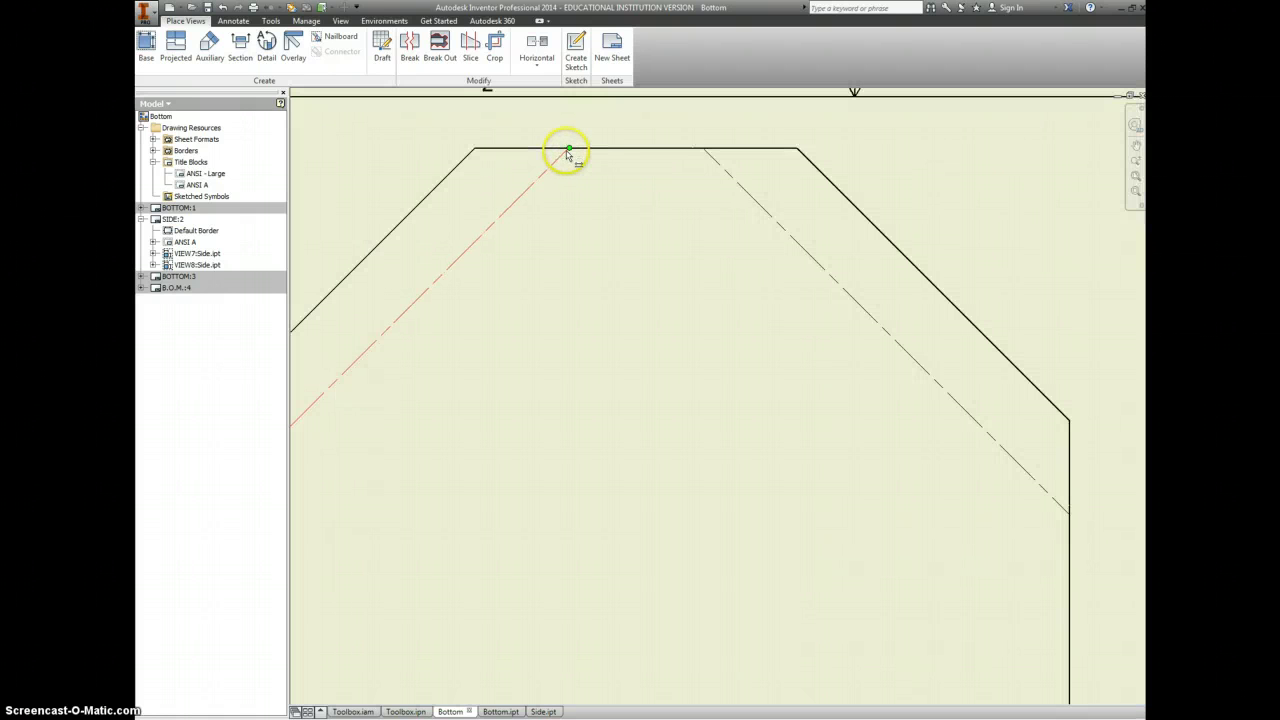
{"action": "left_click", "coordinate": [568, 155]}
{"action": "left_click", "coordinate": [705, 152]}
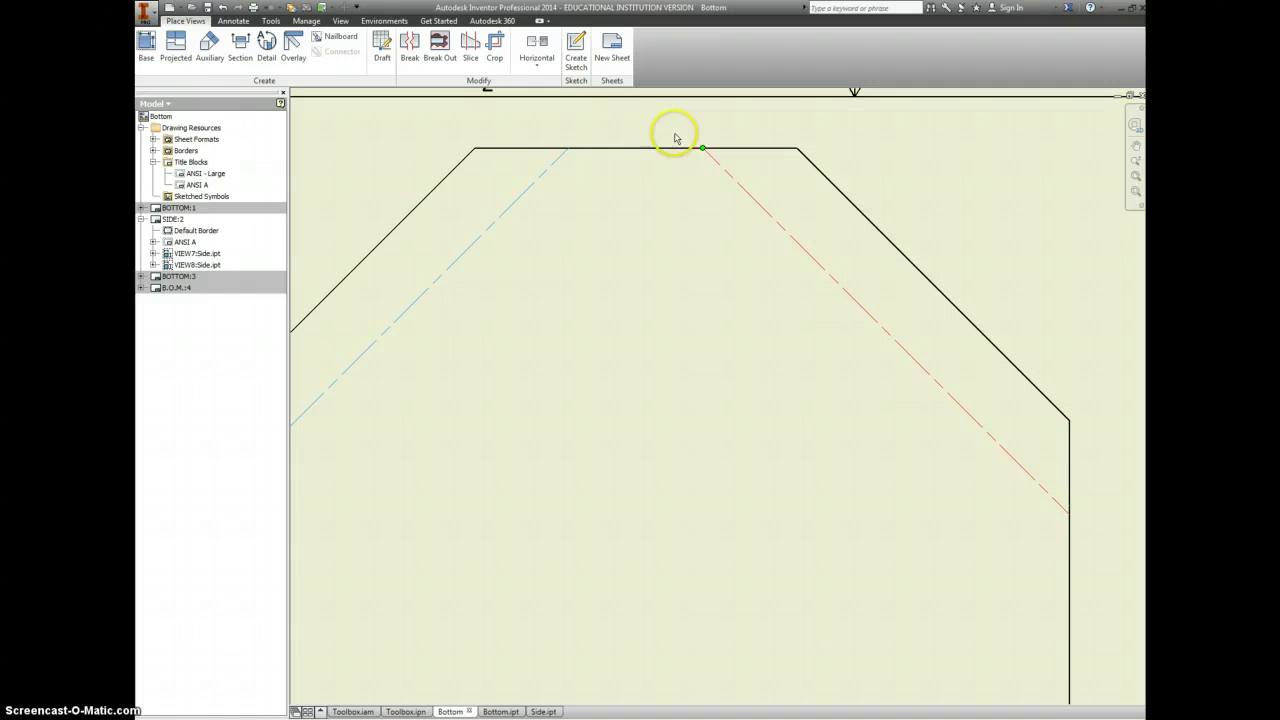
{"action": "left_click", "coordinate": [658, 124]}
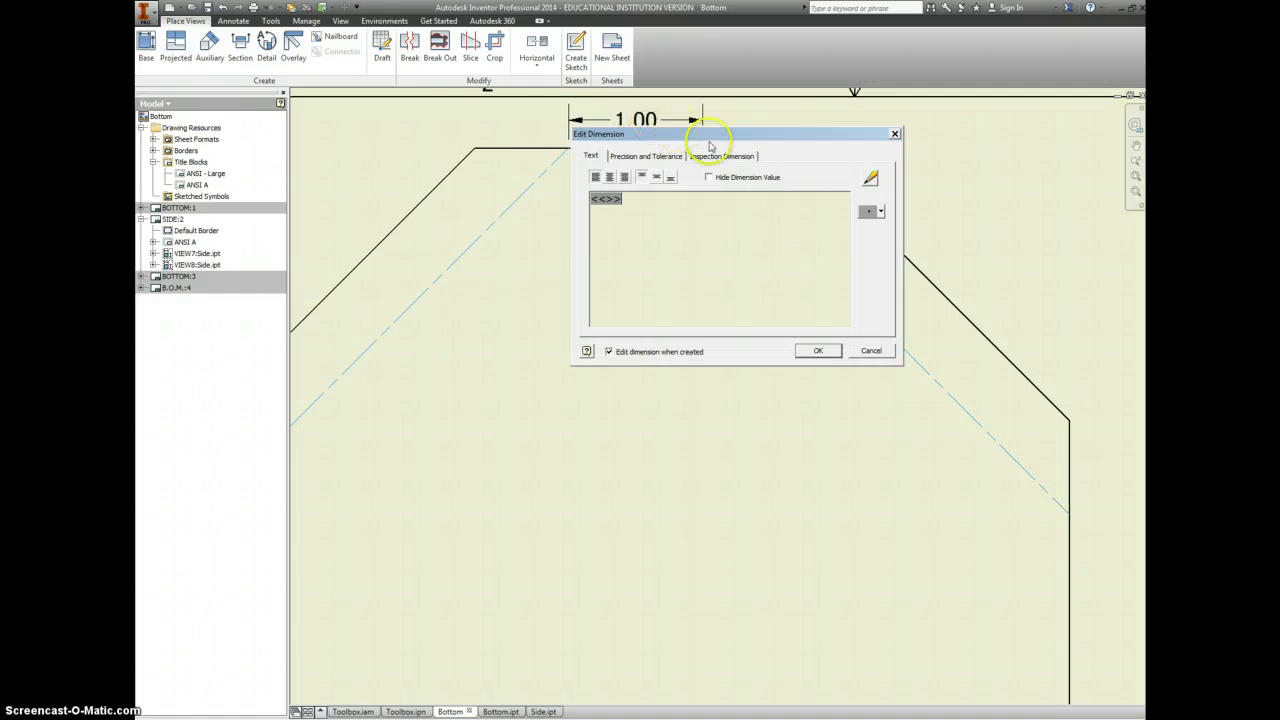
{"action": "left_click", "coordinate": [818, 350]}
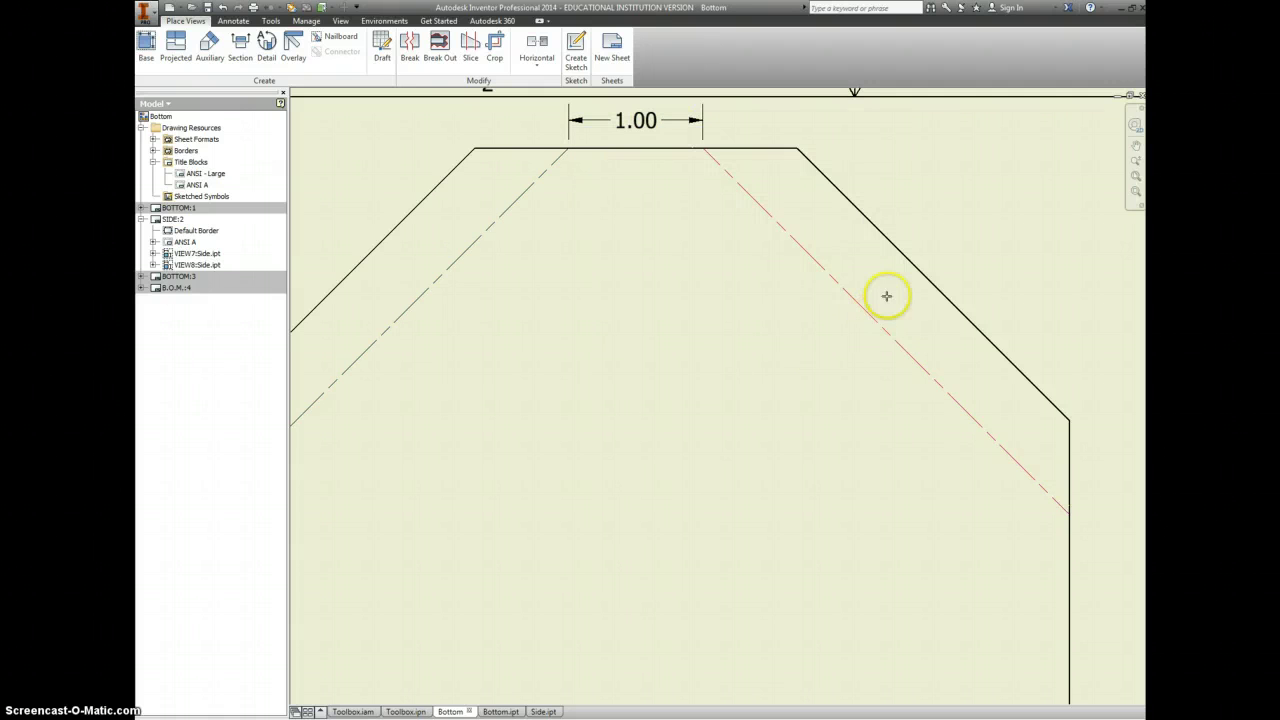
Dimension the distance between the right bend line and its parallel slanted outer edge, moving the dimension text outside the flat pattern.
{"action": "left_click", "coordinate": [882, 310]}
{"action": "left_click", "coordinate": [914, 267]}
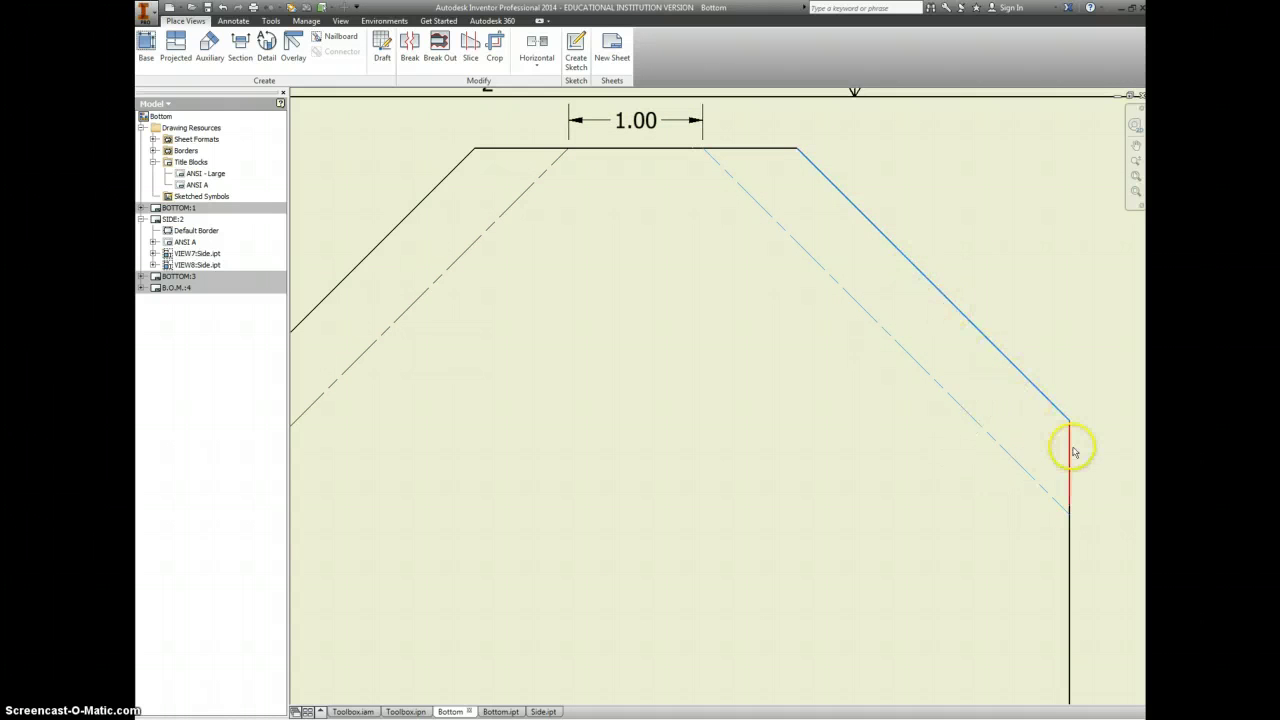
{"action": "scroll", "coordinate": [990, 455], "scroll_direction": "down", "scroll_amount": 5}
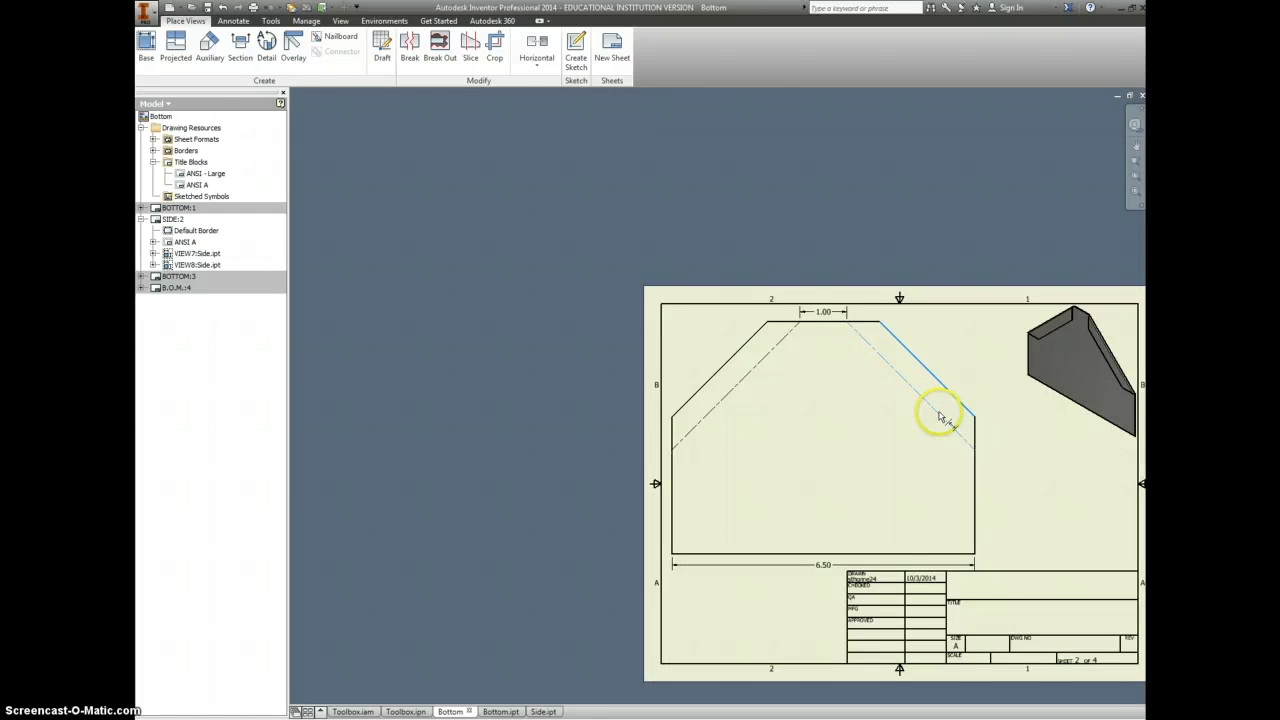
{"action": "left_click", "coordinate": [934, 388]}
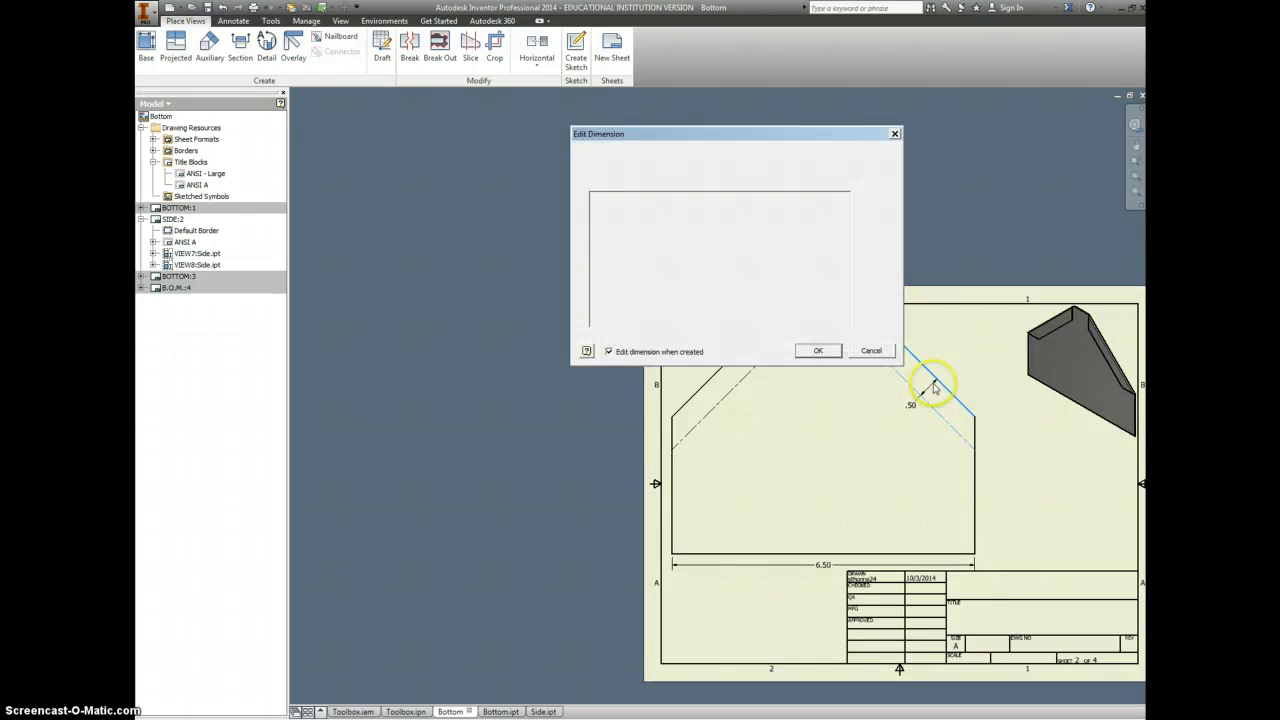
{"action": "left_click", "coordinate": [826, 348]}
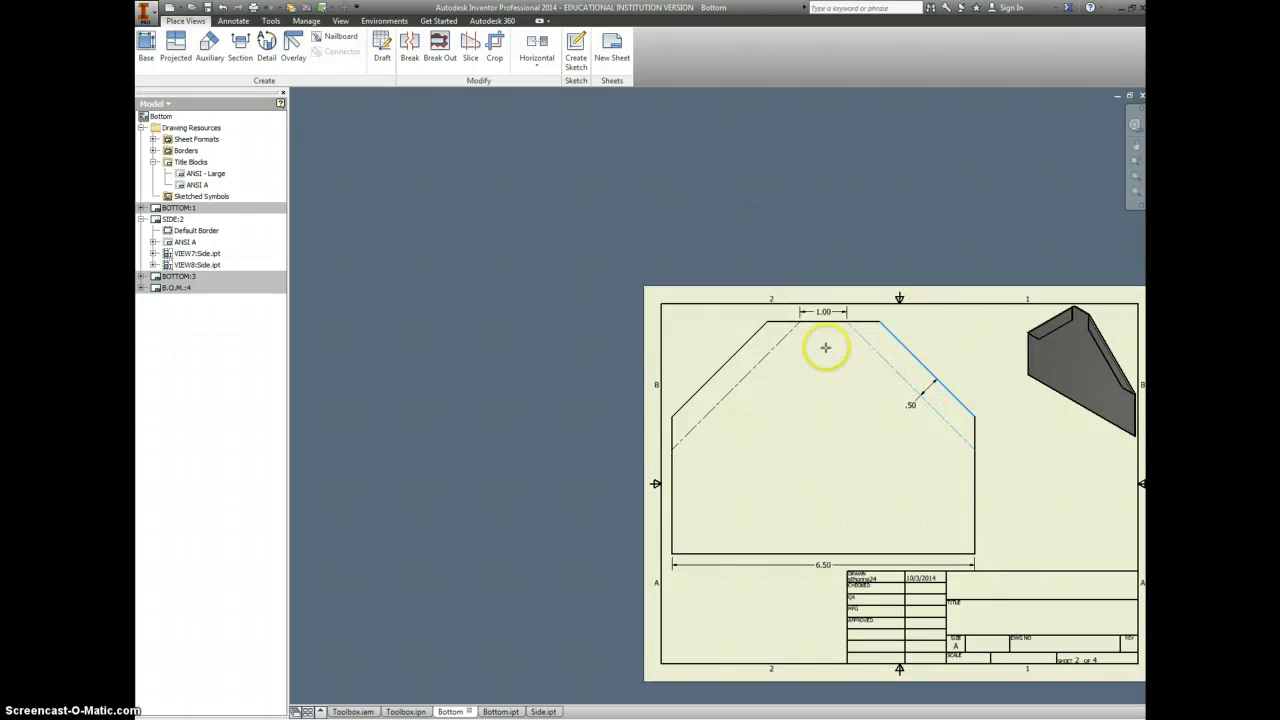
{"action": "left_click", "coordinate": [912, 410]}
{"action": "left_click", "coordinate": [822, 349]}
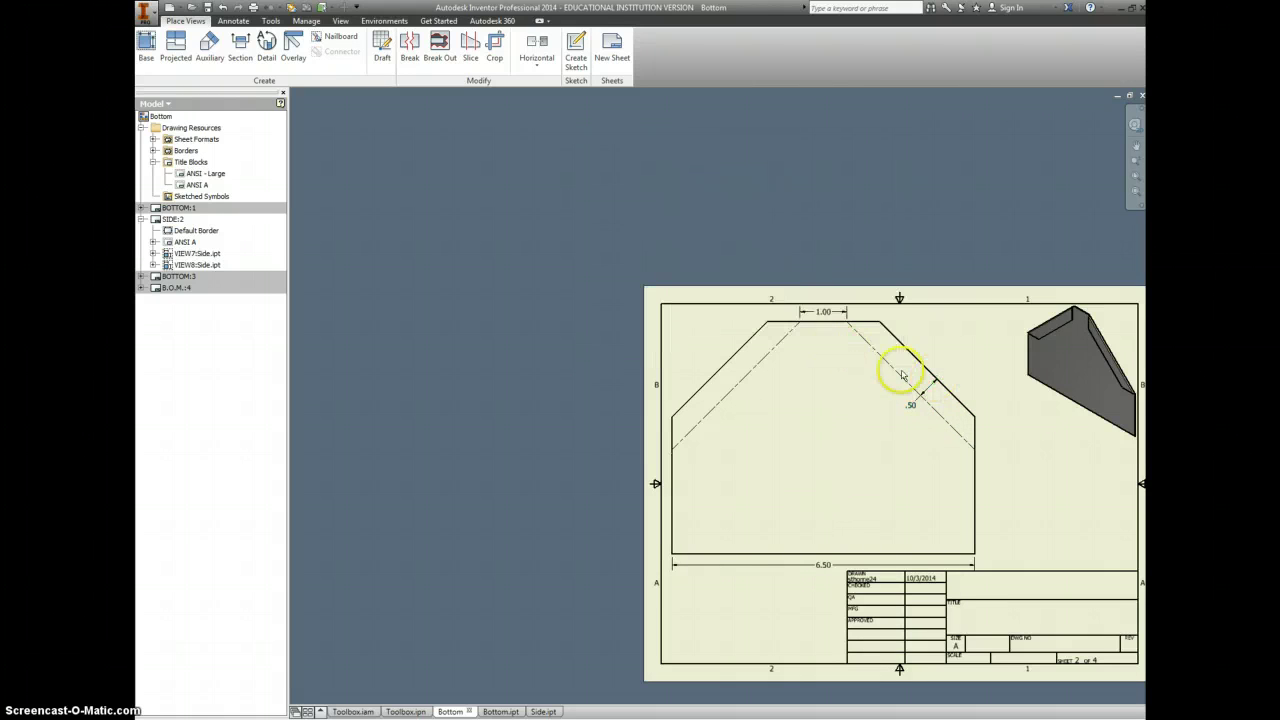
{"action": "left_click_drag", "start_coordinate": [913, 411], "coordinate": [950, 368]}
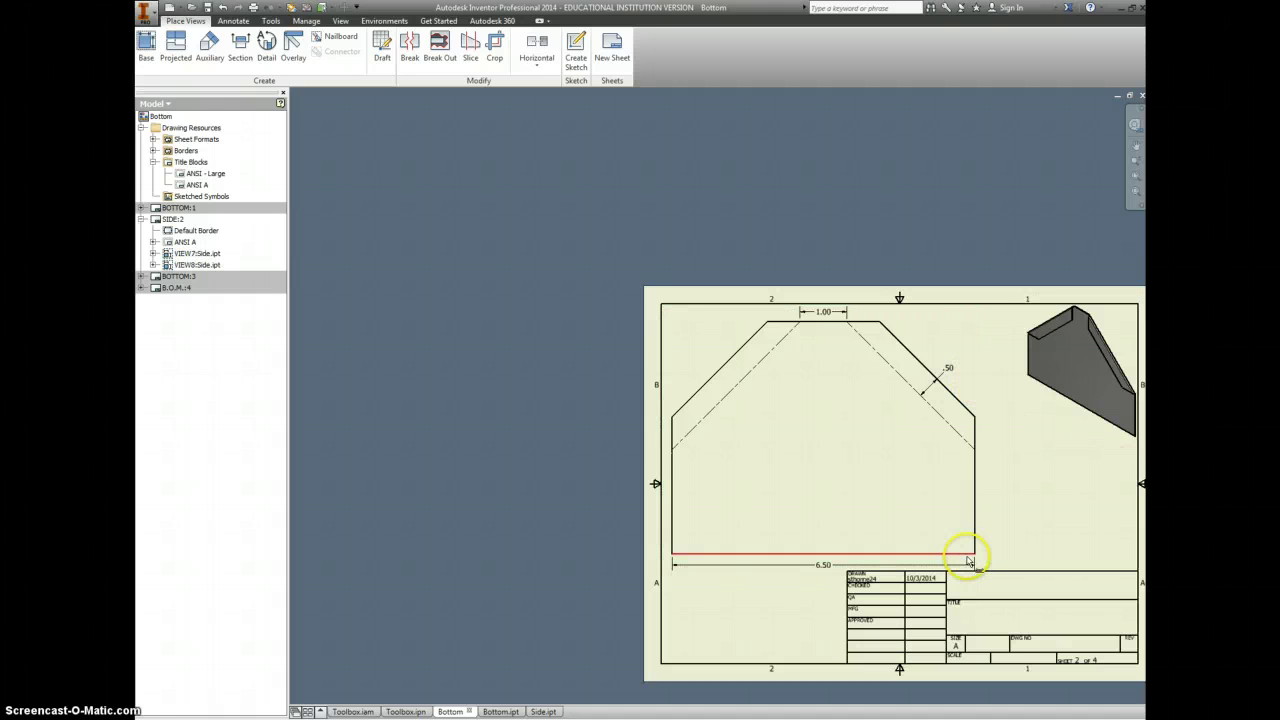
Dimension the vertical distance from the bottom edge to the right bend line's lower end, placing it just right of the flat pattern.
{"action": "left_click_drag", "start_coordinate": [966, 556], "coordinate": [978, 455]}
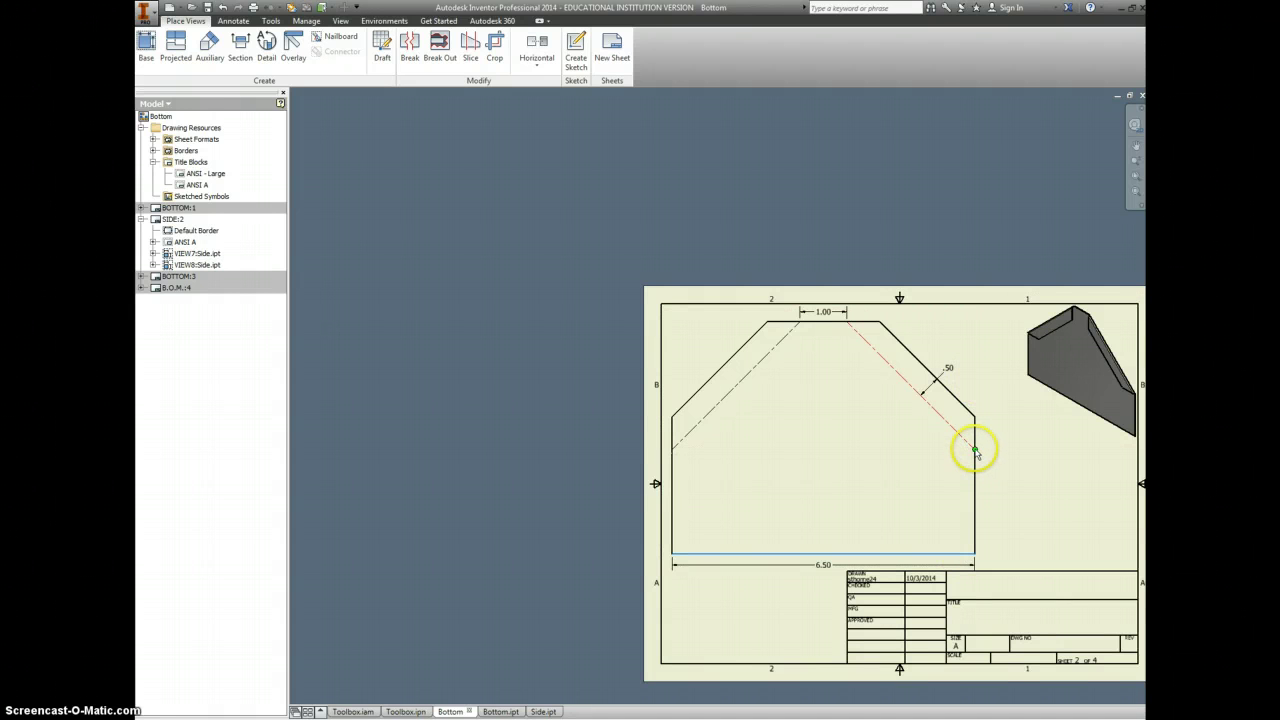
{"action": "left_click", "coordinate": [975, 451]}
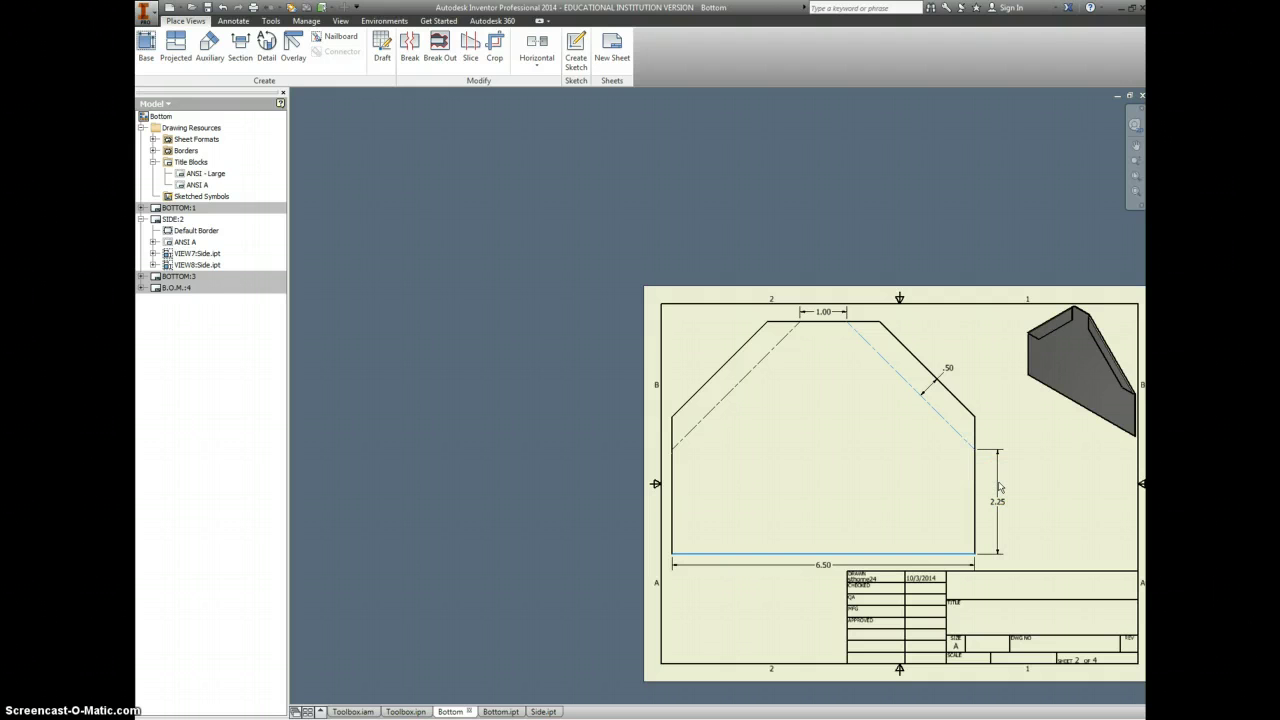
{"action": "left_click", "coordinate": [1000, 487]}
{"action": "left_click", "coordinate": [831, 349]}
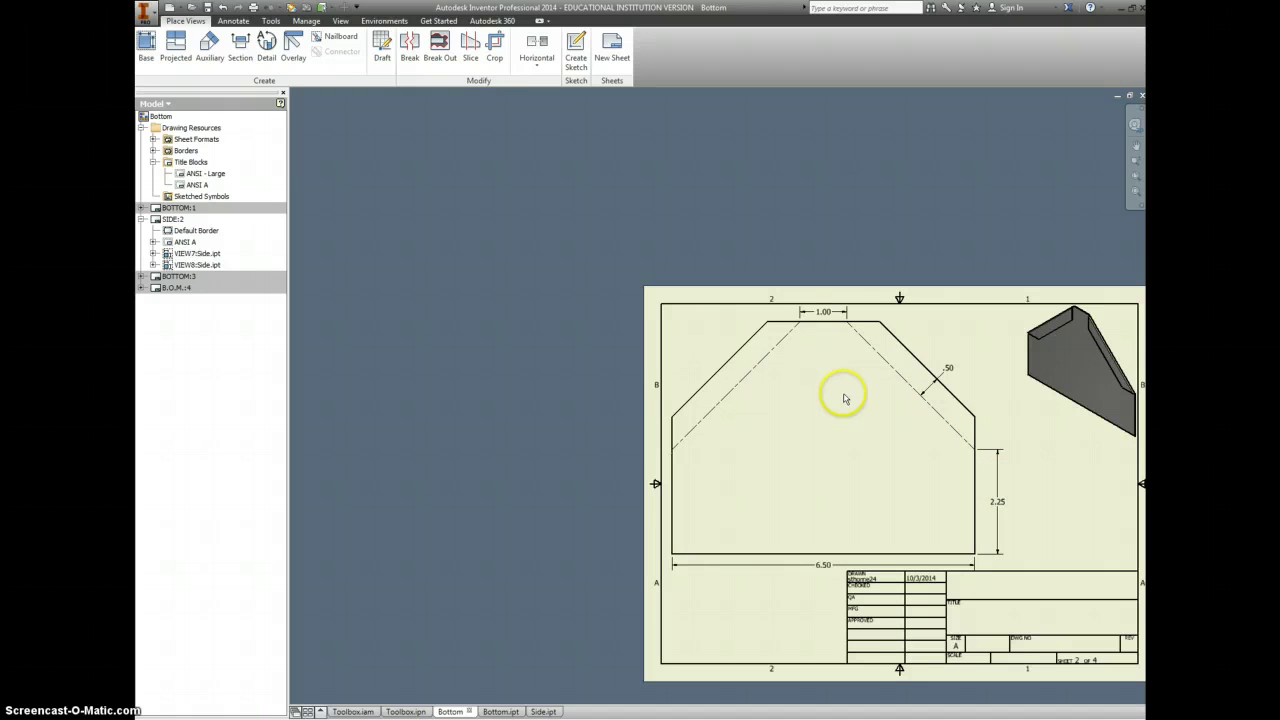
Dimension the overall height between the flat pattern's bottom and top edges, placing it to the right of the bend line height dimension.
{"action": "left_click", "coordinate": [893, 552]}
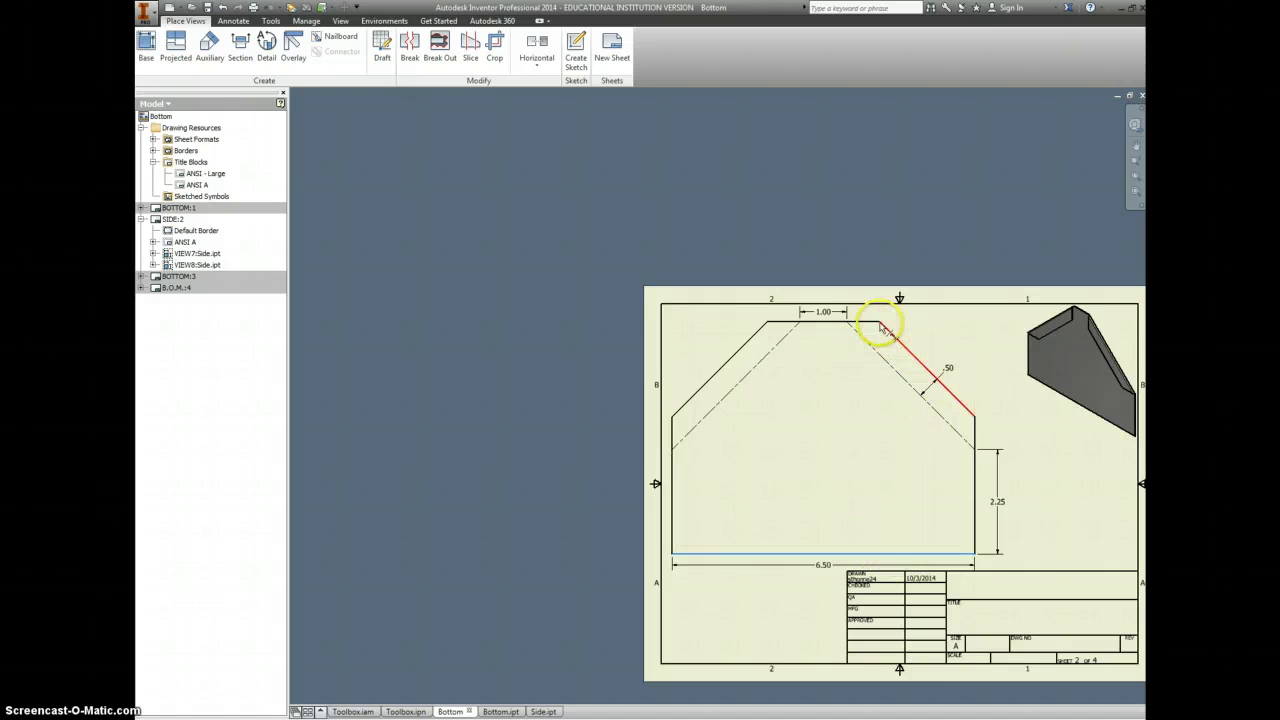
{"action": "left_click", "coordinate": [876, 324]}
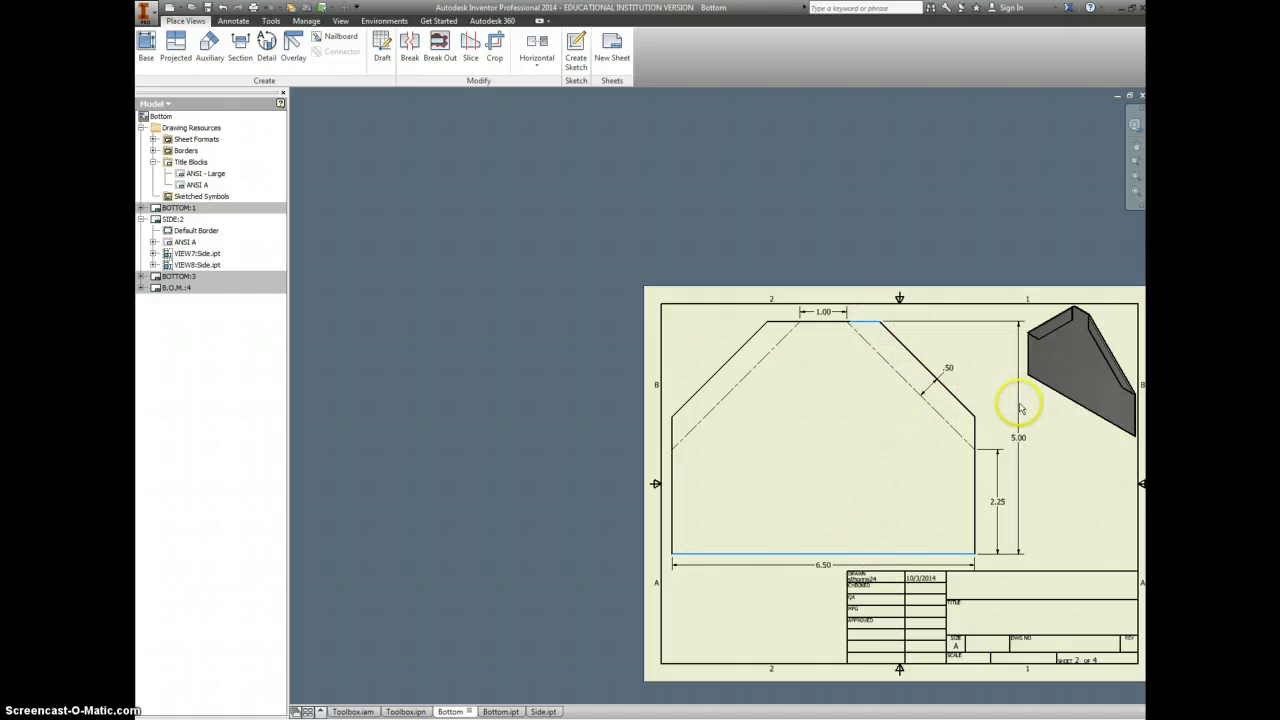
{"action": "left_click", "coordinate": [1018, 406]}
{"action": "left_click", "coordinate": [817, 349]}
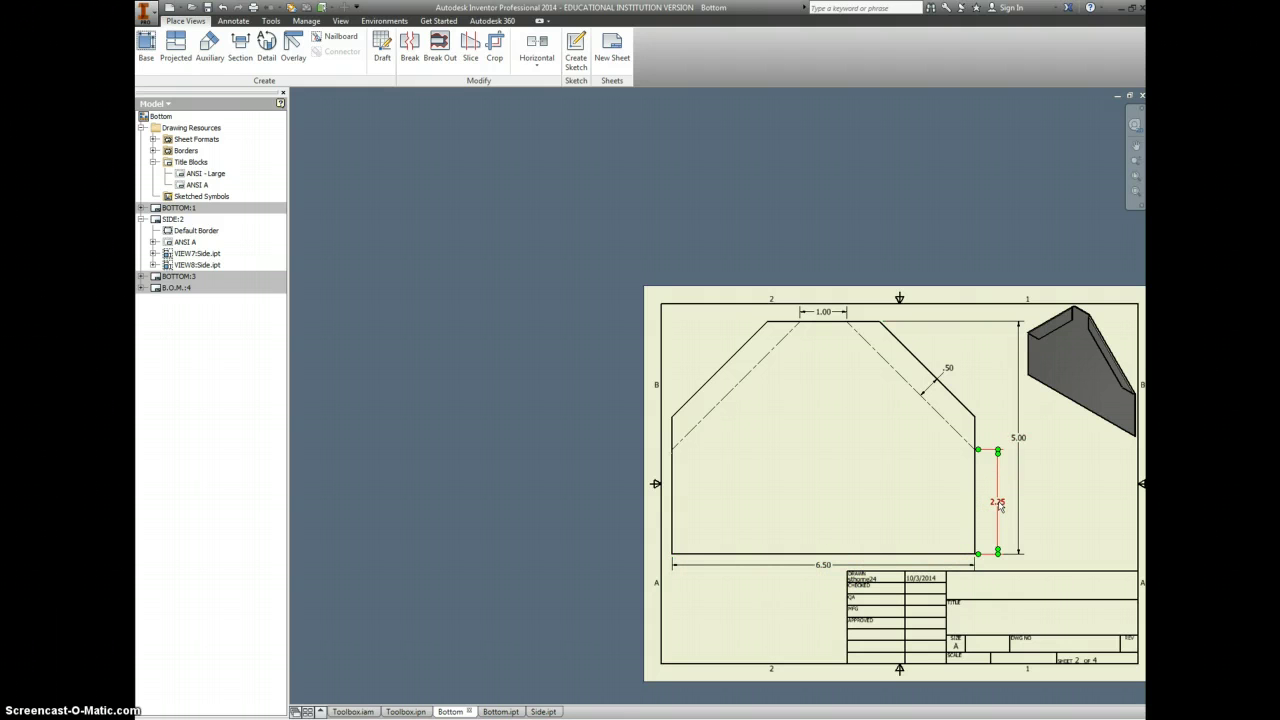
Append "x2" to the slanted flange width dimension and to the right bend line's lower-end height dimension.
{"action": "left_click", "coordinate": [978, 451]}
{"action": "left_click_drag", "start_coordinate": [974, 452], "coordinate": [935, 405]}
{"action": "left_click", "coordinate": [943, 364]}
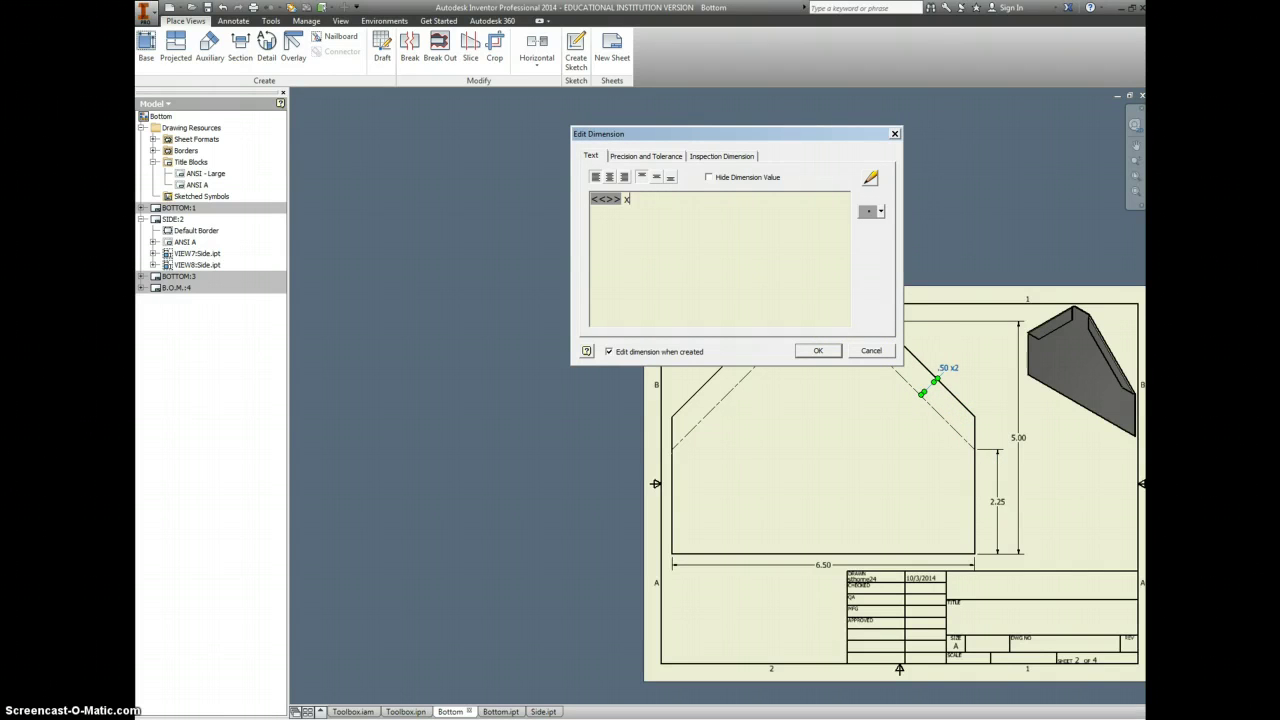
{"action": "type", "text": "x2"}
{"action": "left_click", "coordinate": [809, 358]}
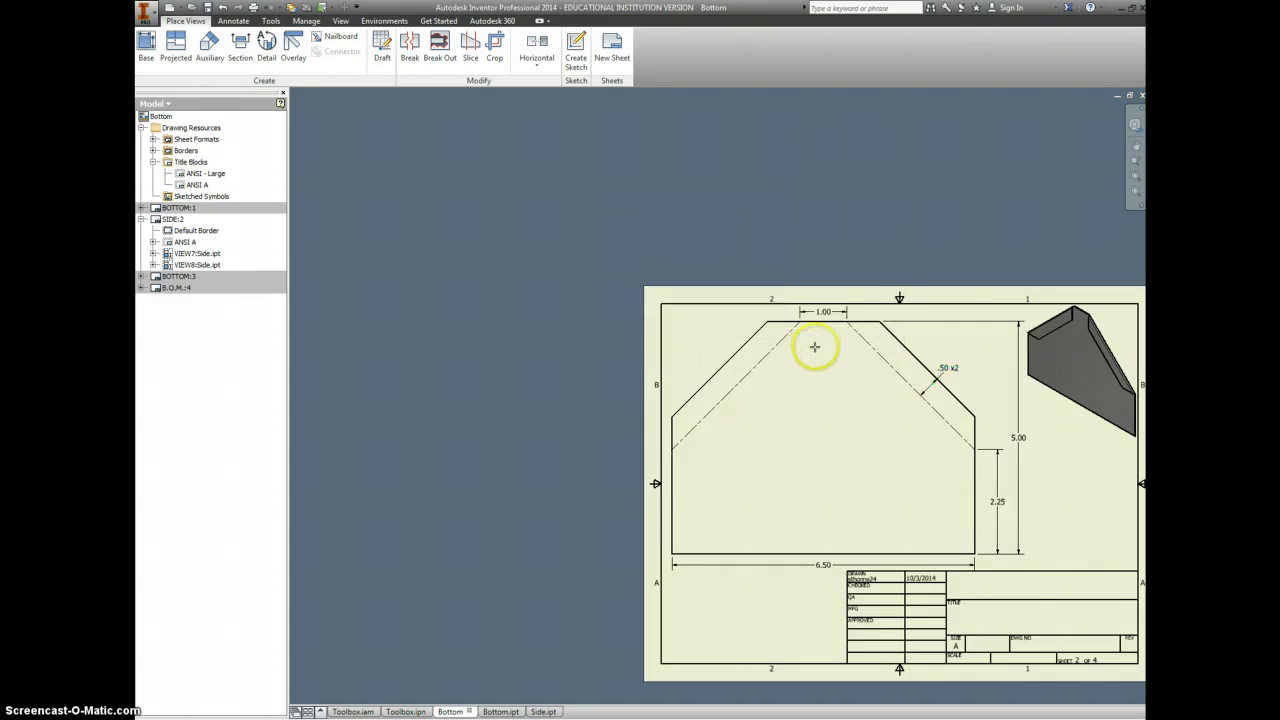
{"action": "left_click", "coordinate": [893, 310]}
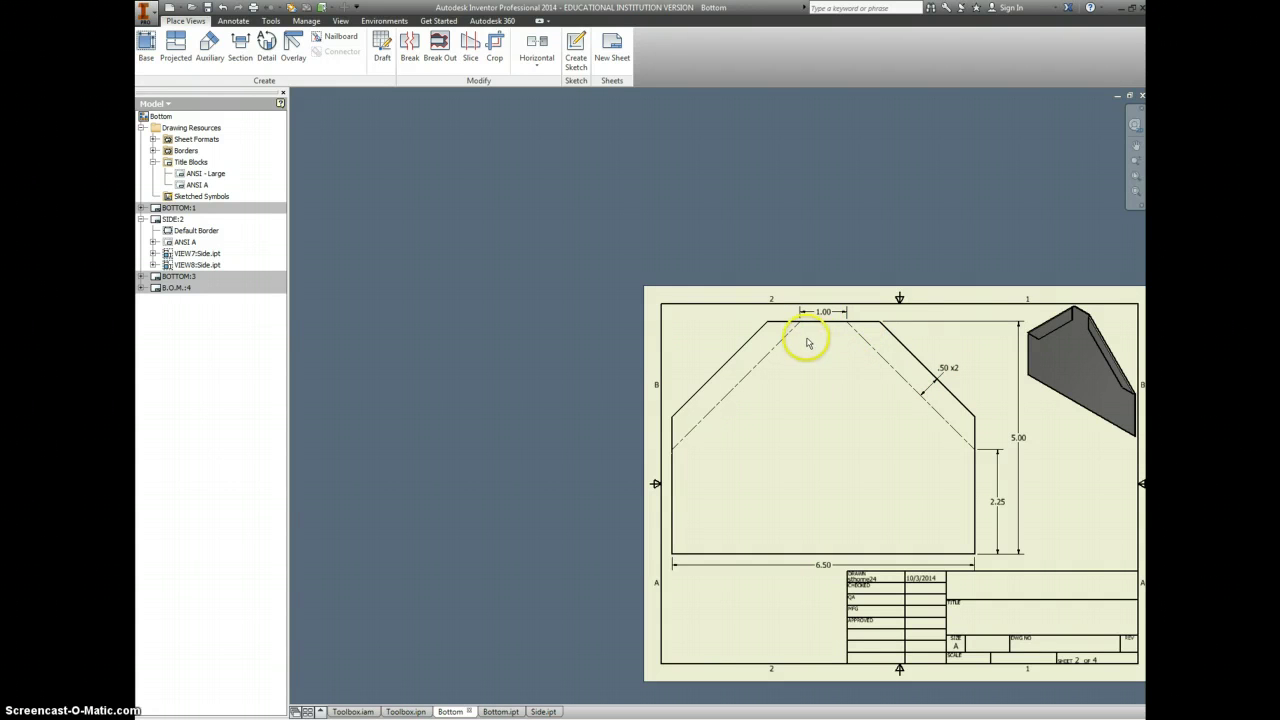
{"action": "double_click", "coordinate": [997, 500]}
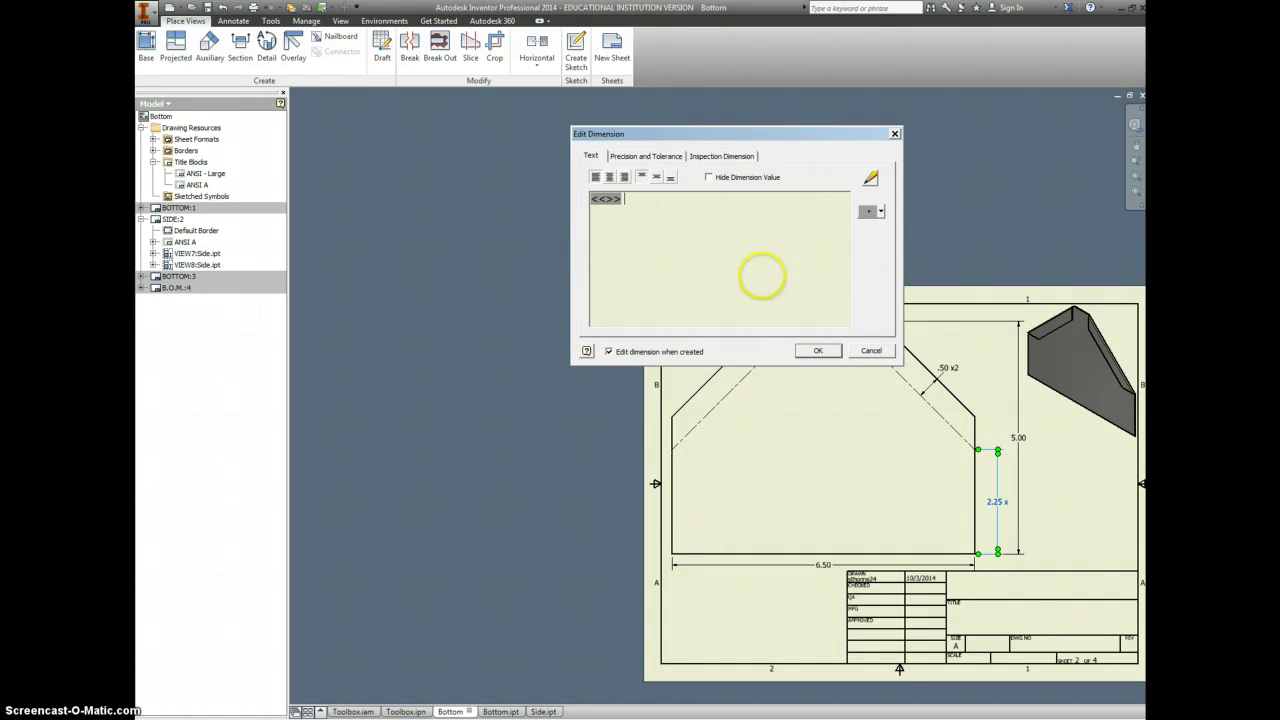
{"action": "left_click", "coordinate": [816, 350]}
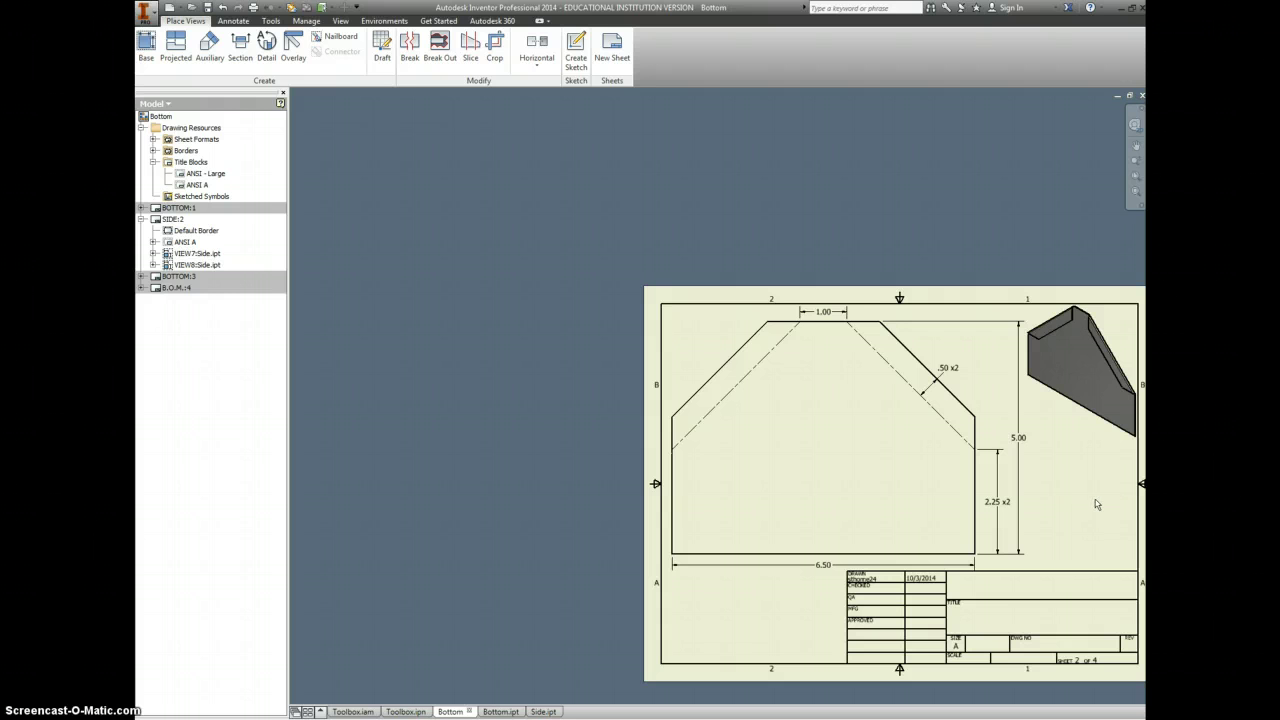
Fill in the SIDE sheet's title block with the person's name, the title SIDE and the scale 1:1.
{"action": "double_click", "coordinate": [958, 587]}
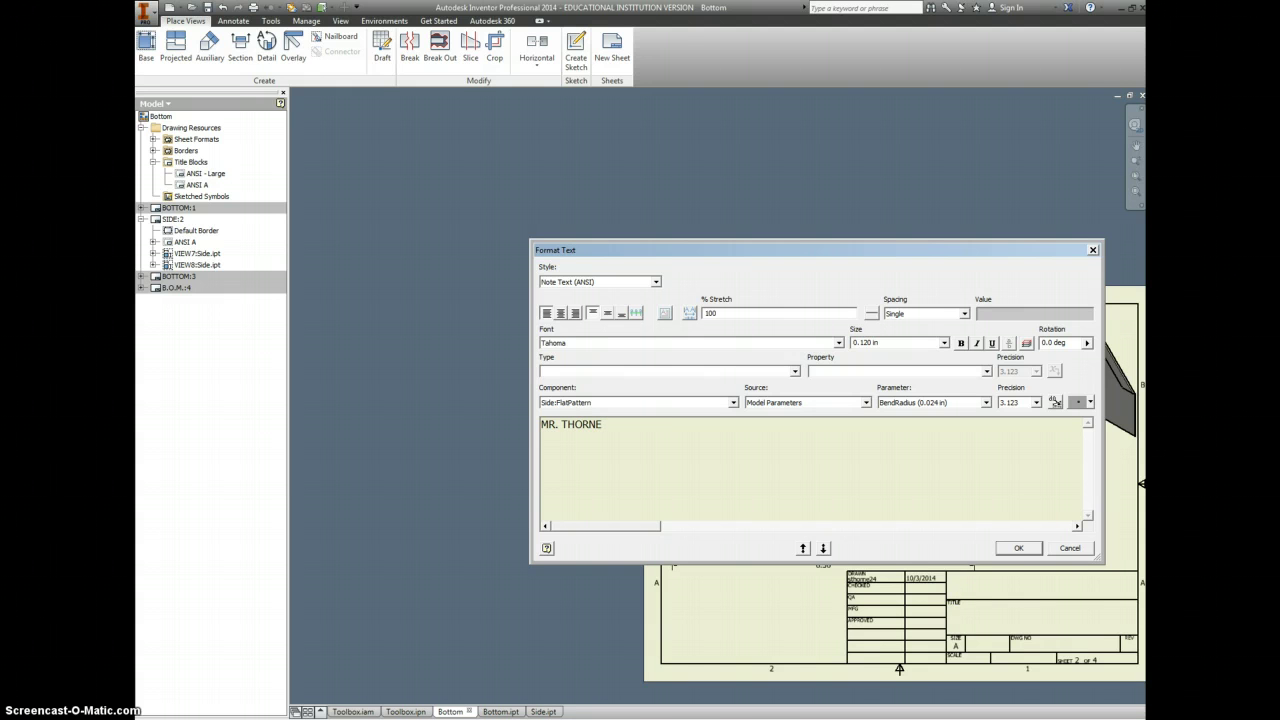
{"action": "left_click", "coordinate": [1018, 548]}
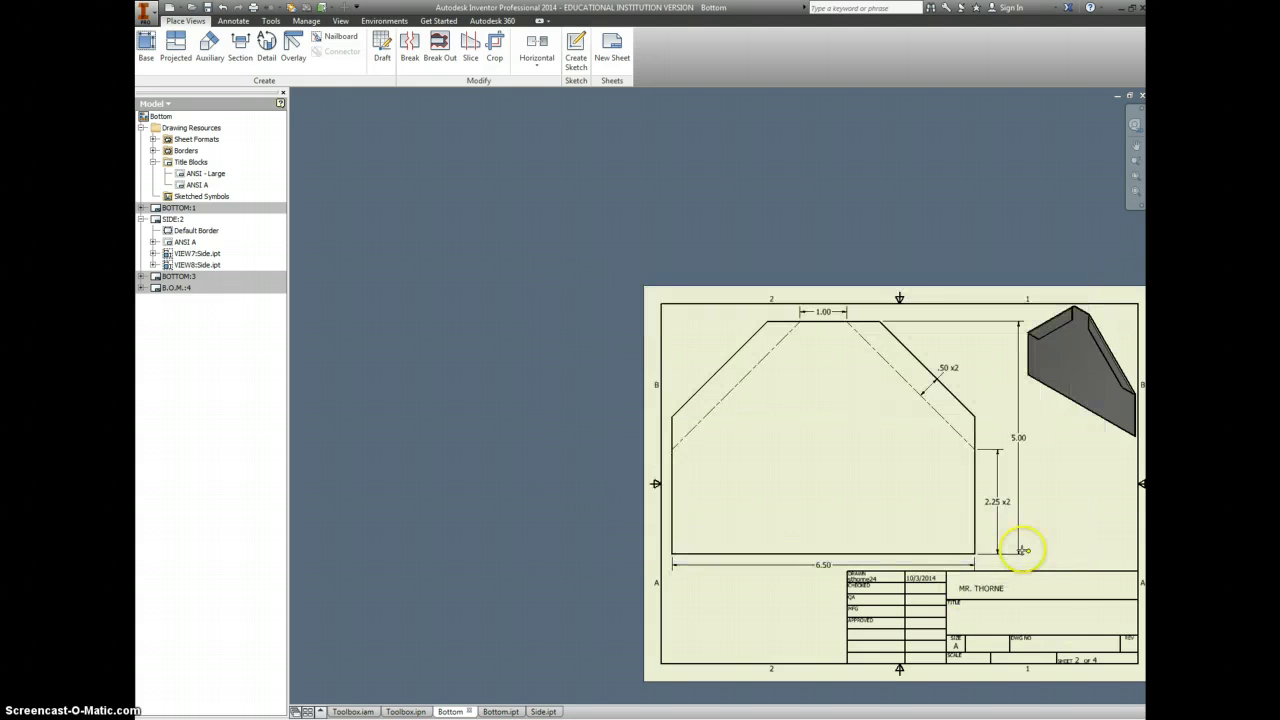
{"action": "left_click", "coordinate": [964, 616]}
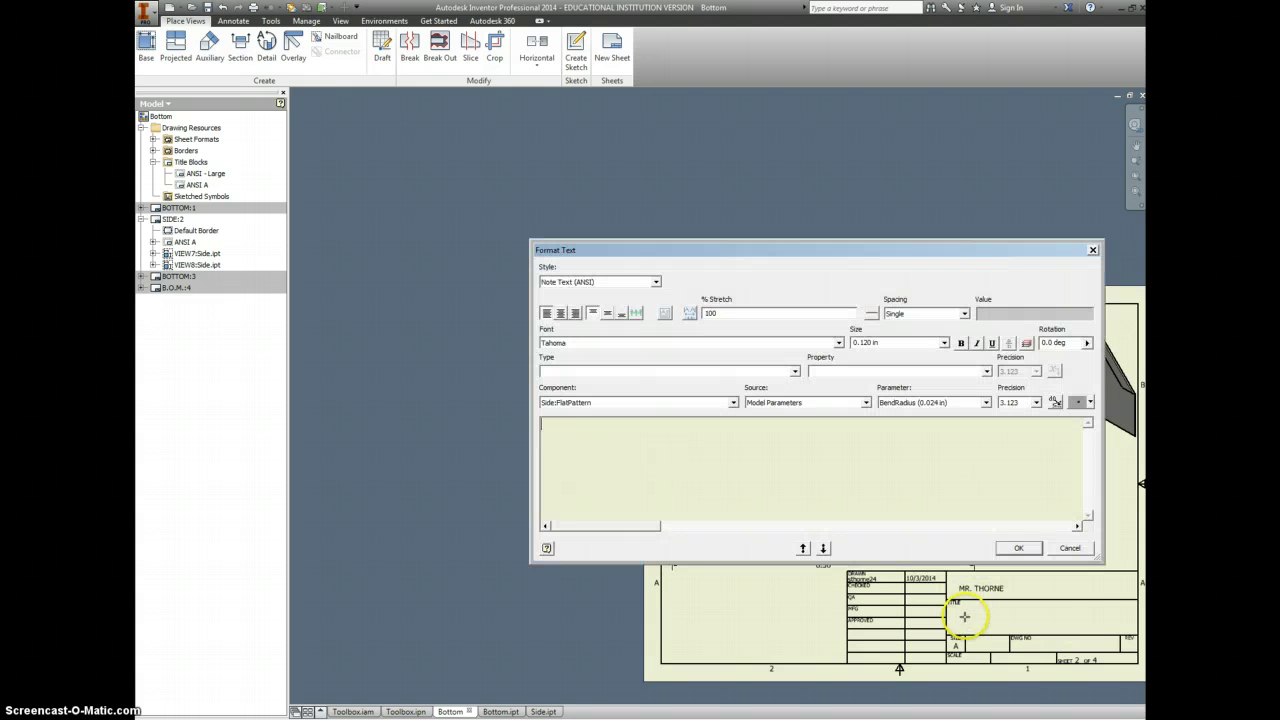
{"action": "left_click", "coordinate": [1018, 548]}
{"action": "left_click", "coordinate": [964, 656]}
{"action": "left_click", "coordinate": [1018, 548]}
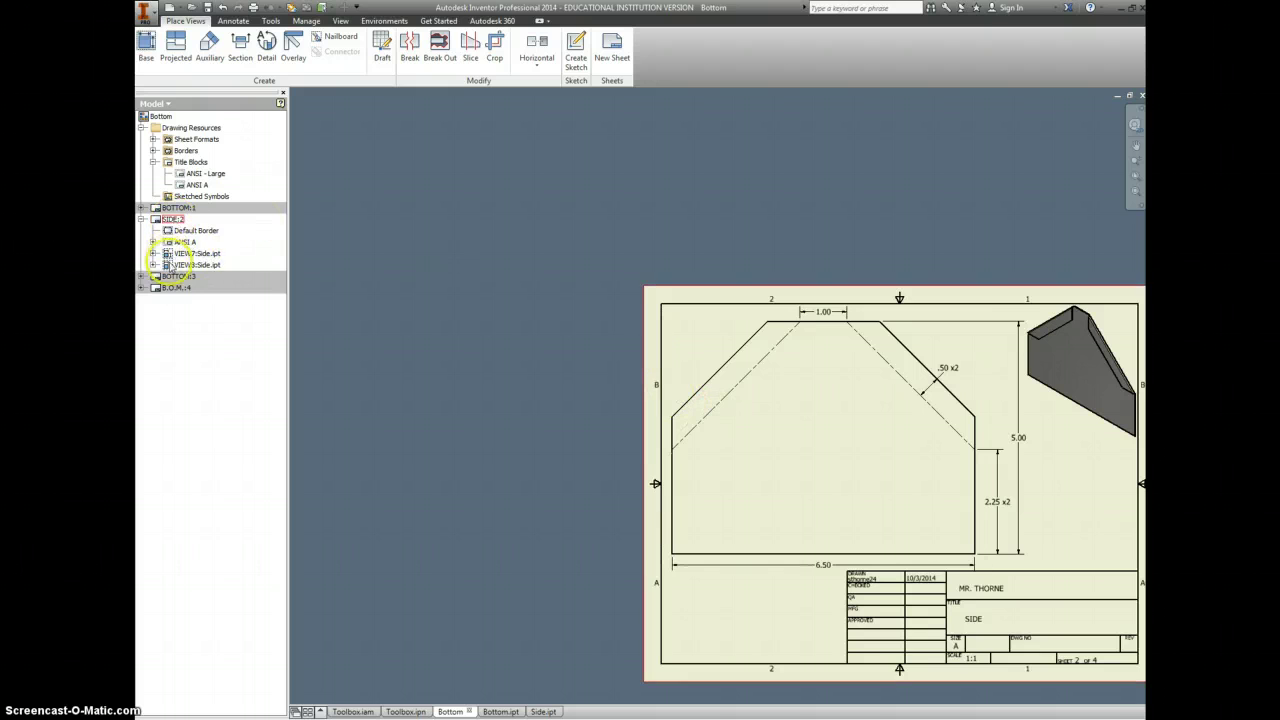
Activate the third sheet of the drawing and rename it HANDLE.
{"action": "double_click", "coordinate": [176, 277]}
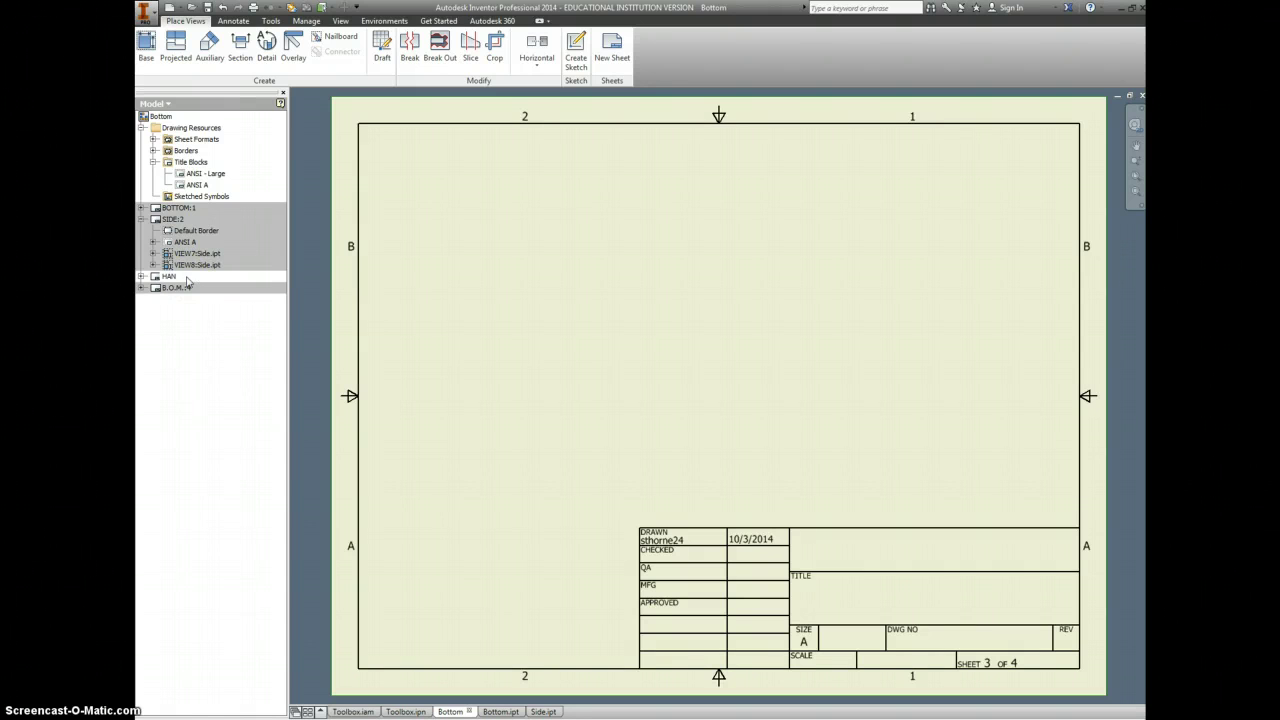
{"action": "left_click", "coordinate": [549, 180]}
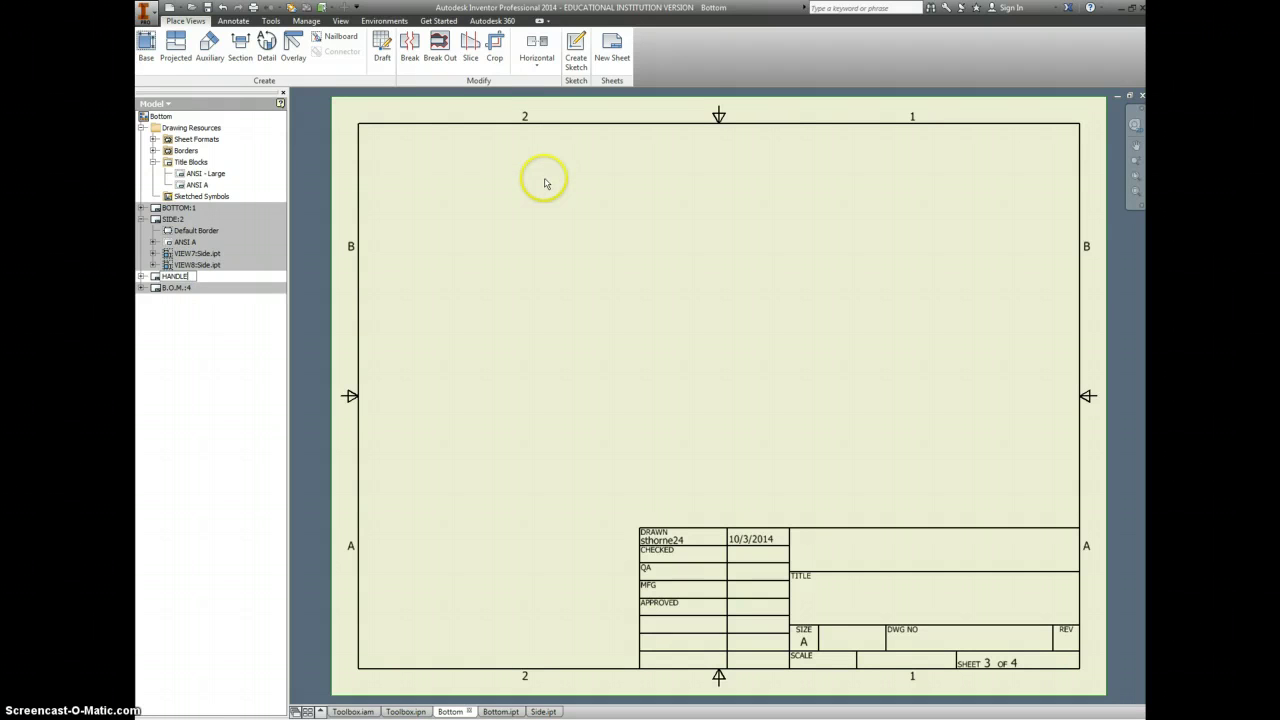
Open Handle.ipt from the Tool Box - Sheet Metal folder and show its flat pattern.
{"action": "left_click", "coordinate": [146, 42]}
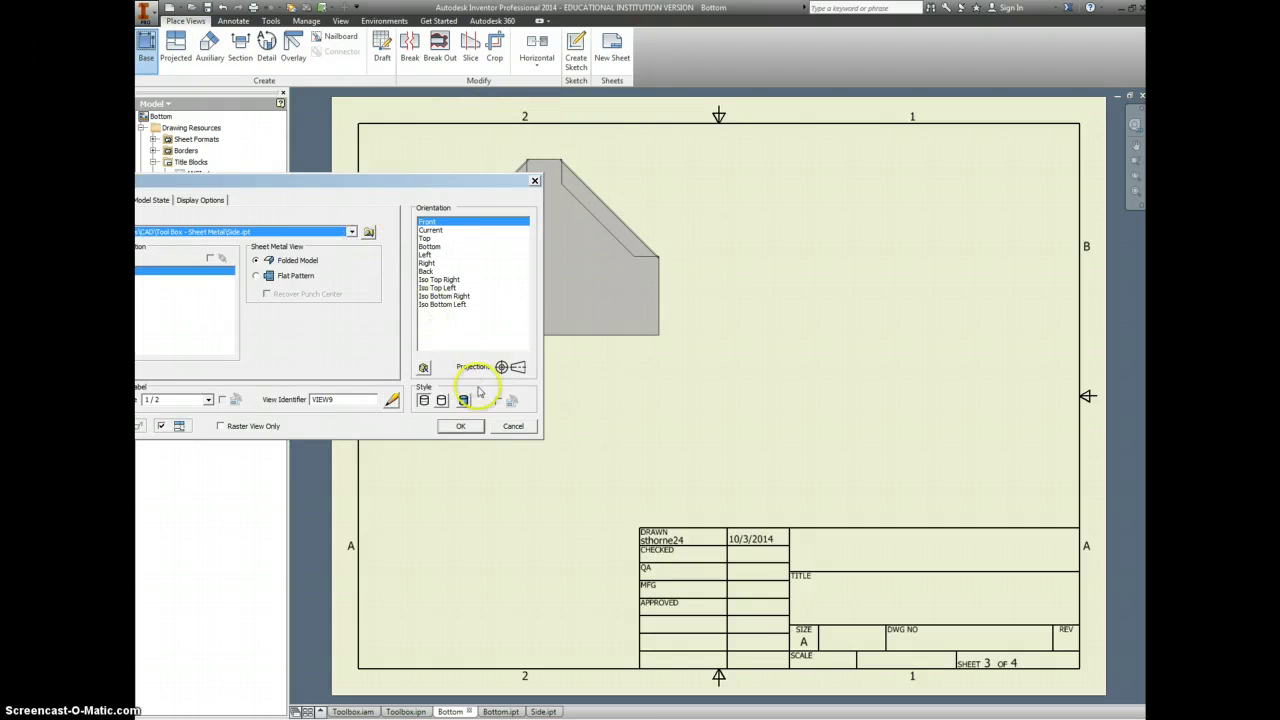
{"action": "left_click", "coordinate": [512, 426]}
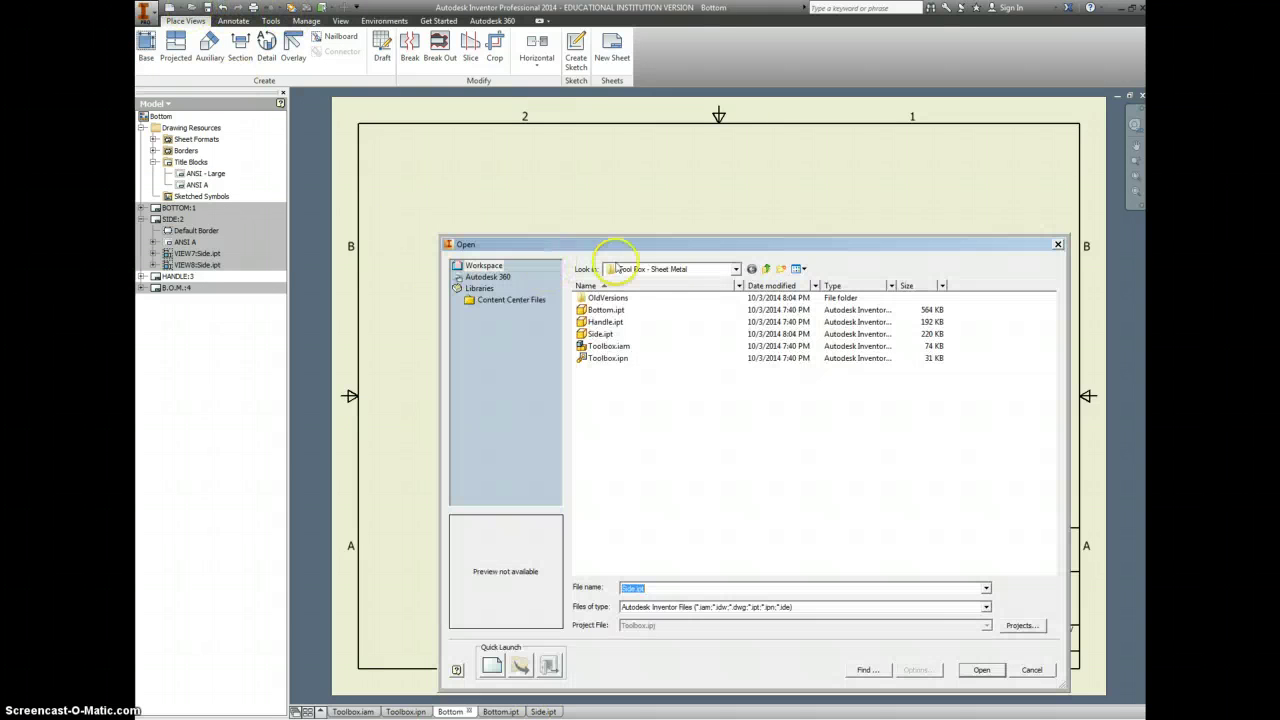
{"action": "left_click", "coordinate": [604, 322]}
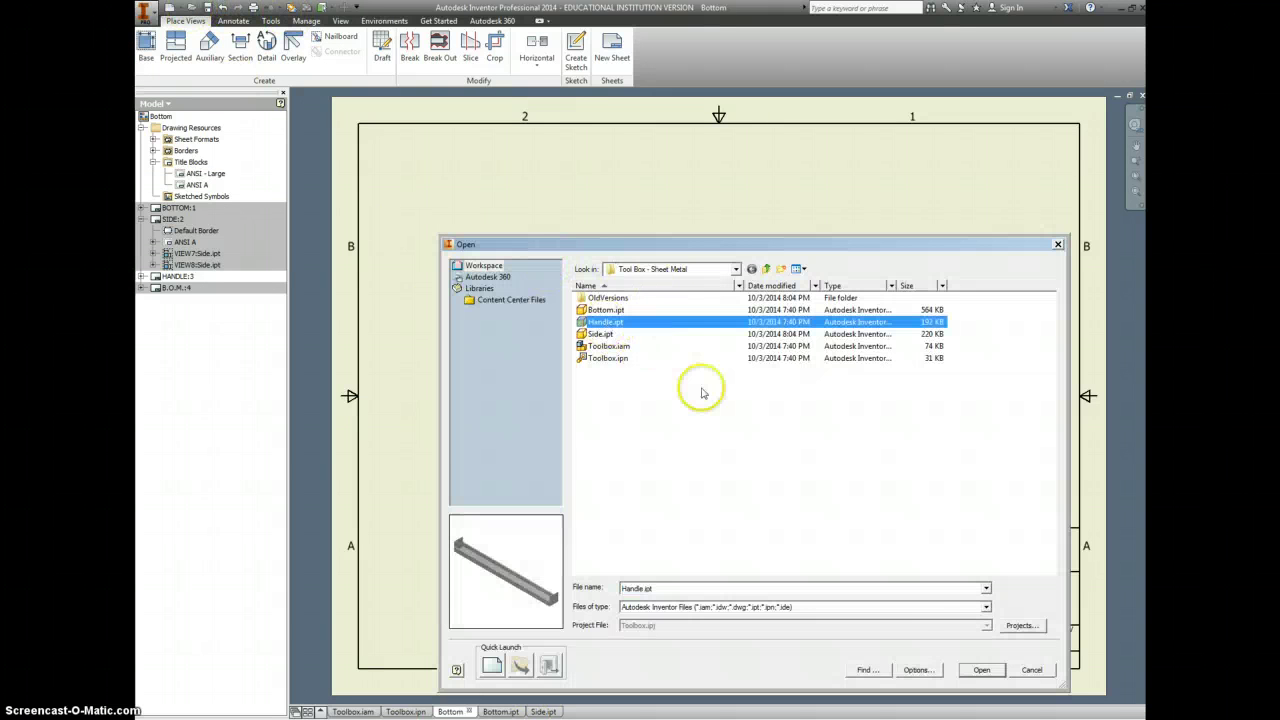
{"action": "left_click", "coordinate": [981, 669]}
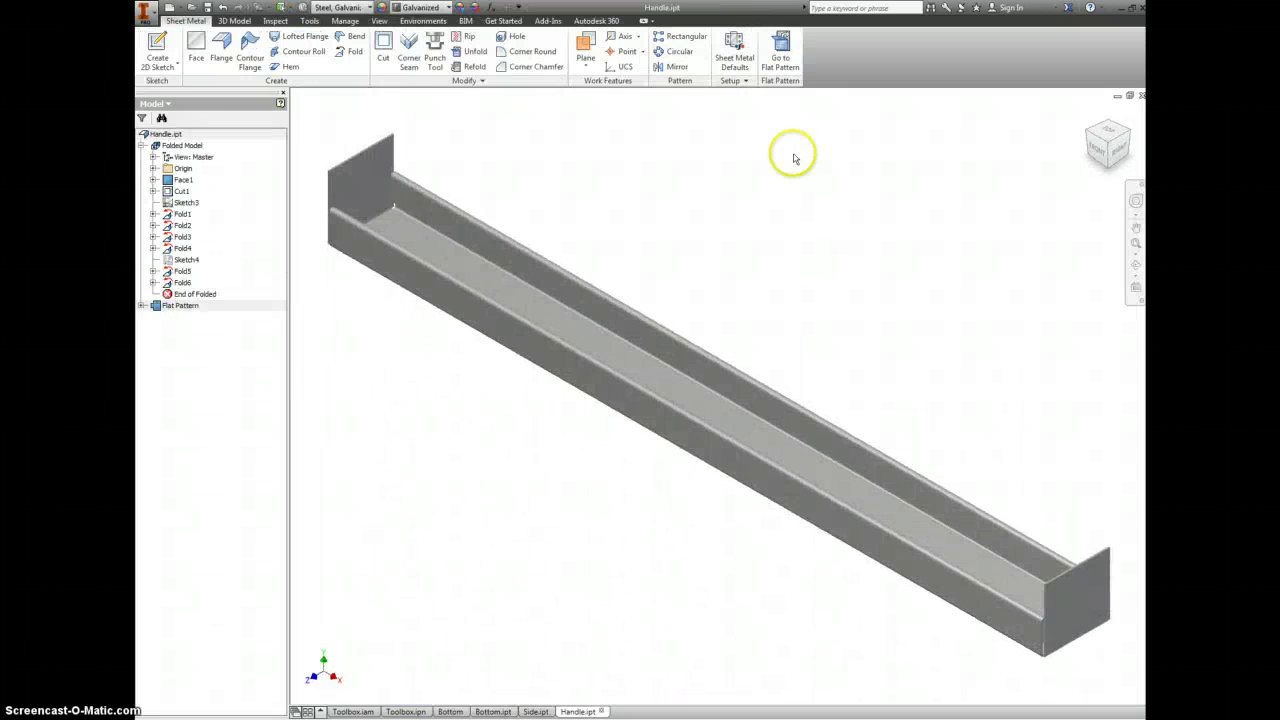
{"action": "left_click", "coordinate": [780, 52]}
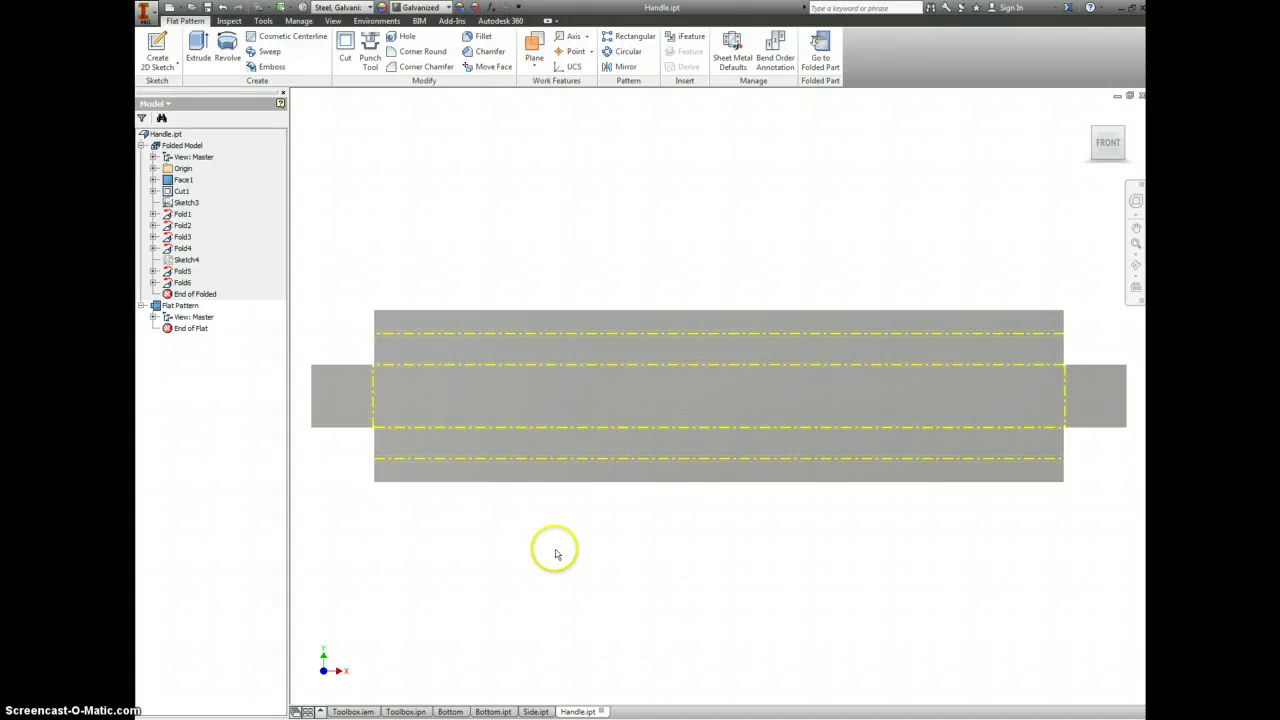
Return to the Bottom drawing and place a shaded Iso Top Right view of folded Handle.ipt at scale 1/2 in the HANDLE sheet's upper-right corner.
{"action": "left_click", "coordinate": [481, 712]}
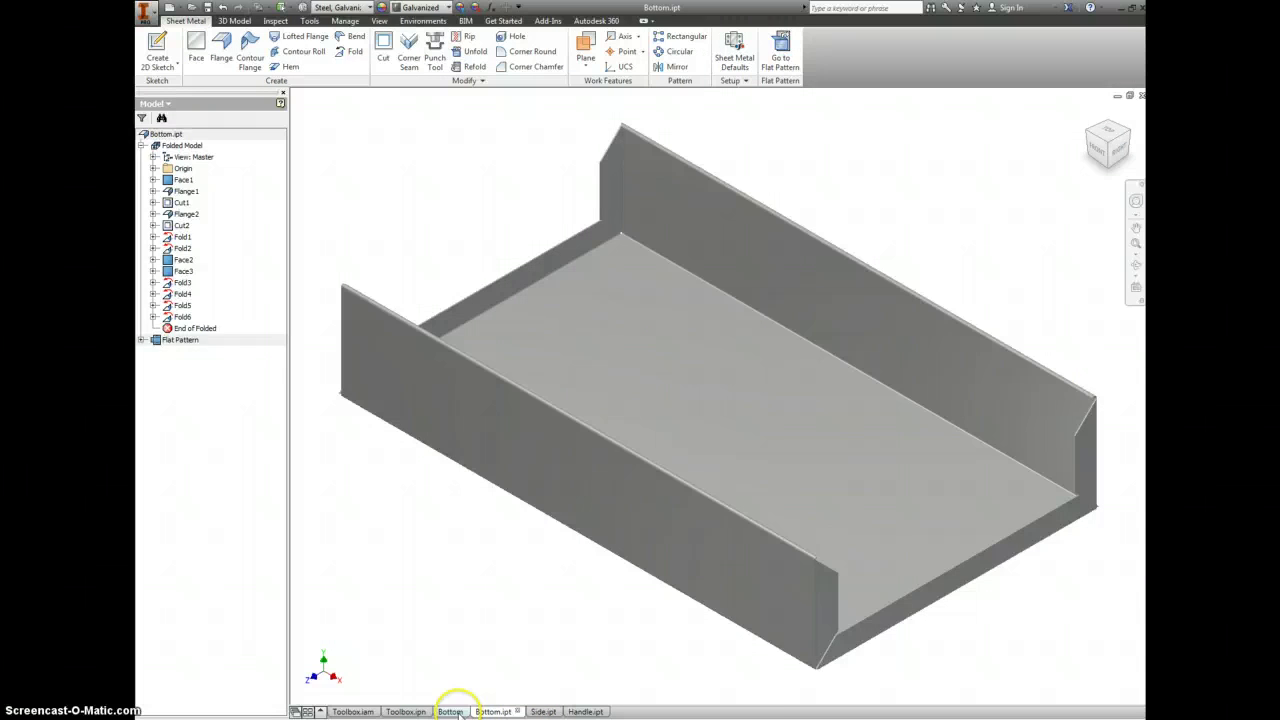
{"action": "left_click", "coordinate": [450, 712]}
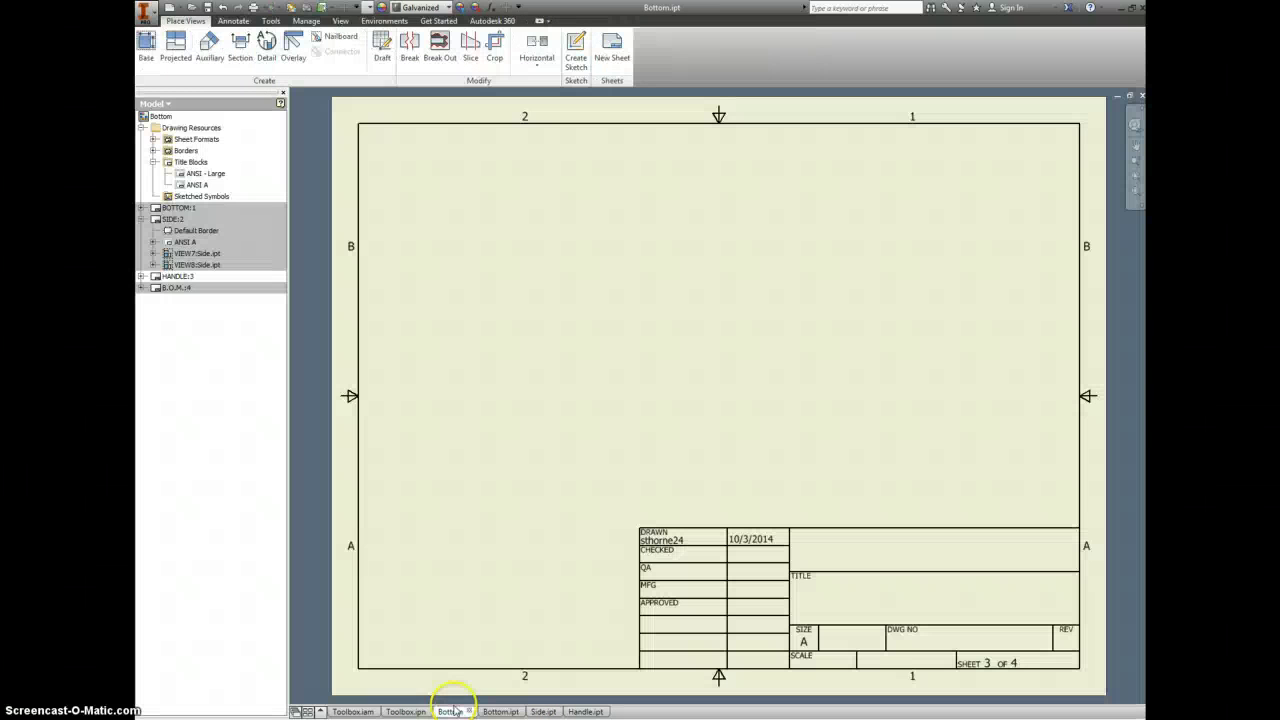
{"action": "left_click", "coordinate": [146, 45]}
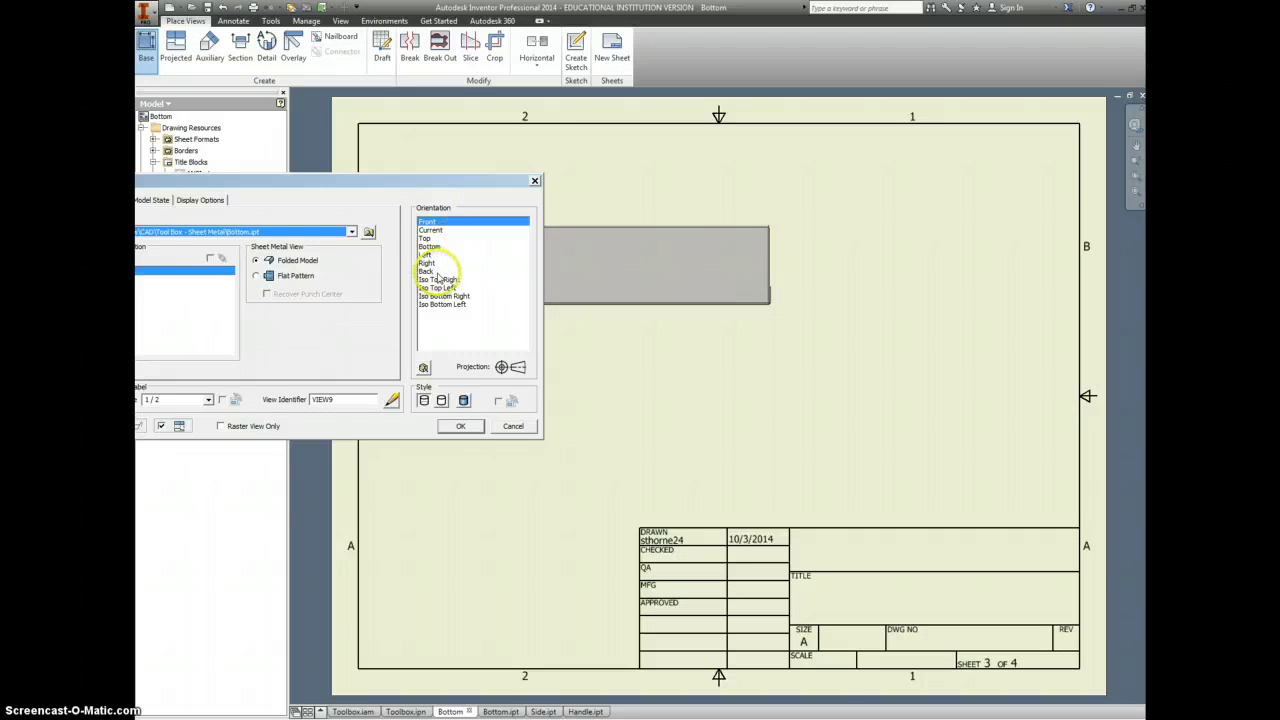
{"action": "left_click", "coordinate": [440, 280]}
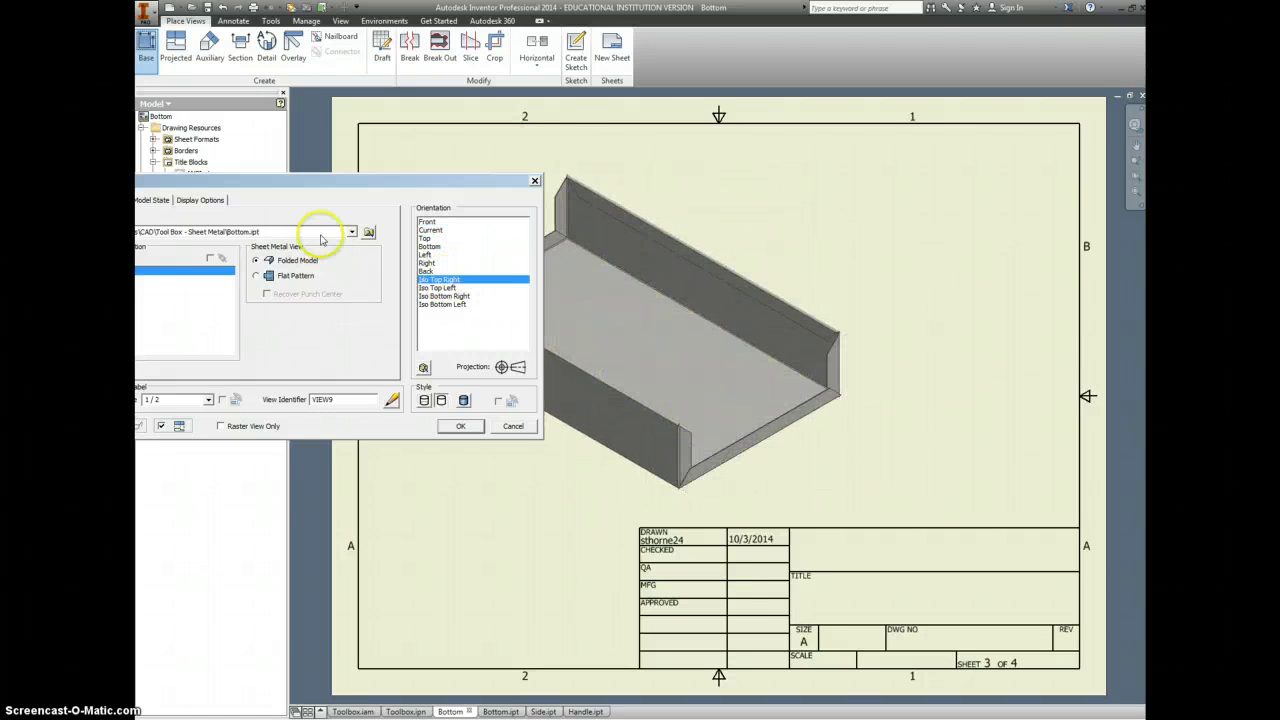
{"action": "left_click", "coordinate": [369, 232]}
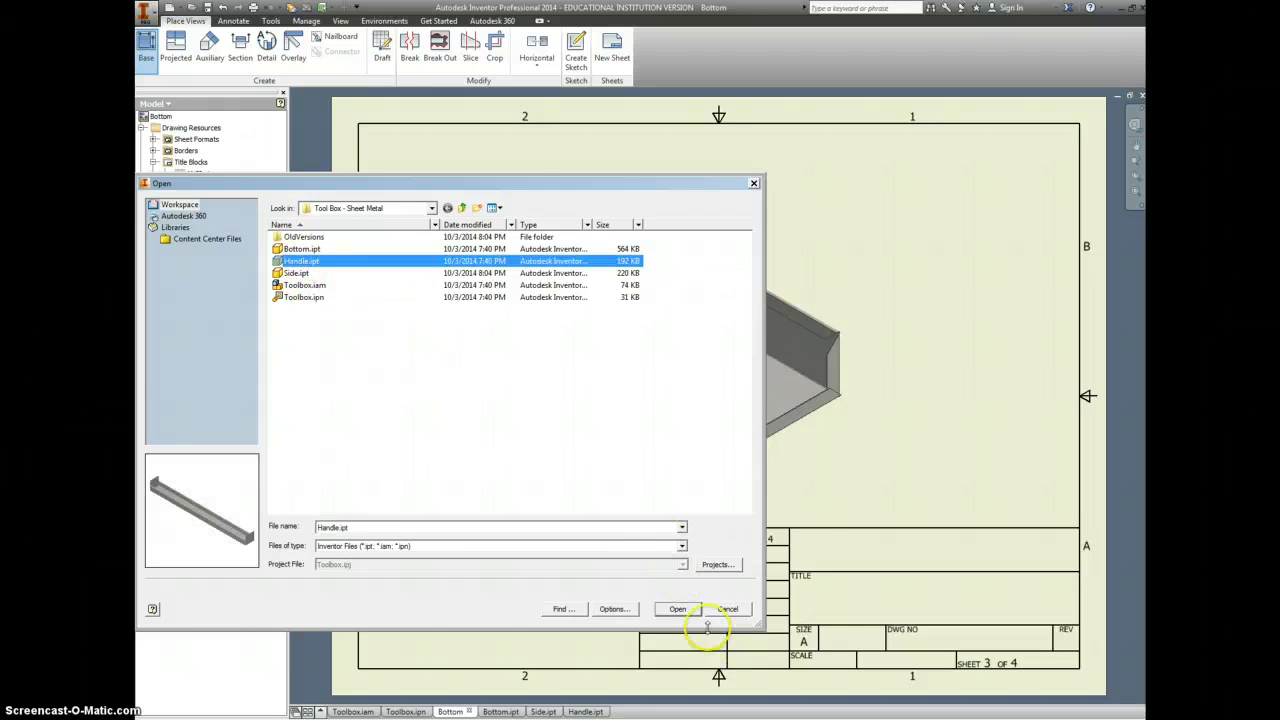
{"action": "left_click", "coordinate": [675, 607]}
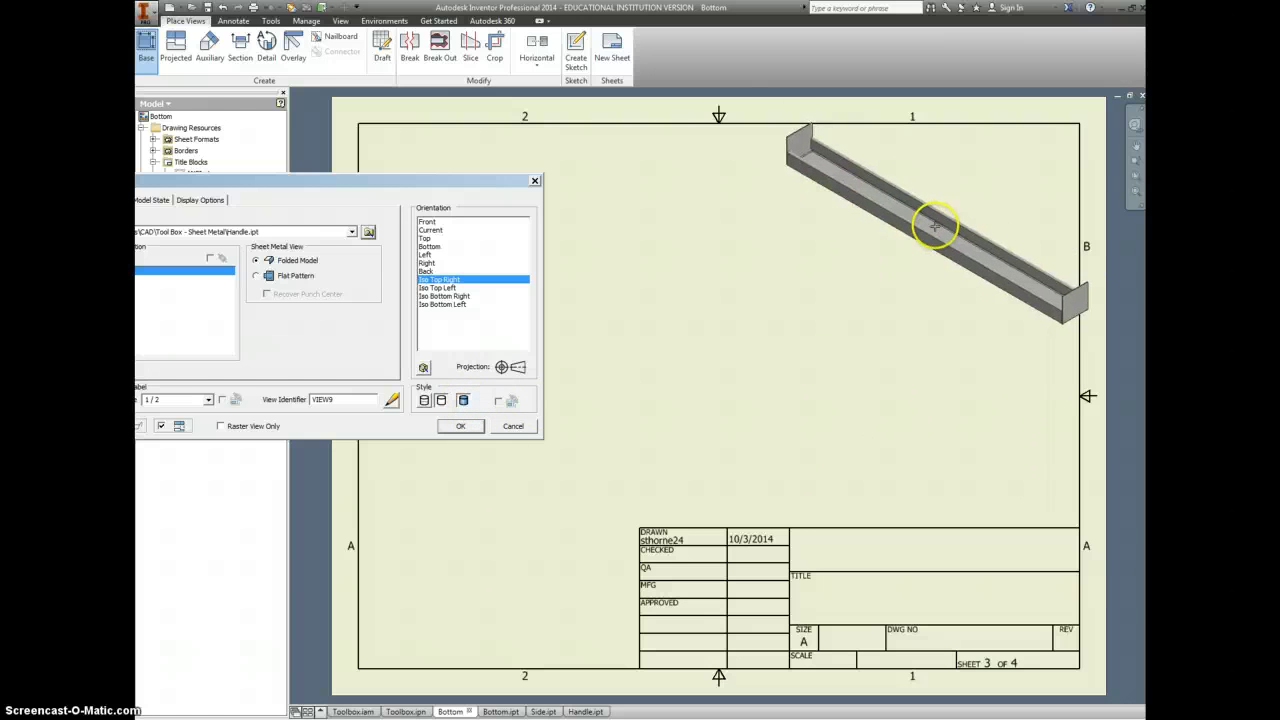
{"action": "left_click", "coordinate": [921, 228]}
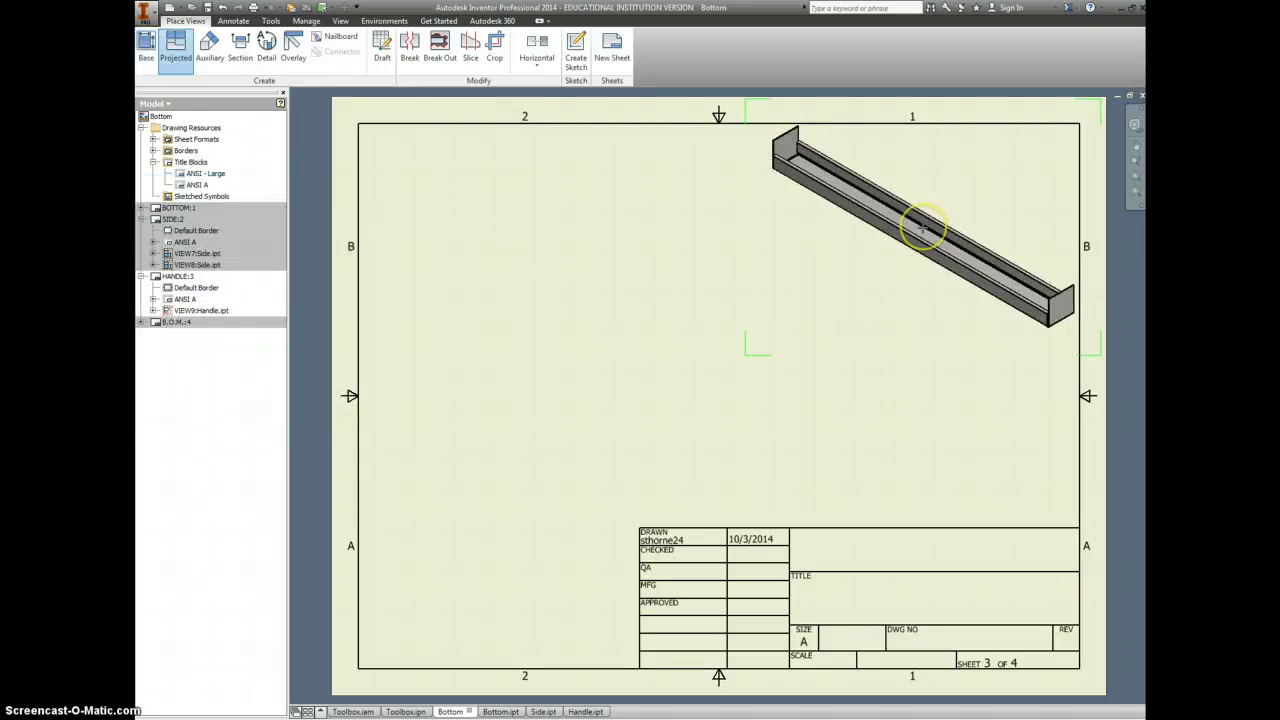
Place a base view of Handle.ipt's flat pattern in Default orientation at scale 1/2 in the middle of the HANDLE sheet, without projected views.
{"action": "left_click", "coordinate": [146, 47]}
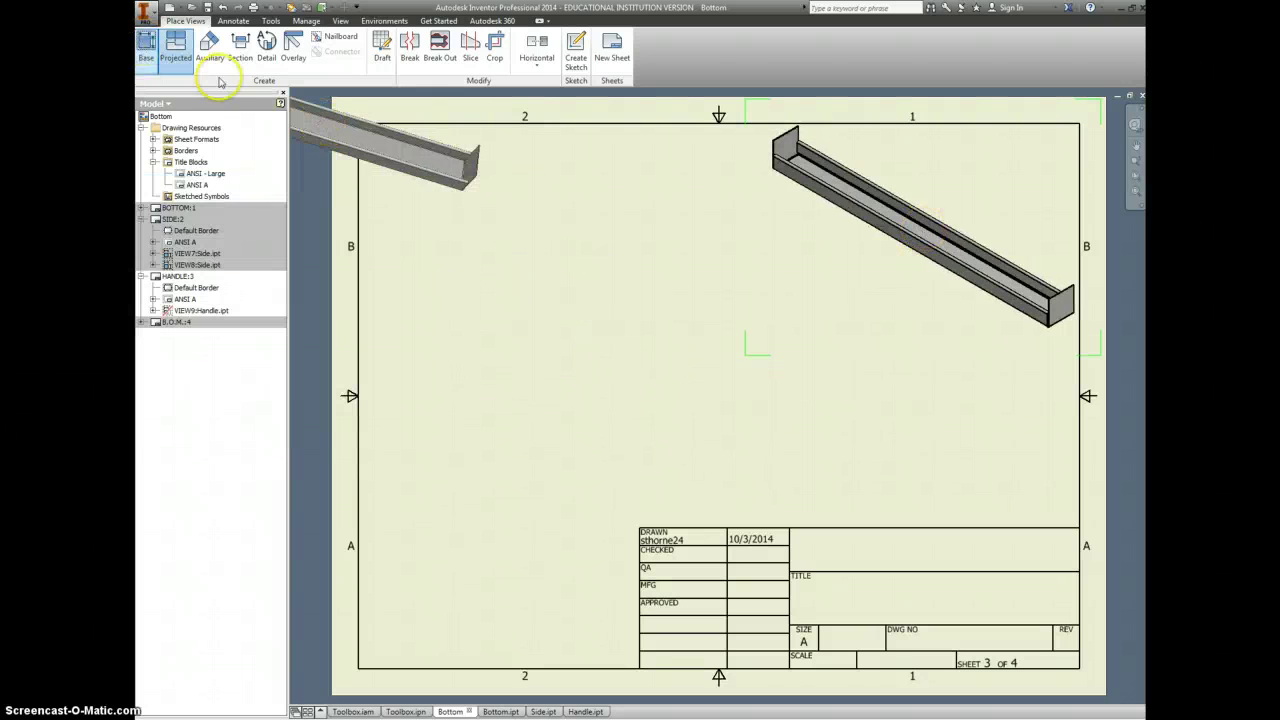
{"action": "left_click", "coordinate": [256, 275]}
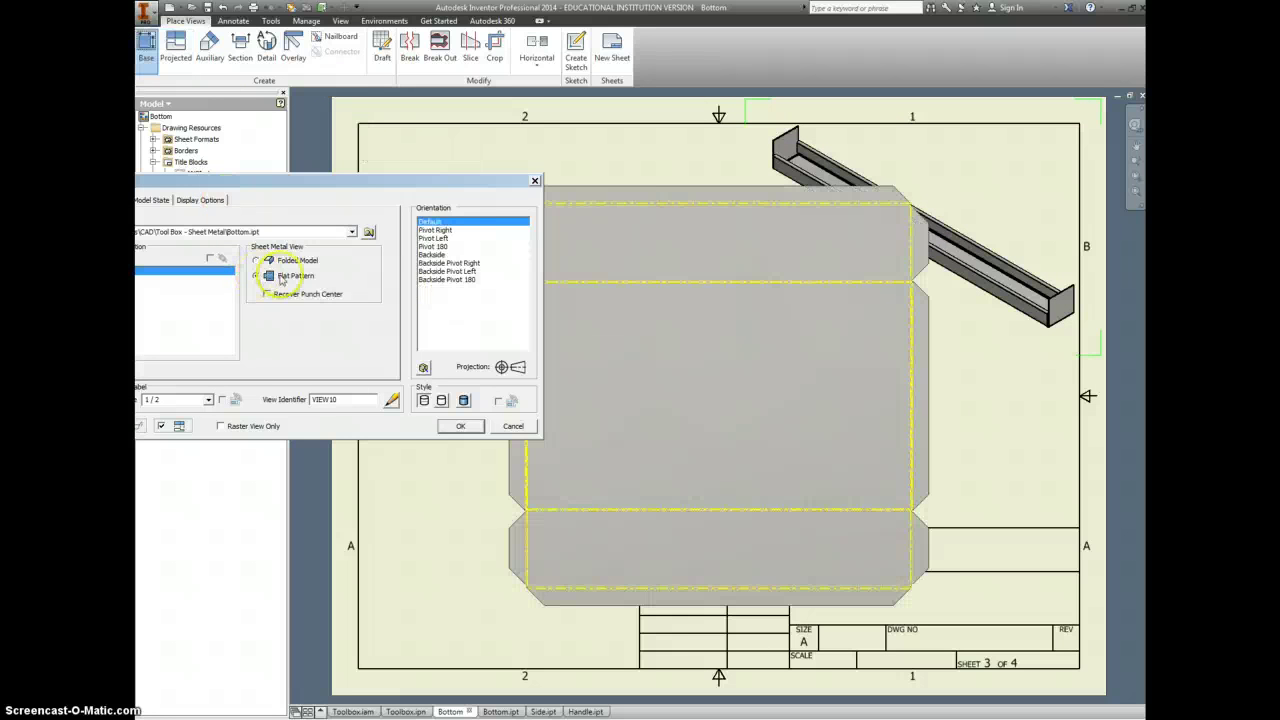
{"action": "left_click", "coordinate": [371, 239]}
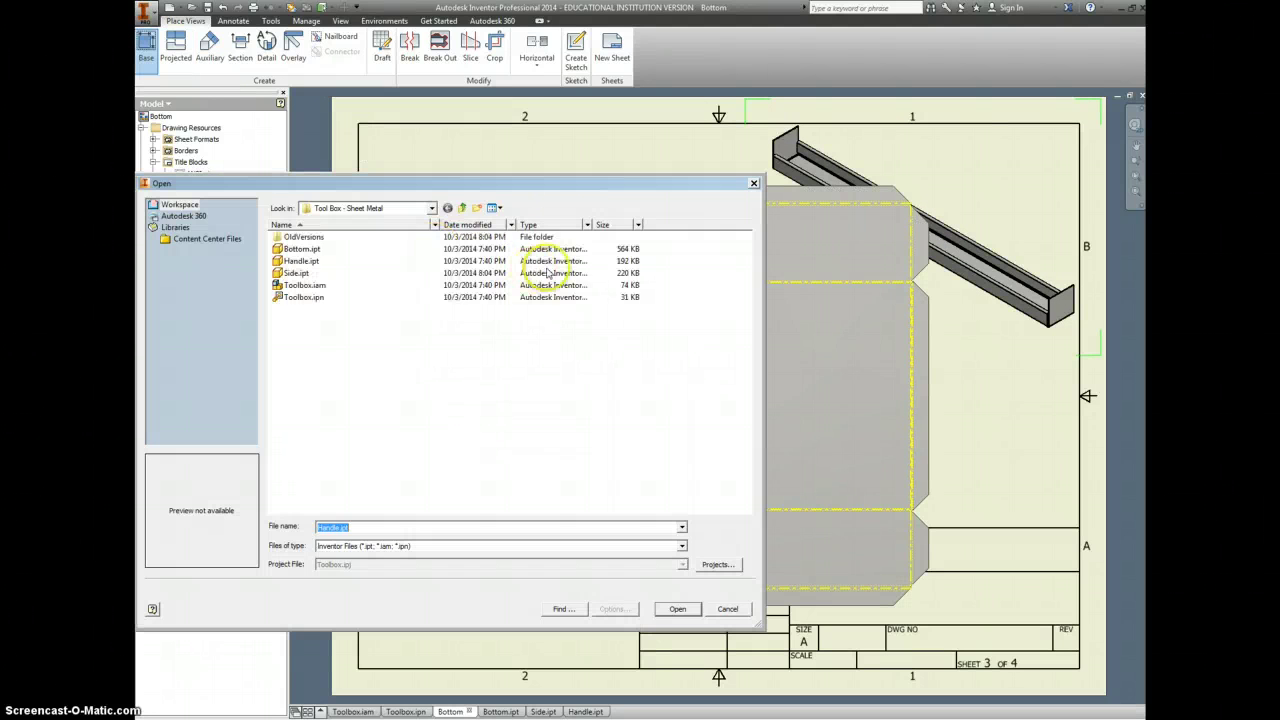
{"action": "left_click", "coordinate": [301, 261]}
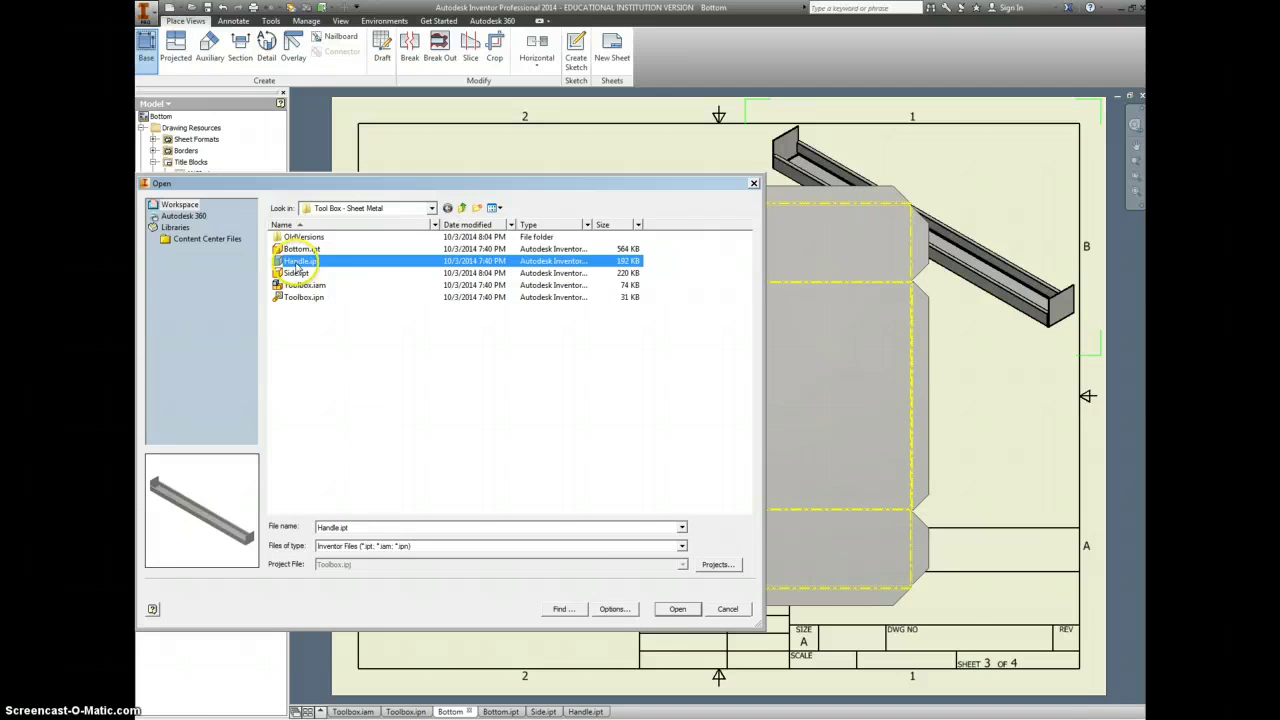
{"action": "left_click", "coordinate": [678, 610]}
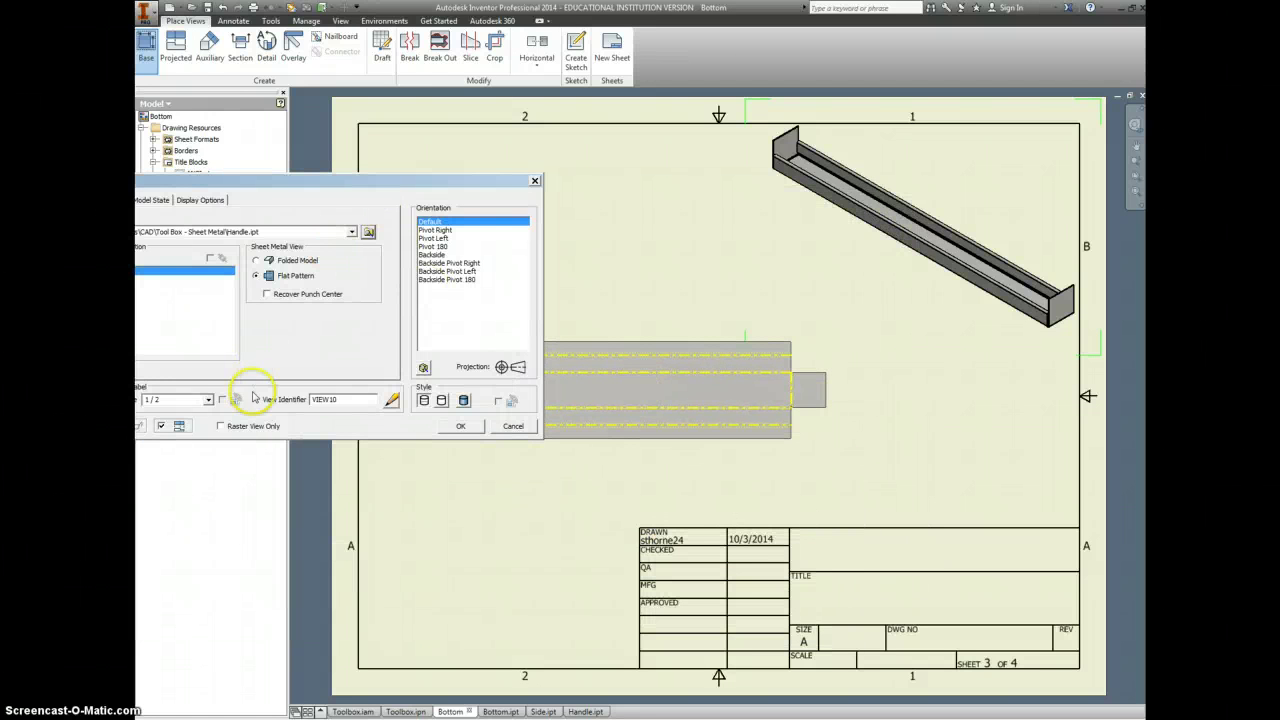
{"action": "left_click", "coordinate": [209, 400]}
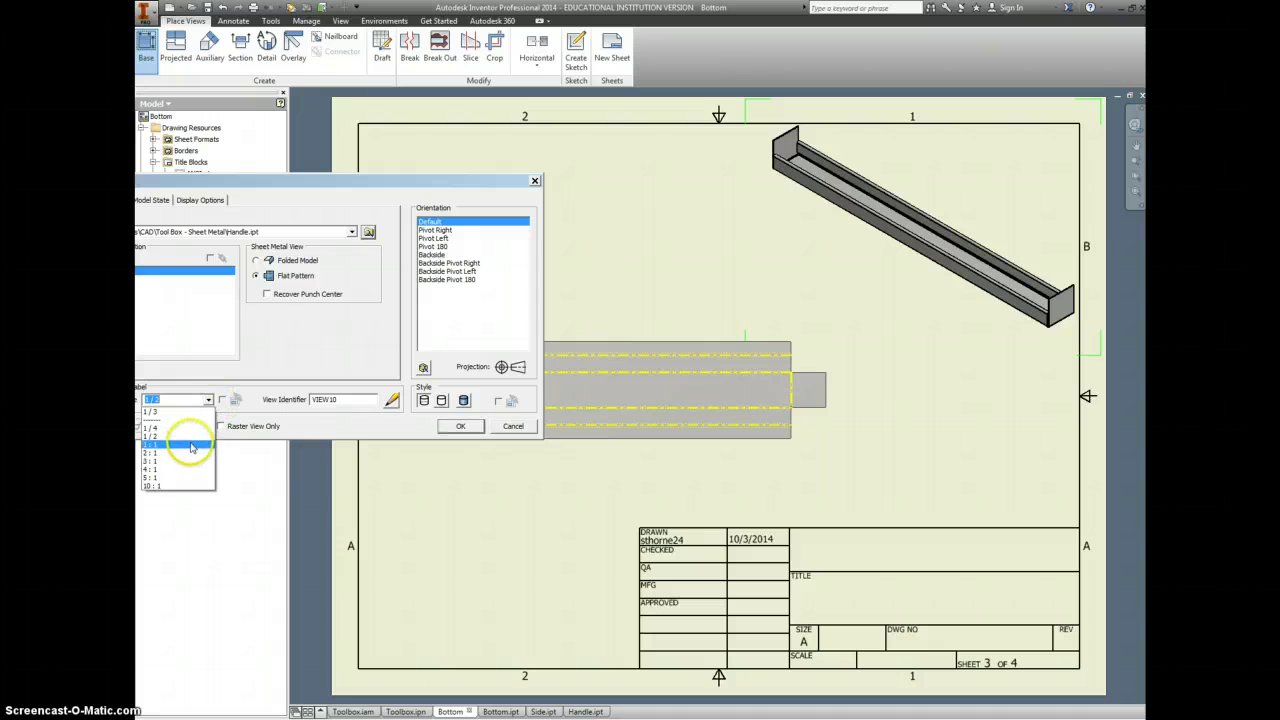
{"action": "left_click", "coordinate": [190, 445]}
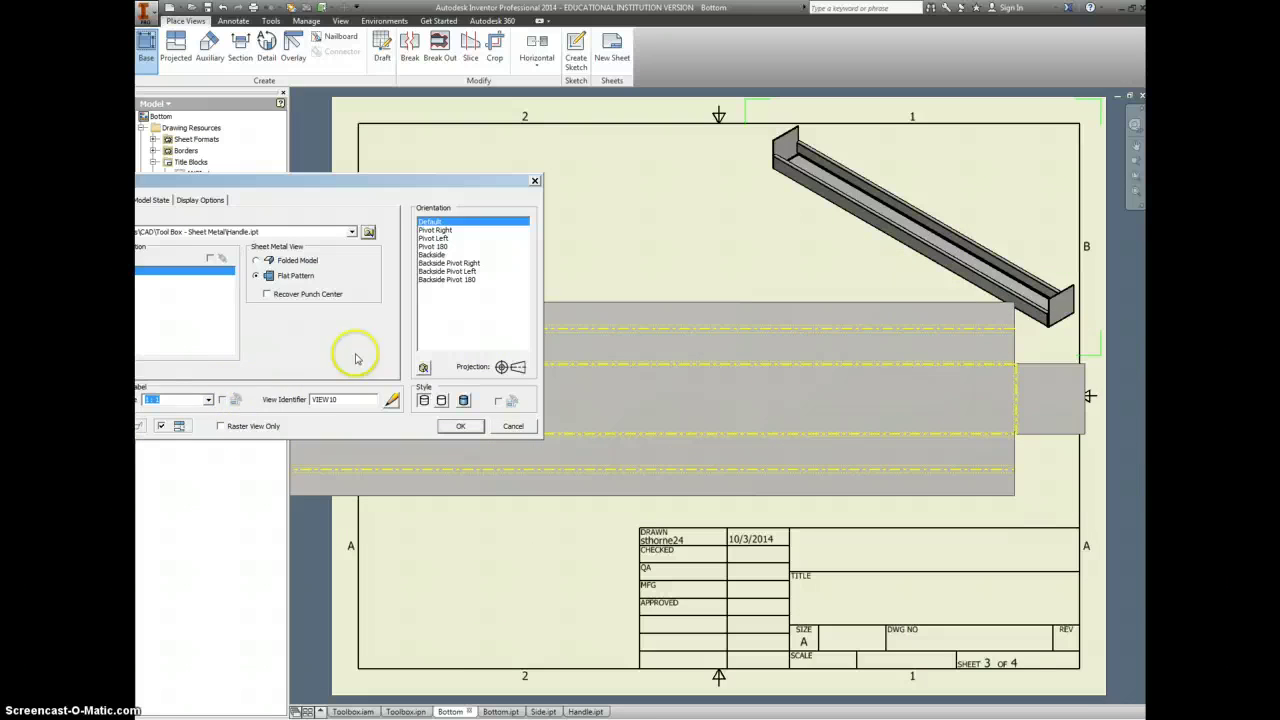
{"action": "left_click", "coordinate": [208, 400]}
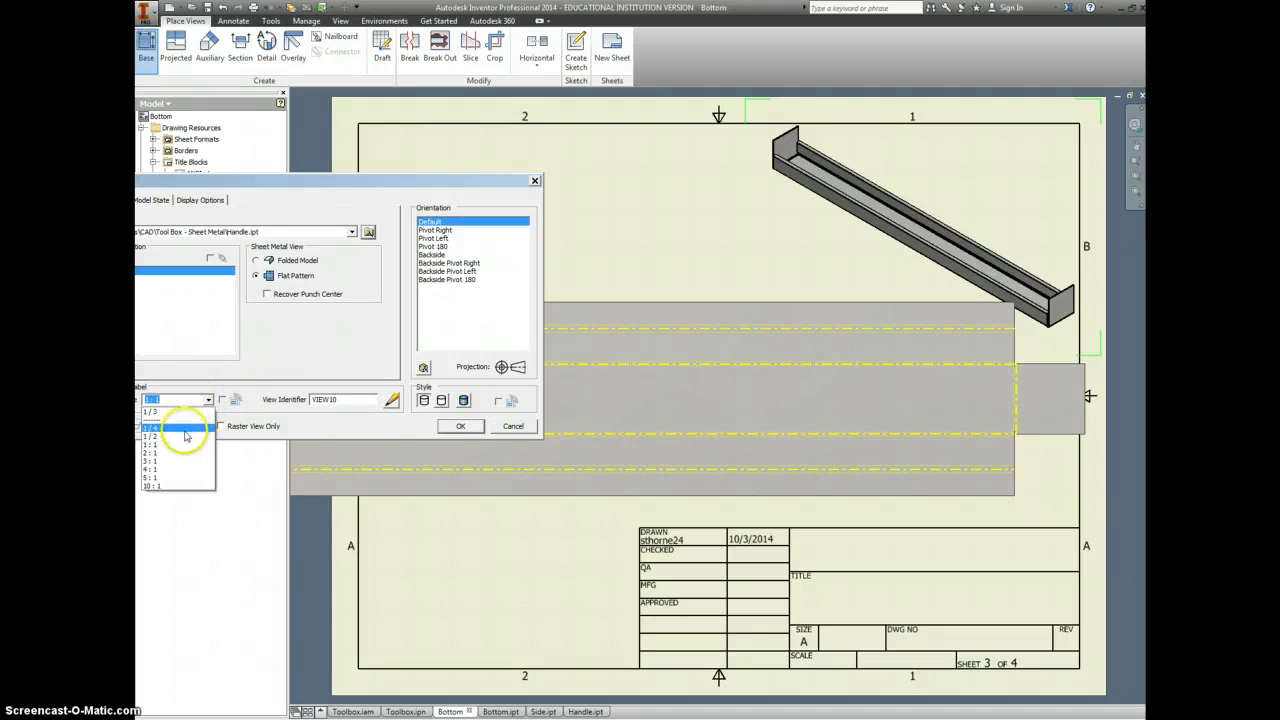
{"action": "left_click", "coordinate": [183, 441]}
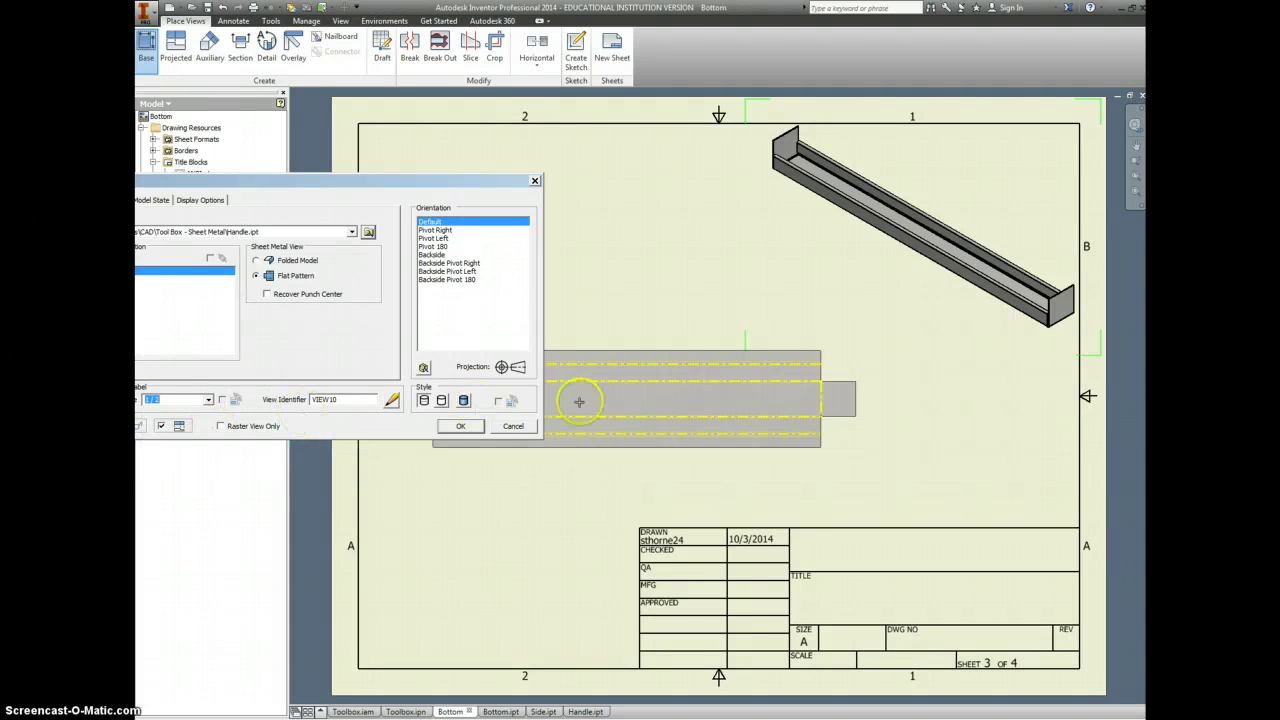
{"action": "left_click", "coordinate": [648, 422]}
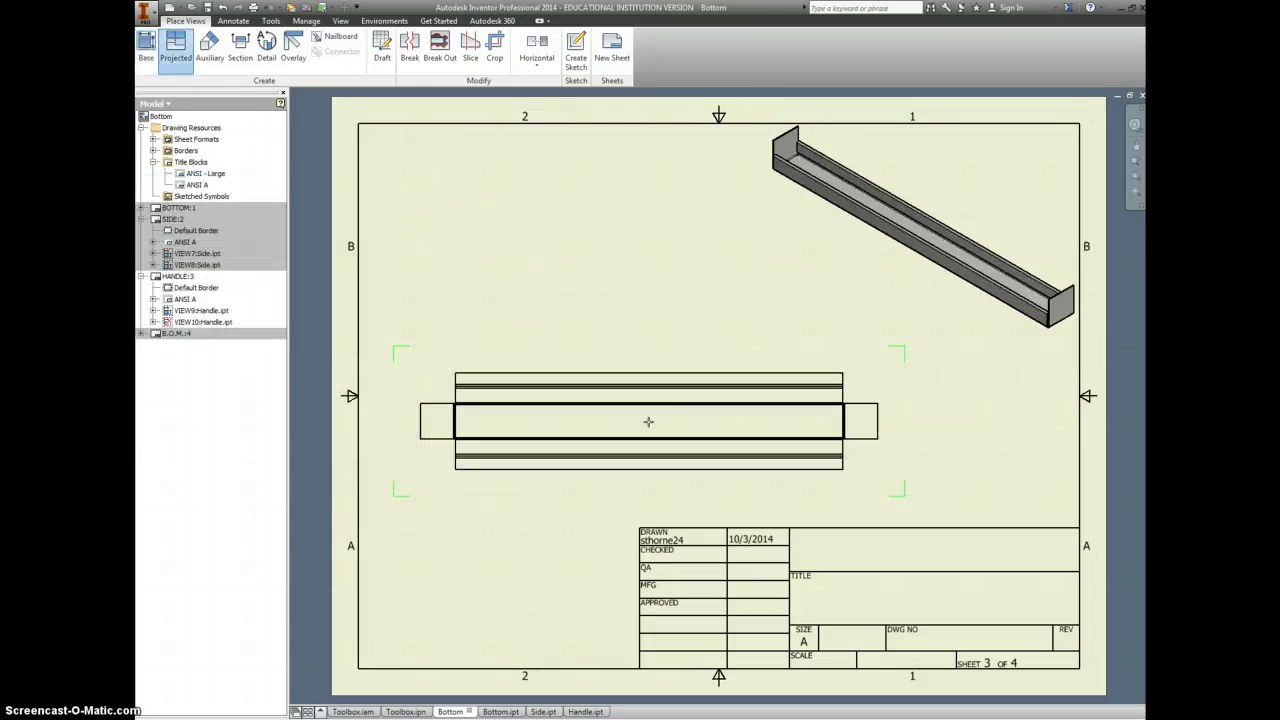
{"action": "right_click", "coordinate": [626, 327]}
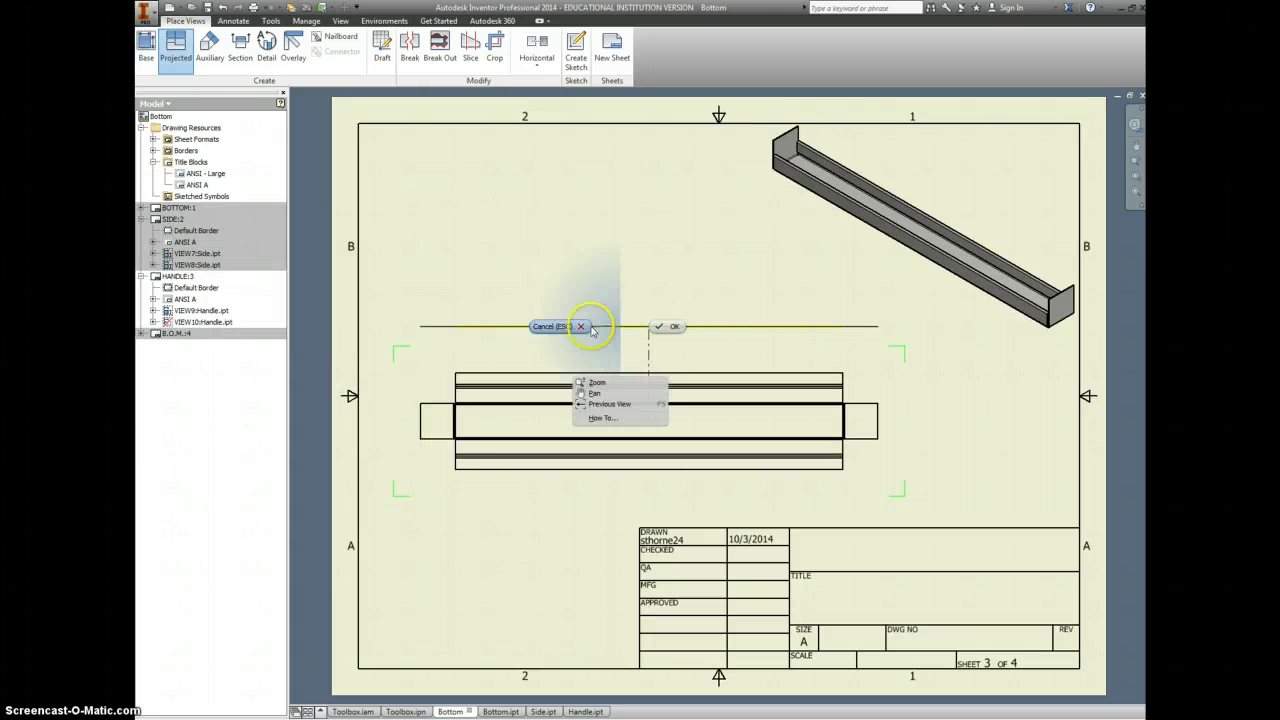
{"action": "left_click", "coordinate": [668, 328]}
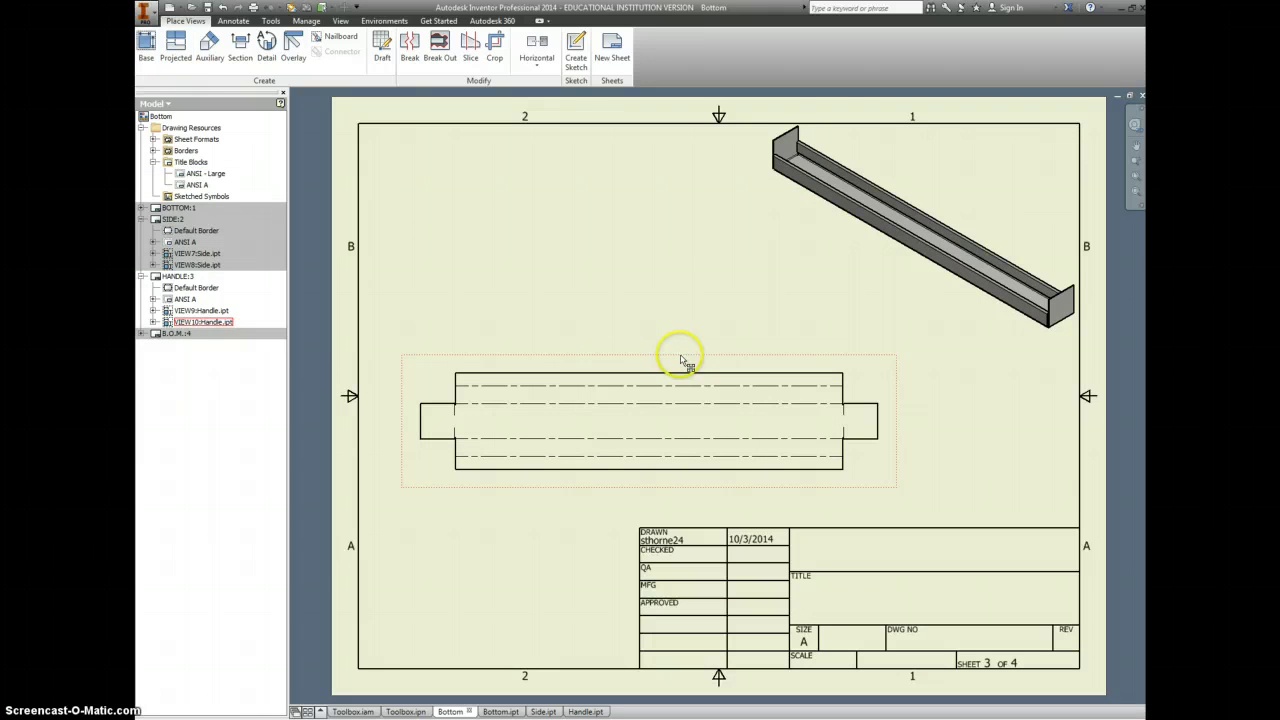
Dimension the flat pattern's overall length between the outer edges of its two end tabs, above the view.
{"action": "left_click", "coordinate": [422, 422]}
{"action": "left_click", "coordinate": [878, 420]}
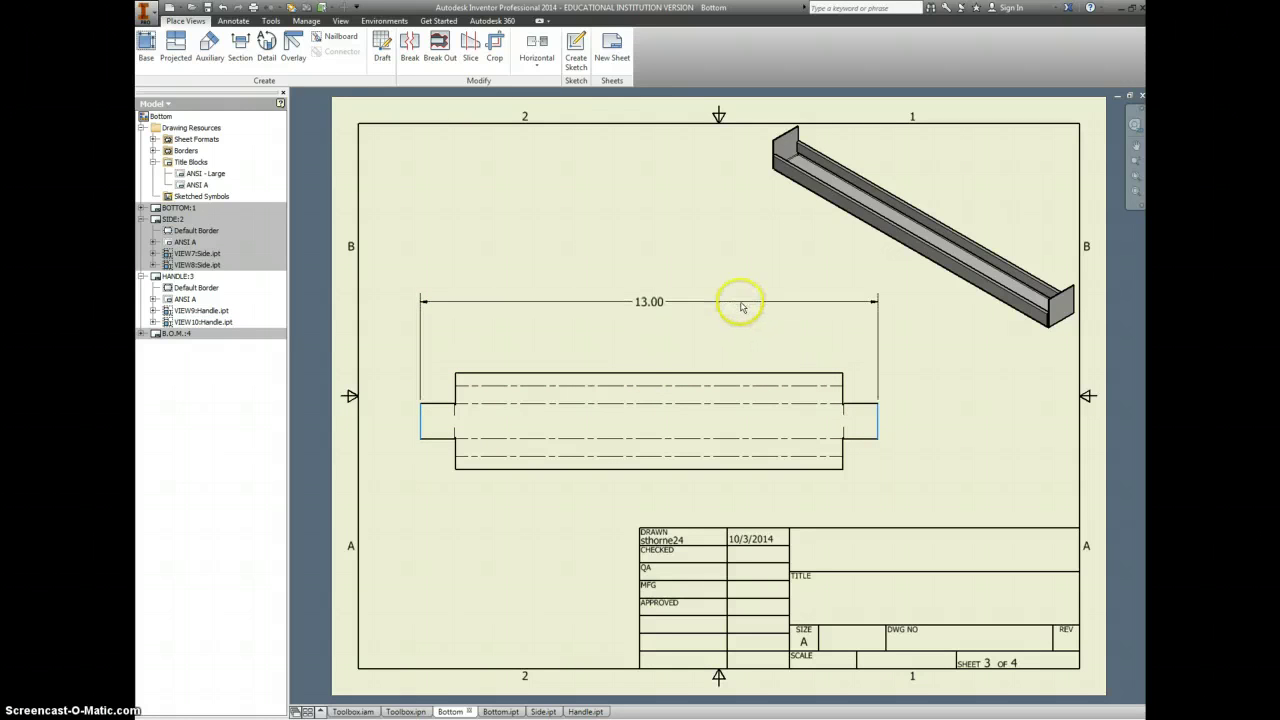
{"action": "left_click", "coordinate": [737, 300]}
{"action": "left_click", "coordinate": [815, 350]}
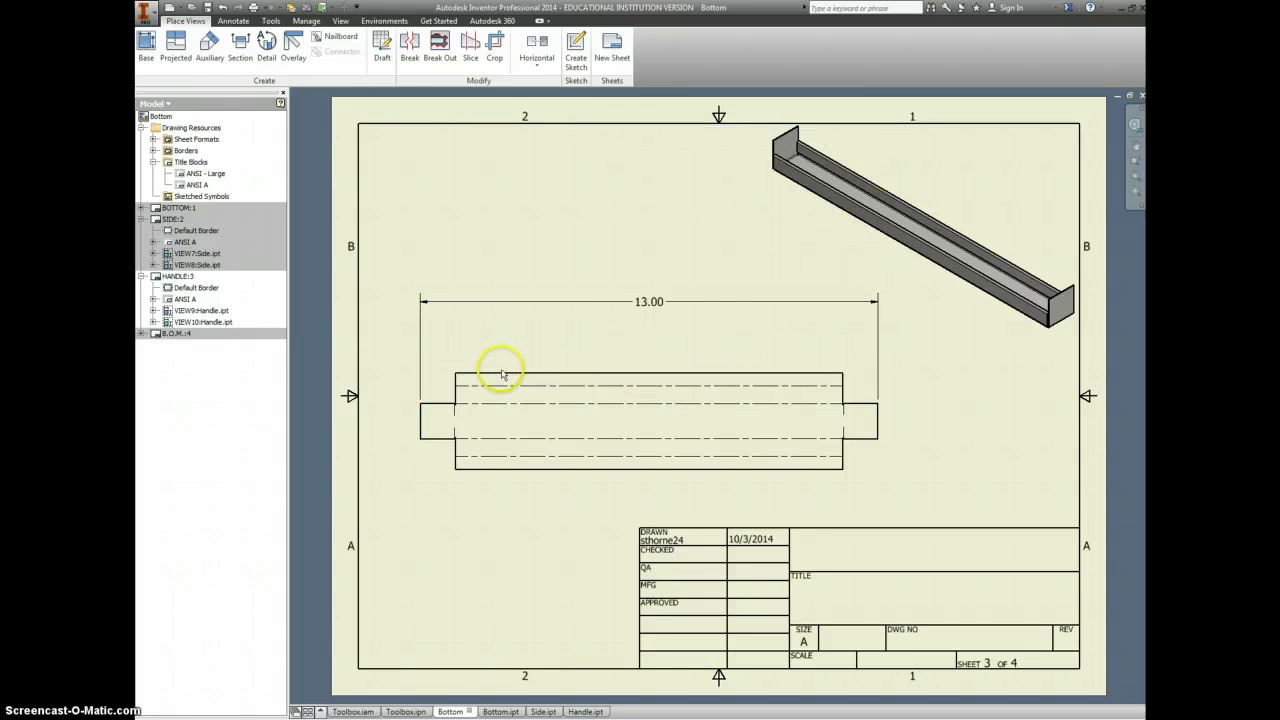
Above the flat pattern, dimension the left tab's length and the distance from the left tab's outer edge to the body's right edge.
{"action": "left_click", "coordinate": [421, 412]}
{"action": "left_click", "coordinate": [455, 385]}
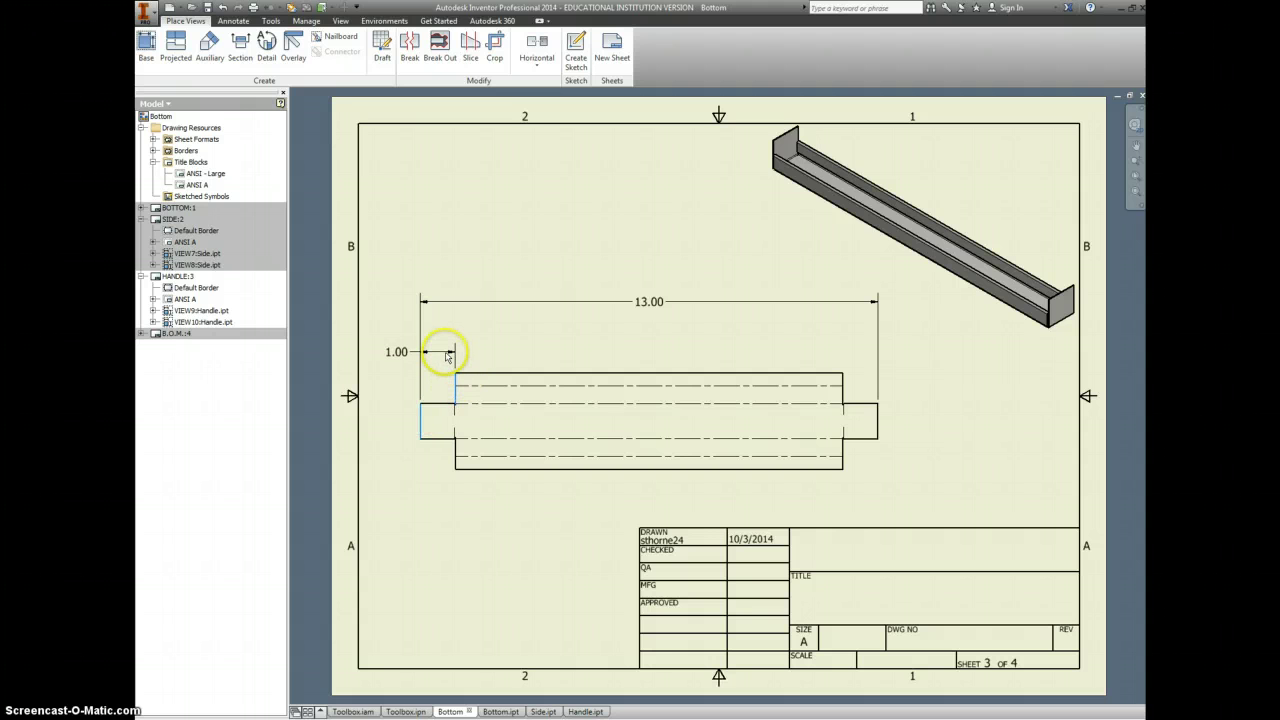
{"action": "left_click", "coordinate": [449, 353]}
{"action": "left_click", "coordinate": [815, 349]}
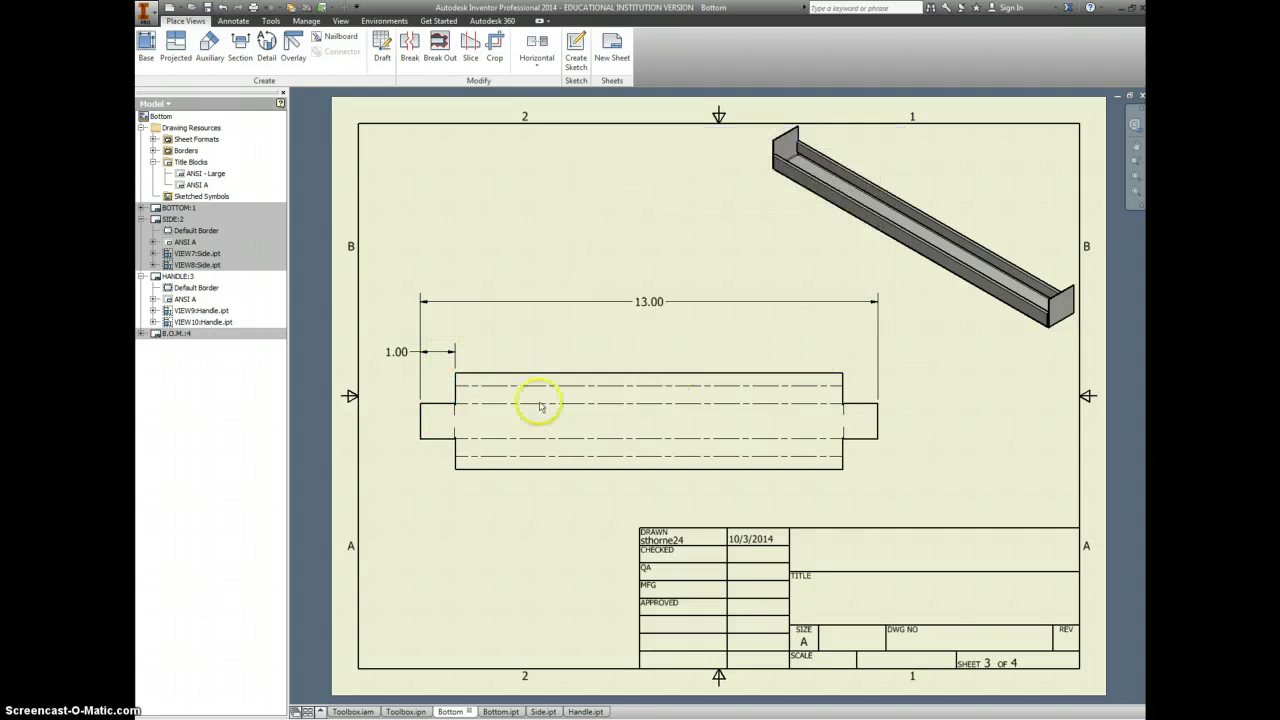
{"action": "left_click", "coordinate": [421, 420]}
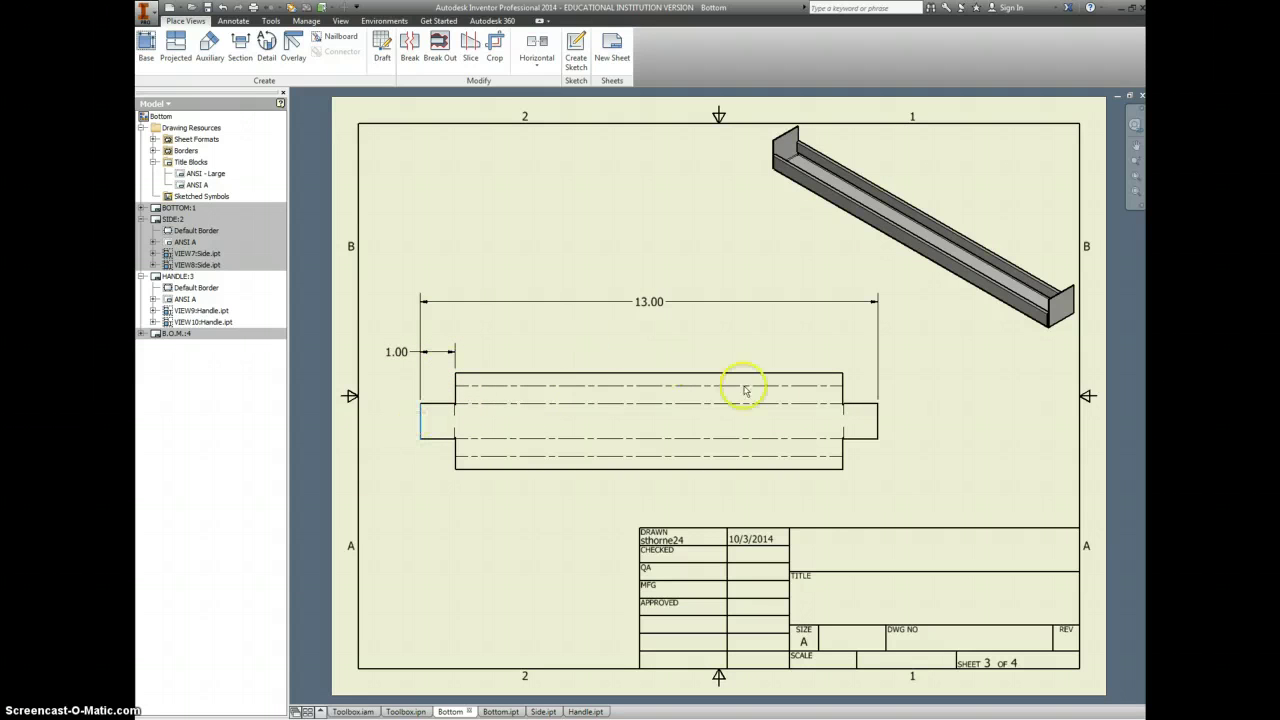
{"action": "left_click", "coordinate": [841, 381]}
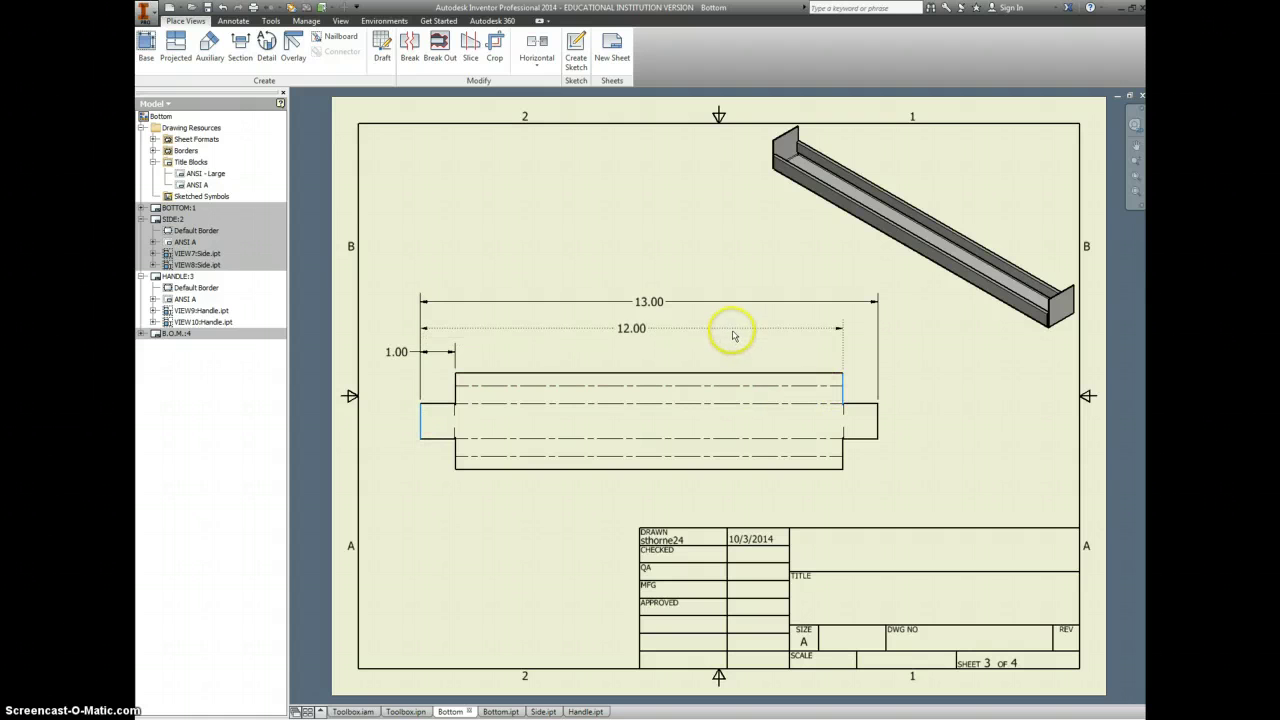
{"action": "left_click", "coordinate": [733, 331]}
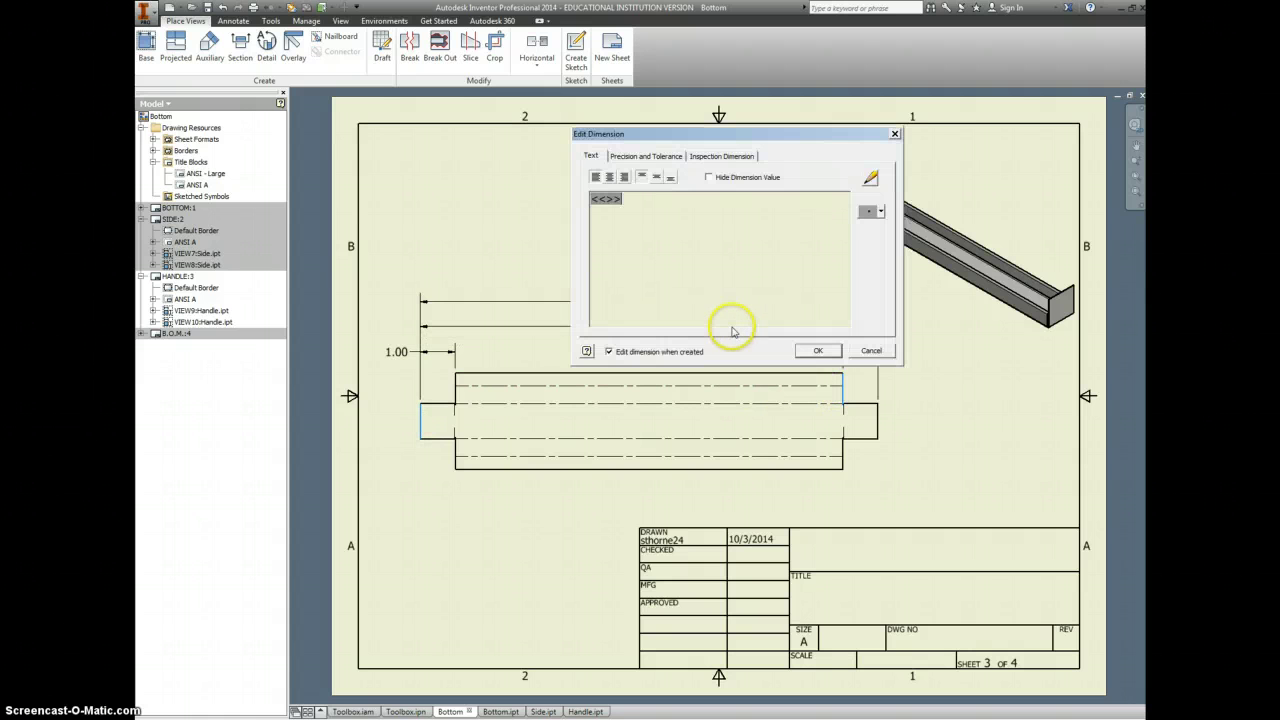
{"action": "left_click", "coordinate": [816, 350]}
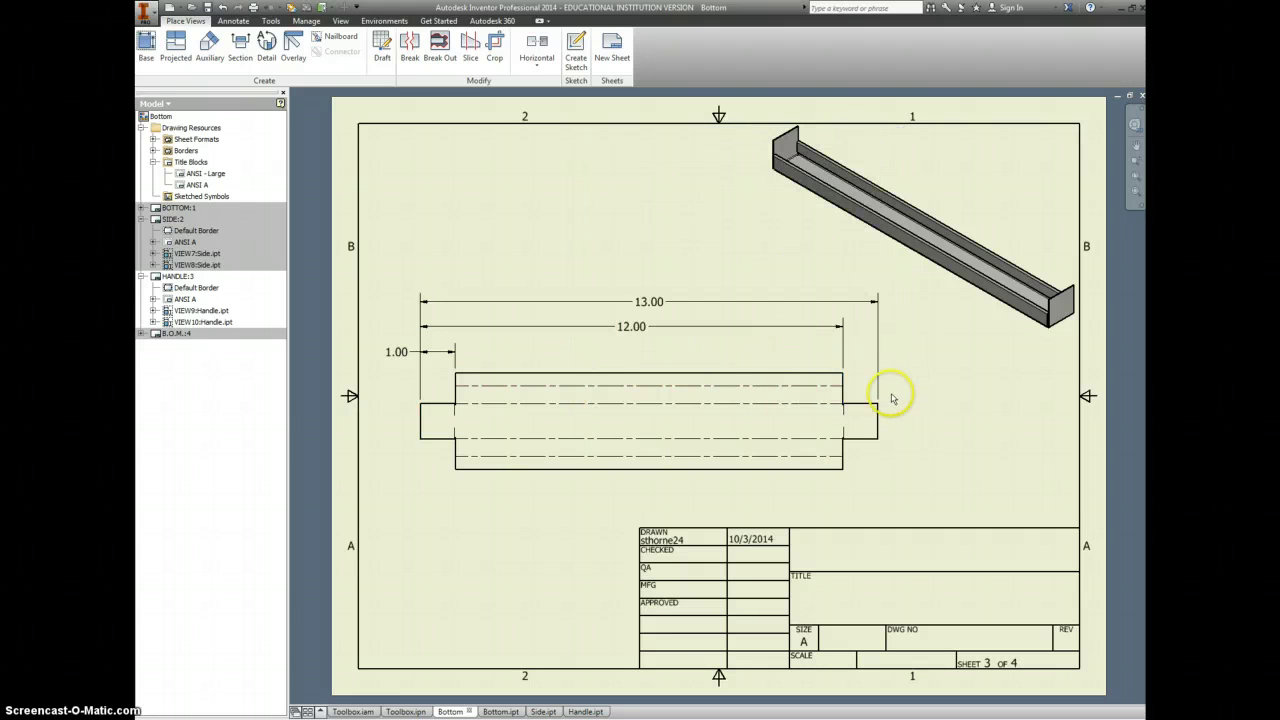
Dimension the vertical offset from the body's top edge to the right tab's top edge, appending 5 to the dimension text.
{"action": "left_click", "coordinate": [836, 376]}
{"action": "left_click", "coordinate": [860, 403]}
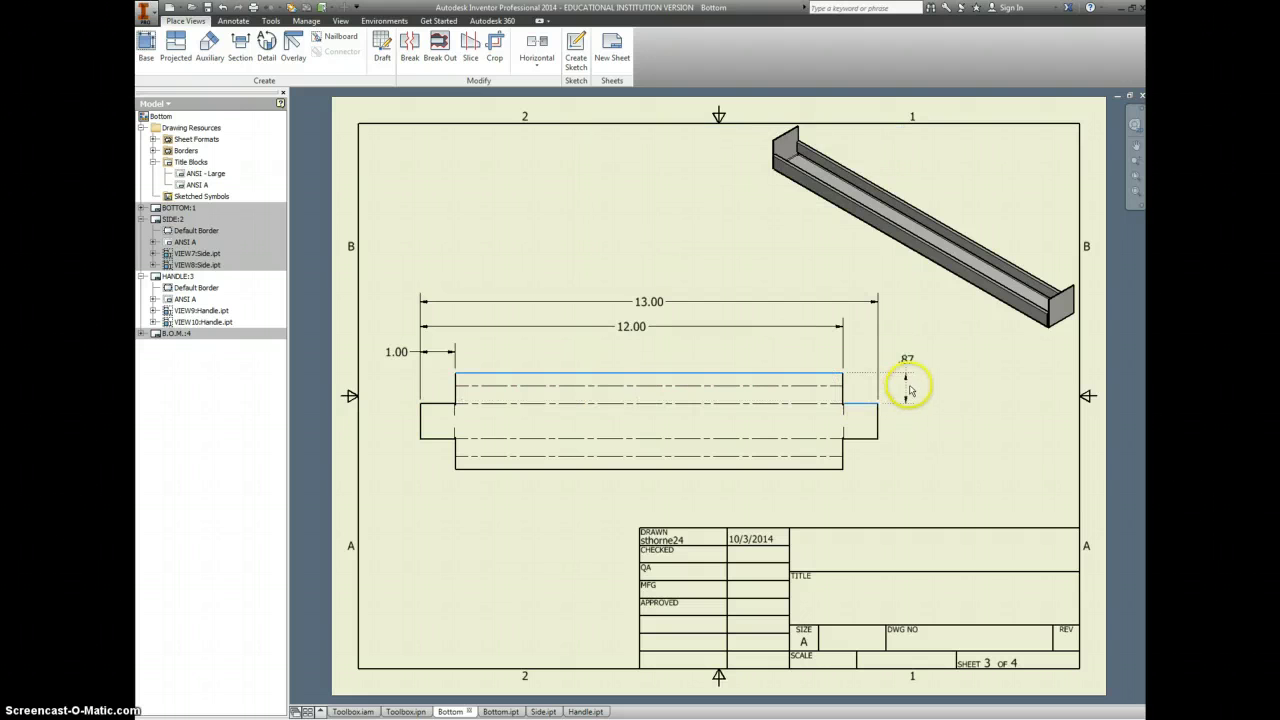
{"action": "left_click", "coordinate": [916, 366]}
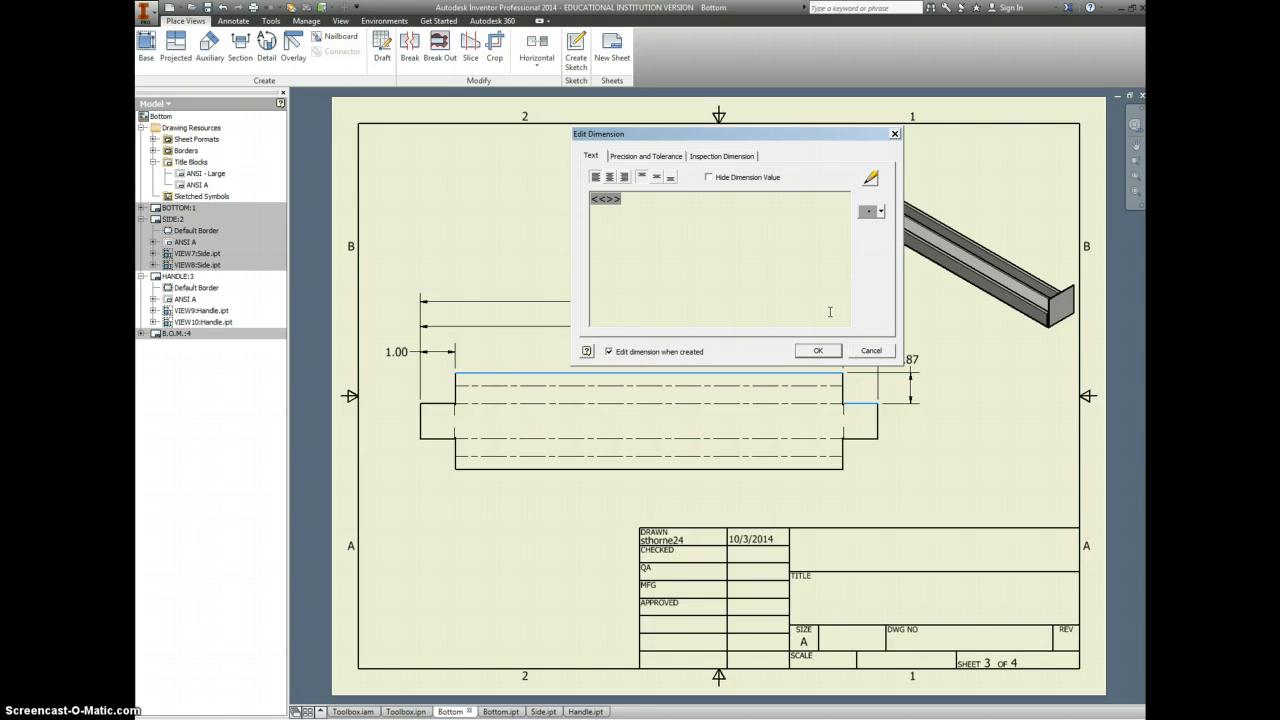
{"action": "type", "text": "5"}
{"action": "left_click", "coordinate": [817, 350]}
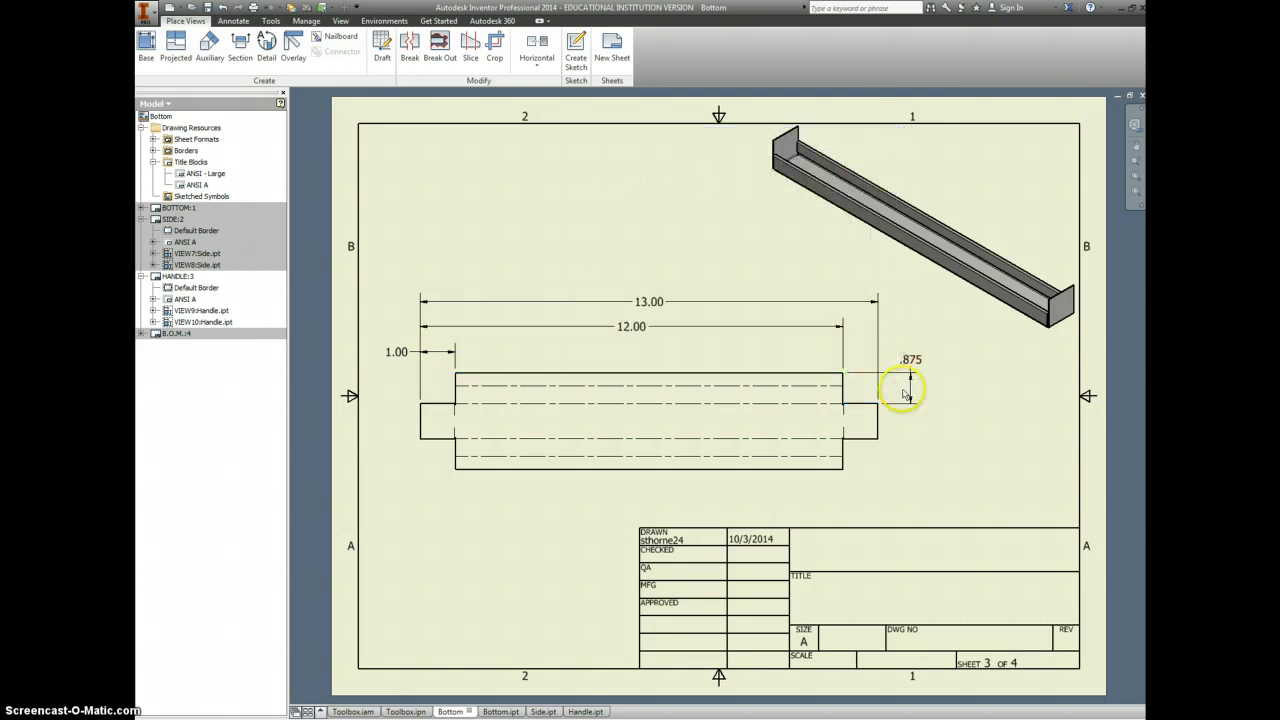
Set the right-hand offset dimension's primary unit precision to 3.123 and remove the appended 5 from its text.
{"action": "scroll", "coordinate": [900, 394], "scroll_direction": "down", "scroll_amount": 5}
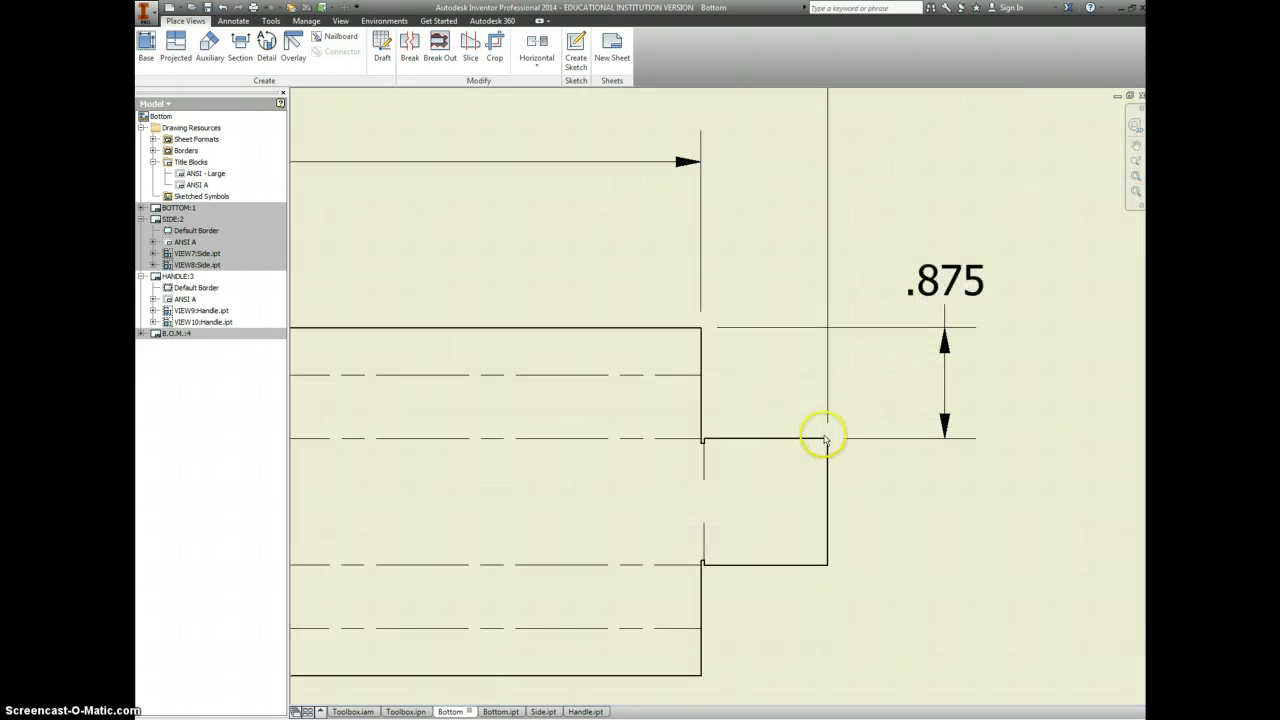
{"action": "double_click", "coordinate": [950, 285]}
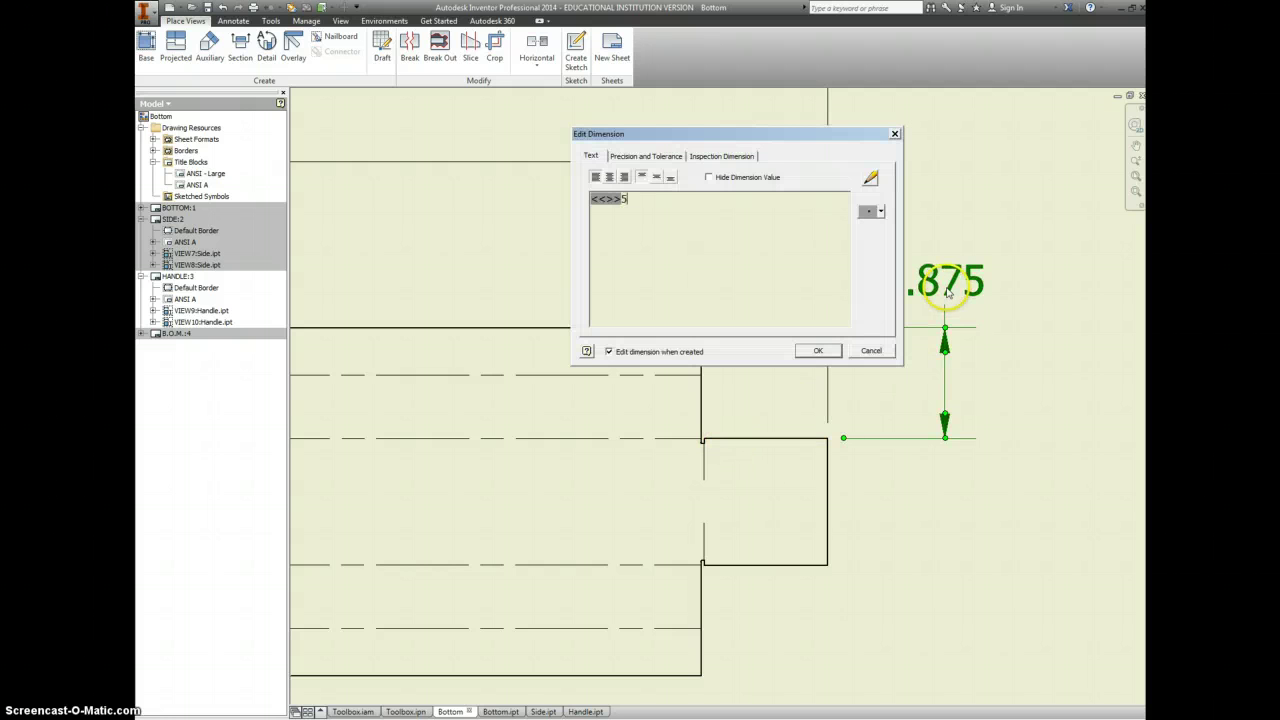
{"action": "left_click", "coordinate": [650, 157]}
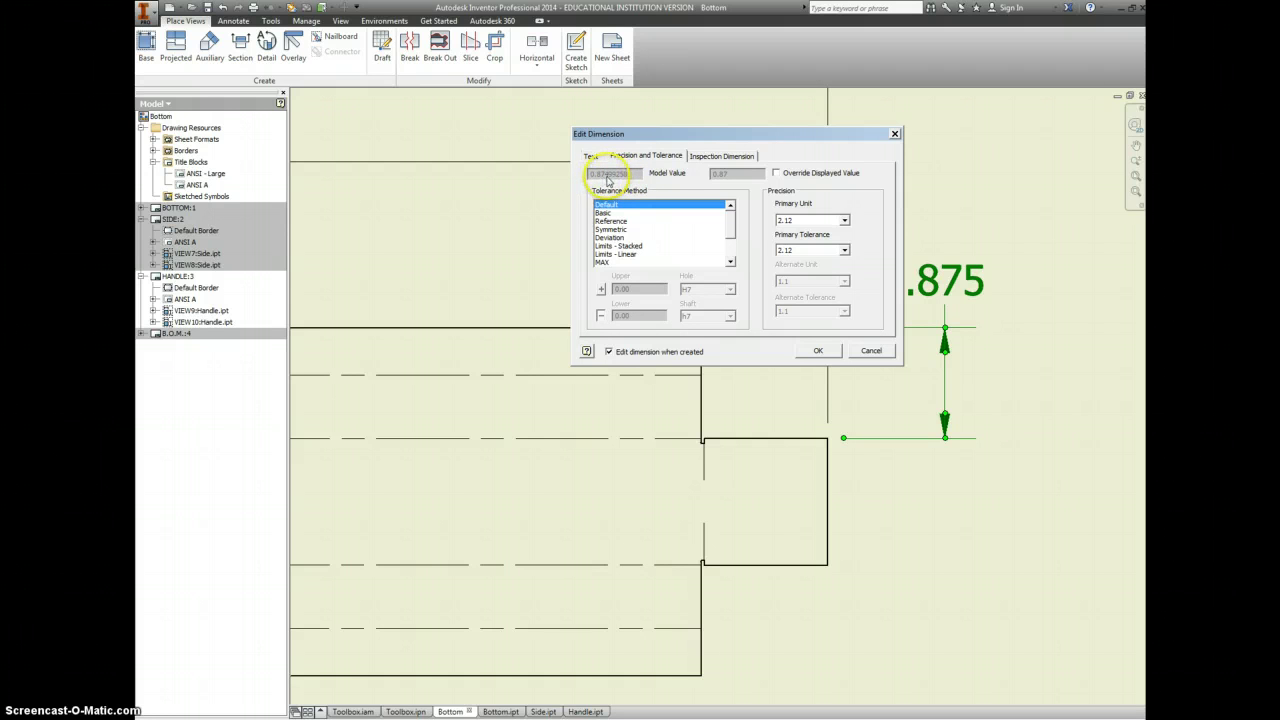
{"action": "left_click", "coordinate": [840, 220]}
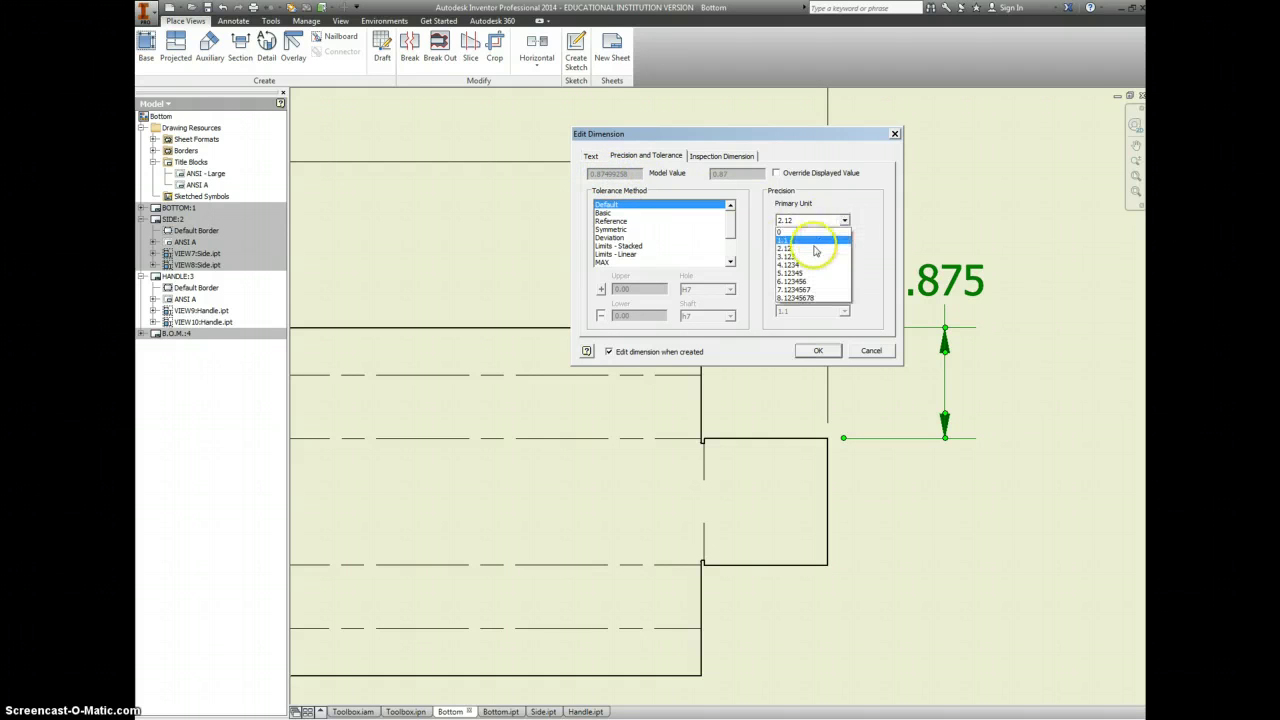
{"action": "left_click", "coordinate": [815, 264]}
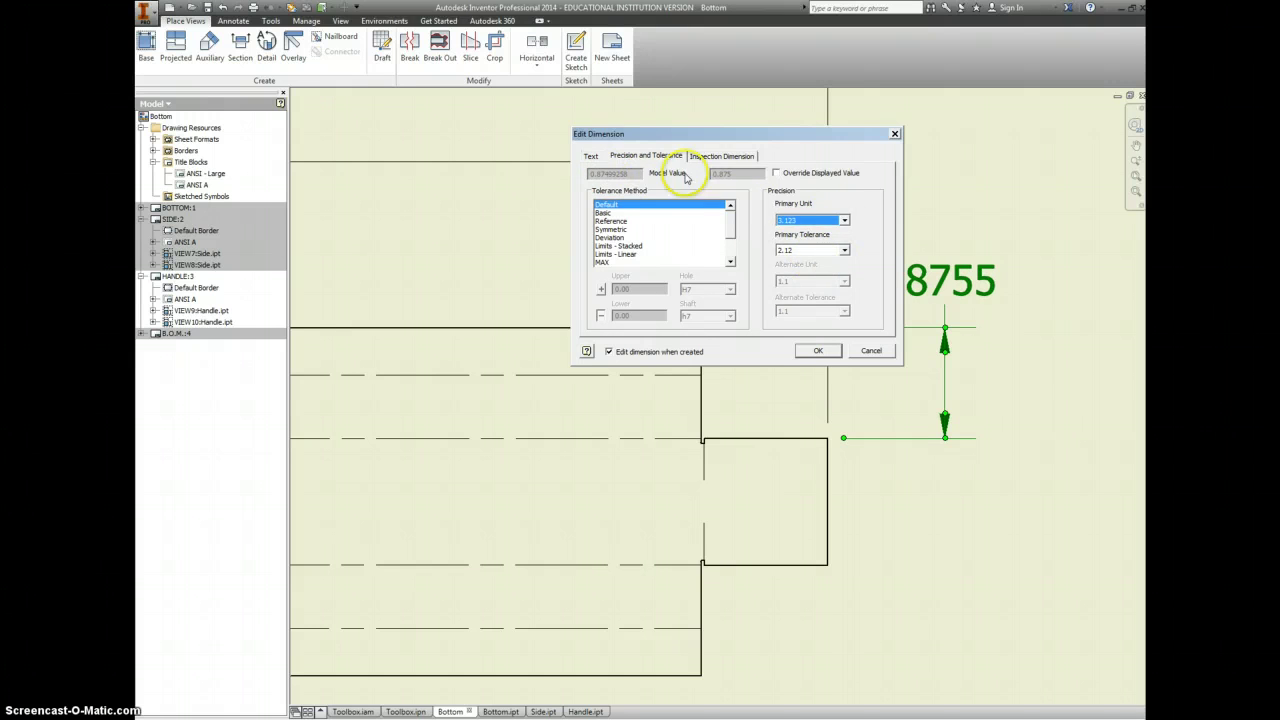
{"action": "left_click", "coordinate": [590, 156]}
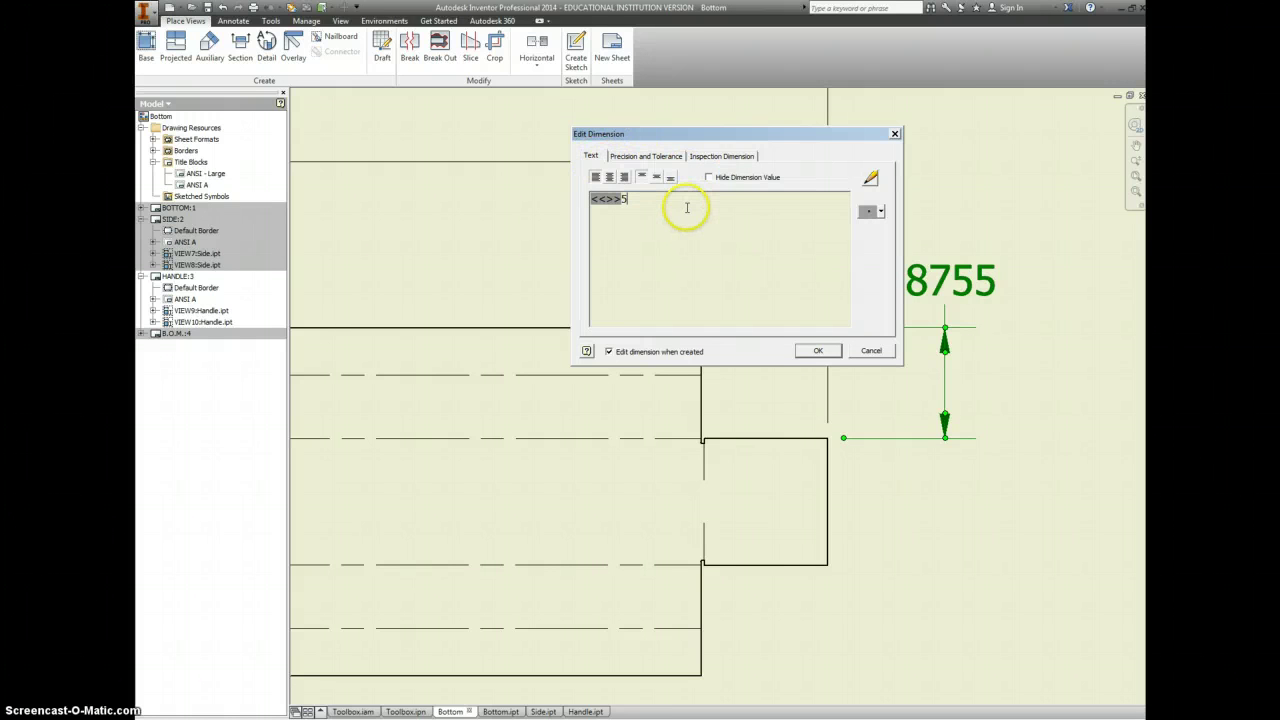
{"action": "key", "text": "BackSpace"}
{"action": "left_click", "coordinate": [818, 350]}
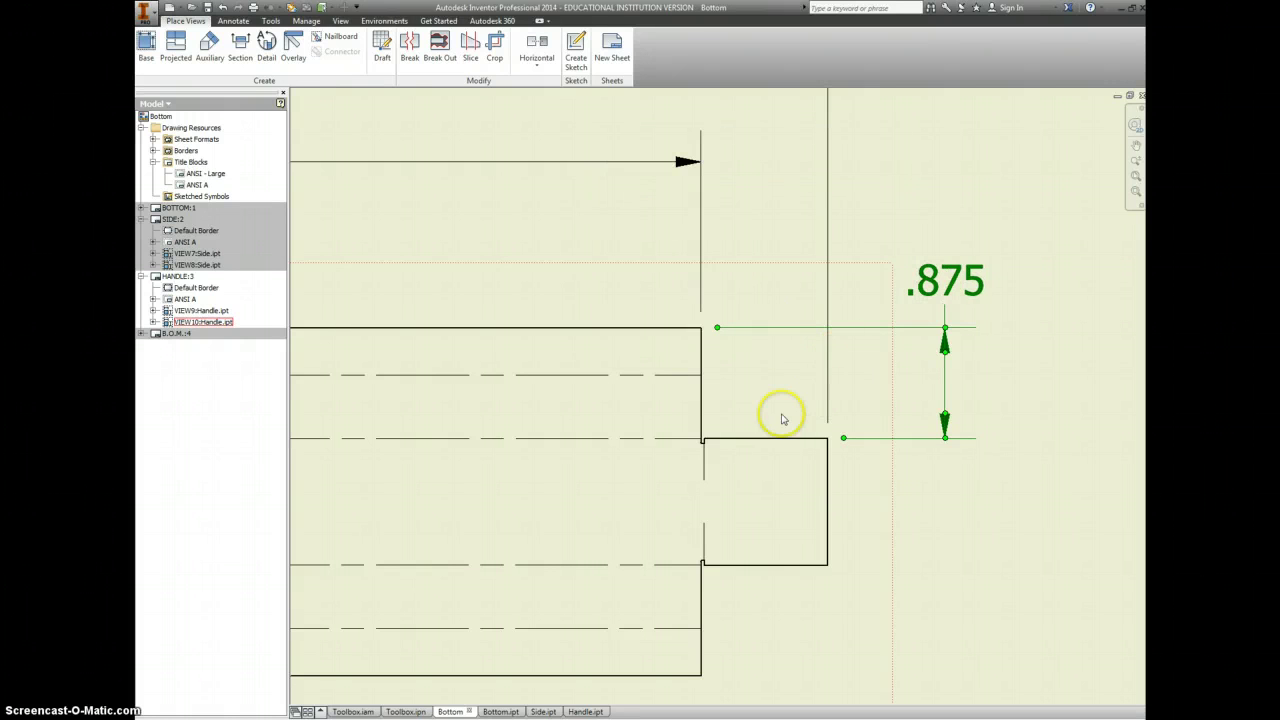
Dimension the right tab's height, aligning it beneath the vertical offset dimension.
{"action": "scroll", "coordinate": [818, 430], "scroll_direction": "down", "scroll_amount": 4}
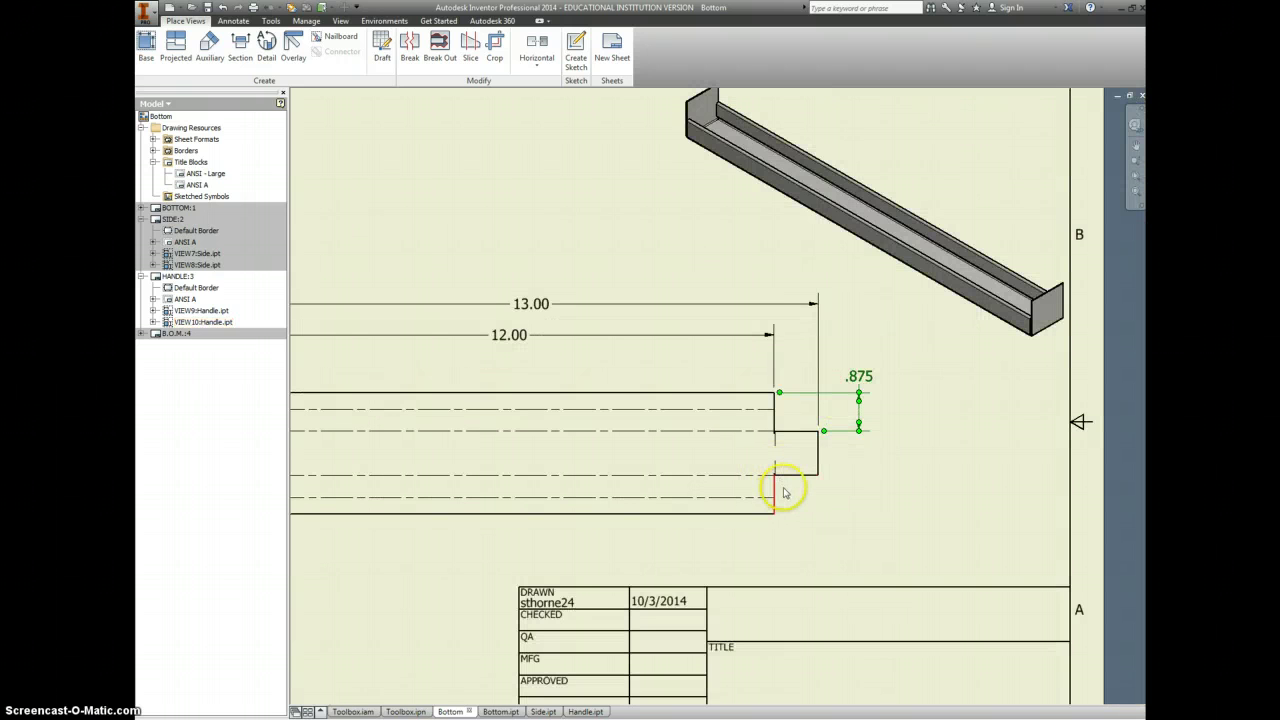
{"action": "left_click", "coordinate": [857, 476]}
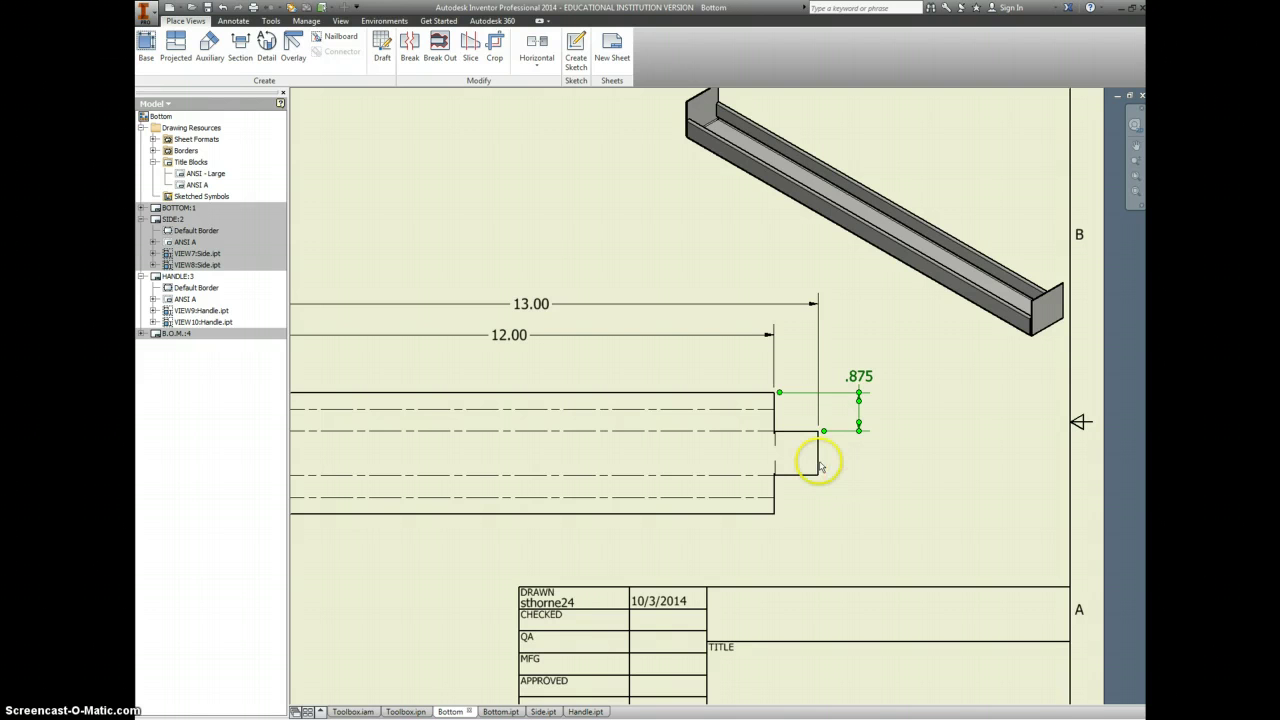
{"action": "left_click", "coordinate": [818, 453]}
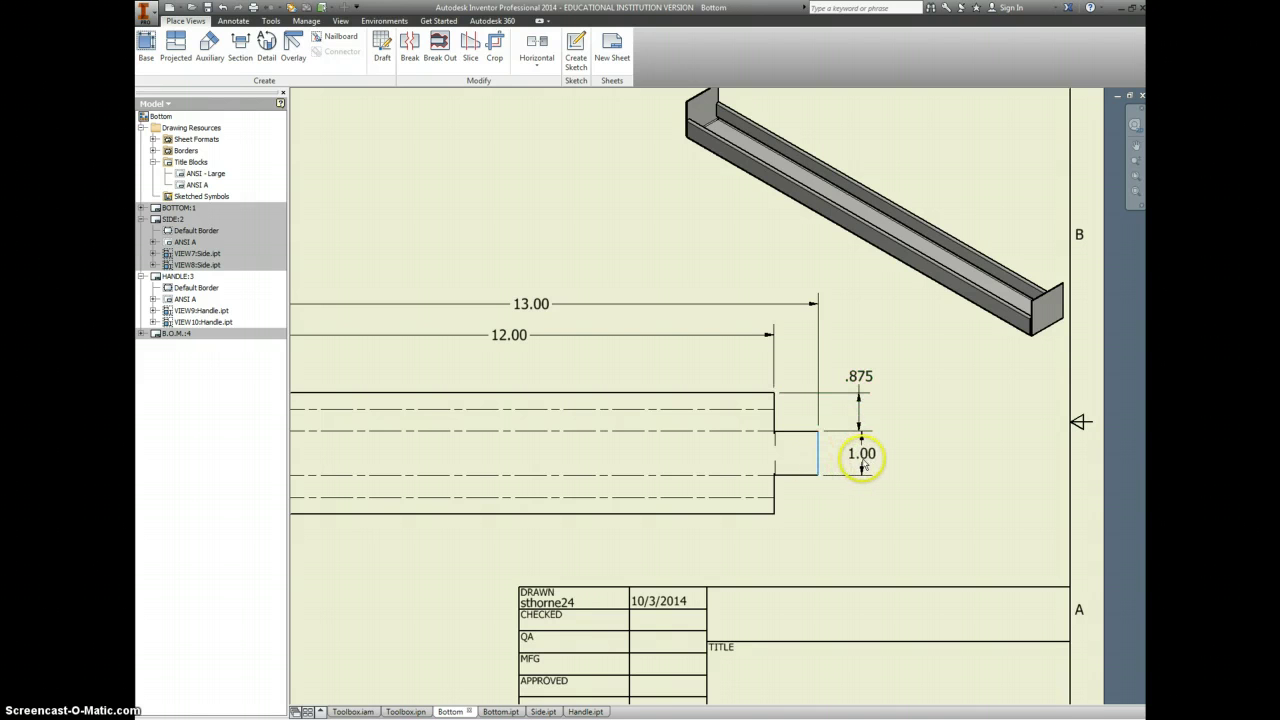
{"action": "left_click", "coordinate": [859, 465]}
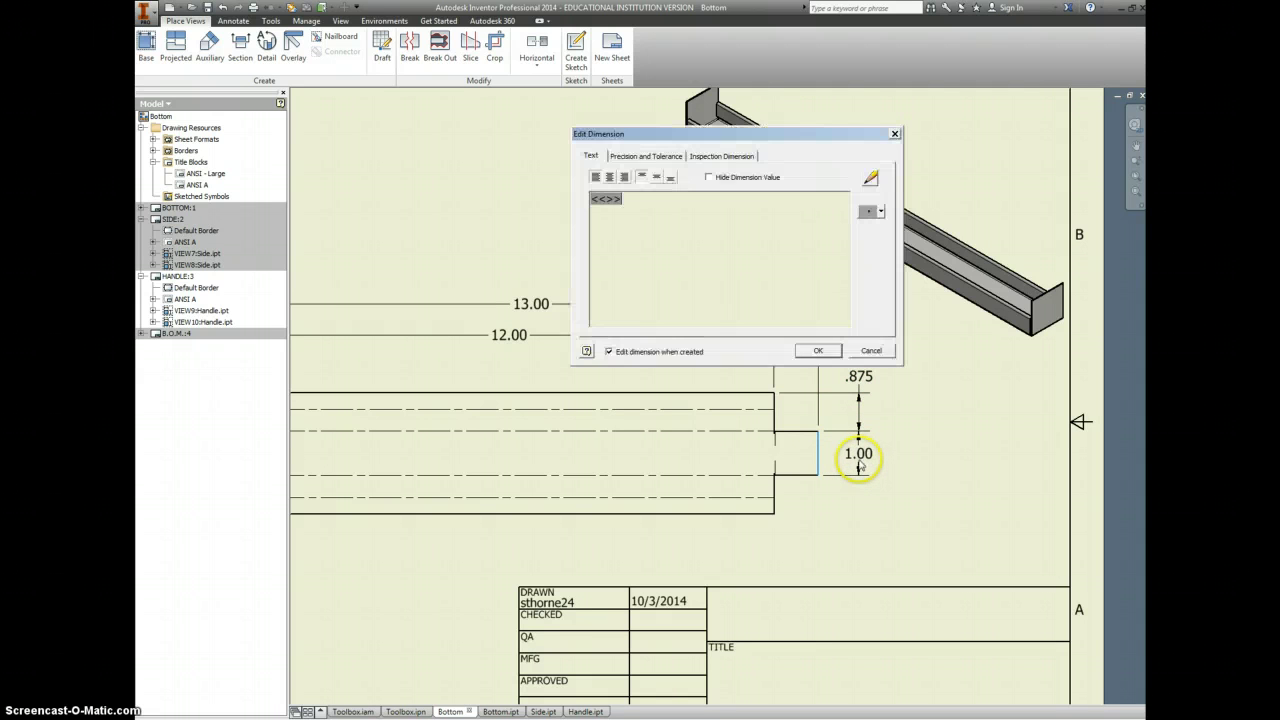
{"action": "left_click", "coordinate": [816, 347]}
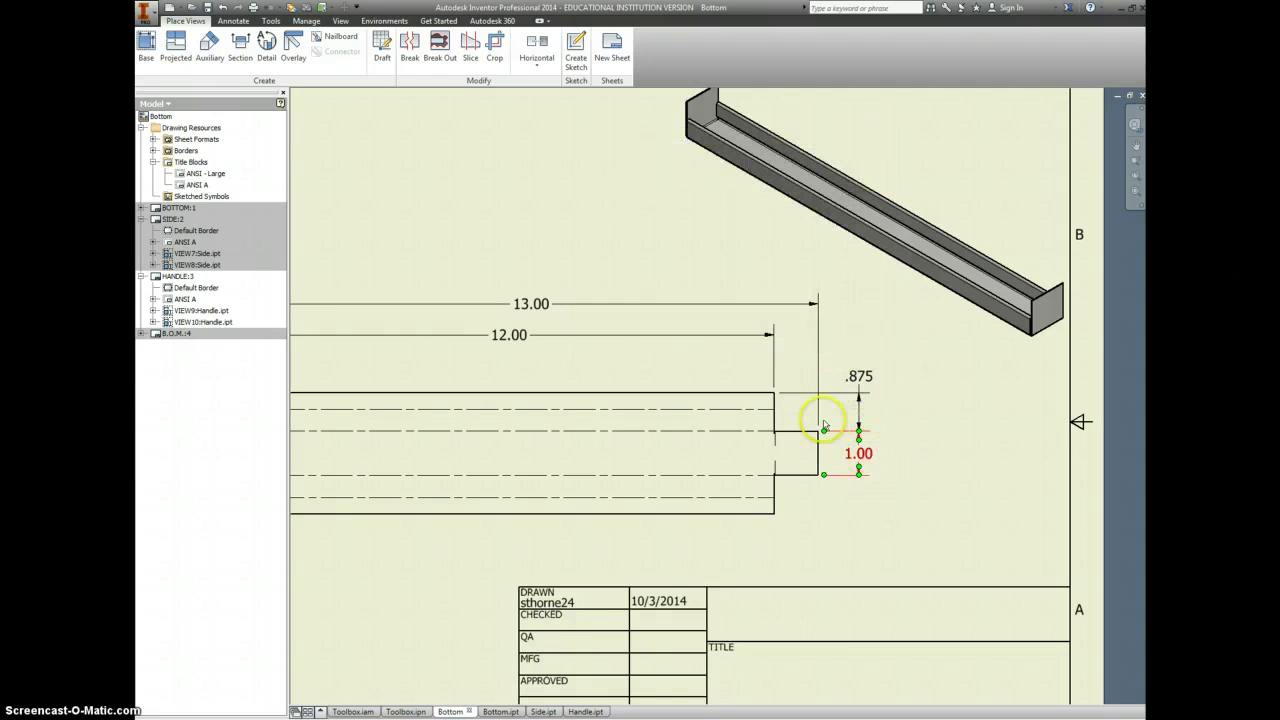
Dimension the overall height of the handle's flat pattern on the HANDLE sheet, outside the right tab's height dimension.
{"action": "key", "text": "Home"}
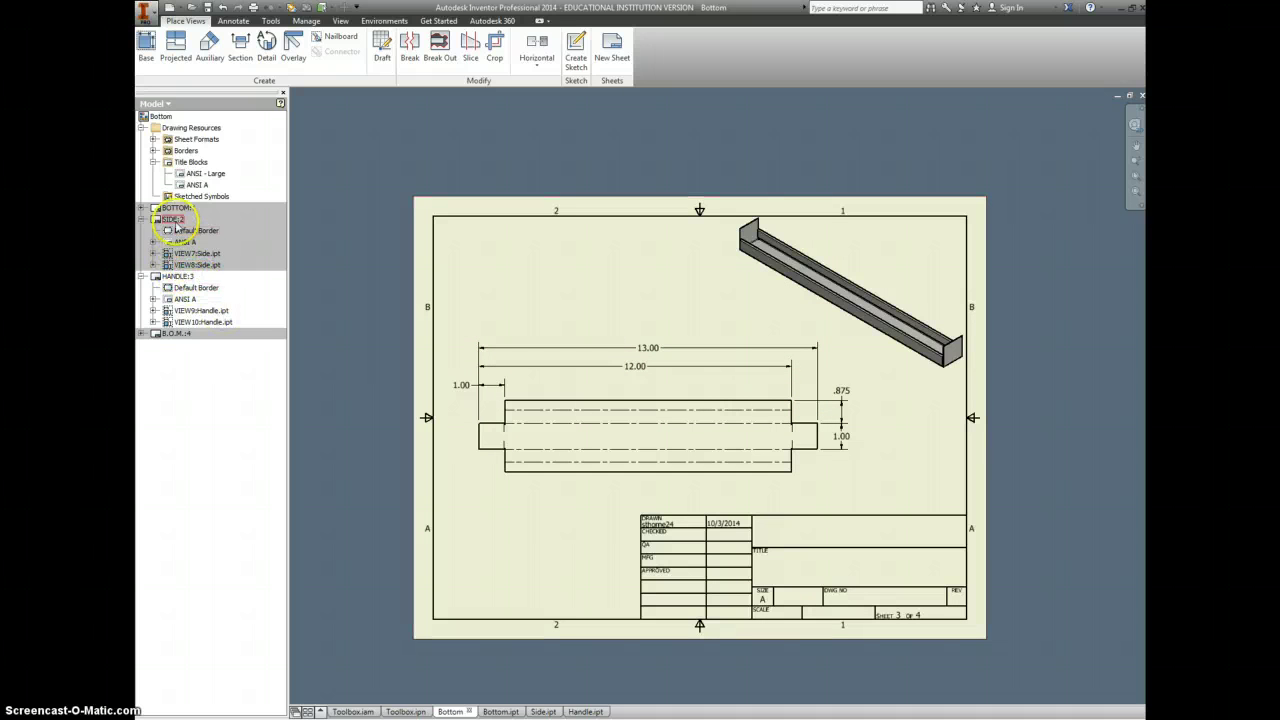
{"action": "double_click", "coordinate": [171, 219]}
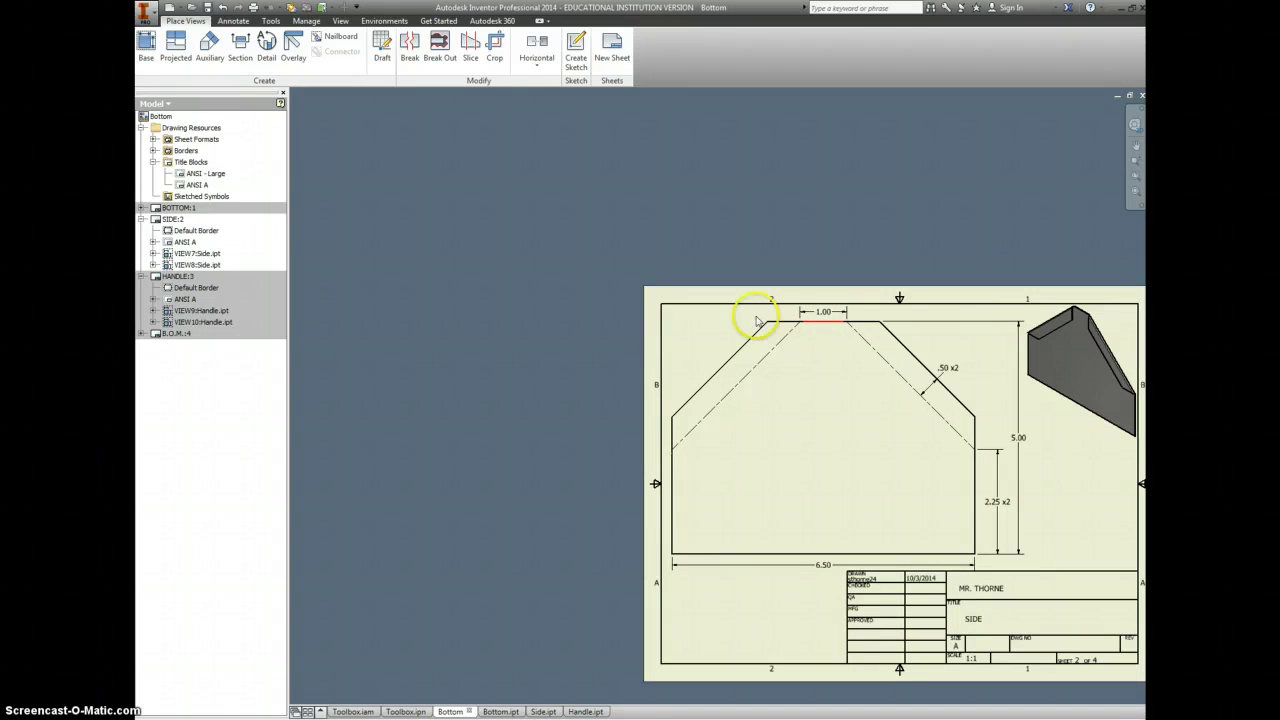
{"action": "double_click", "coordinate": [177, 276]}
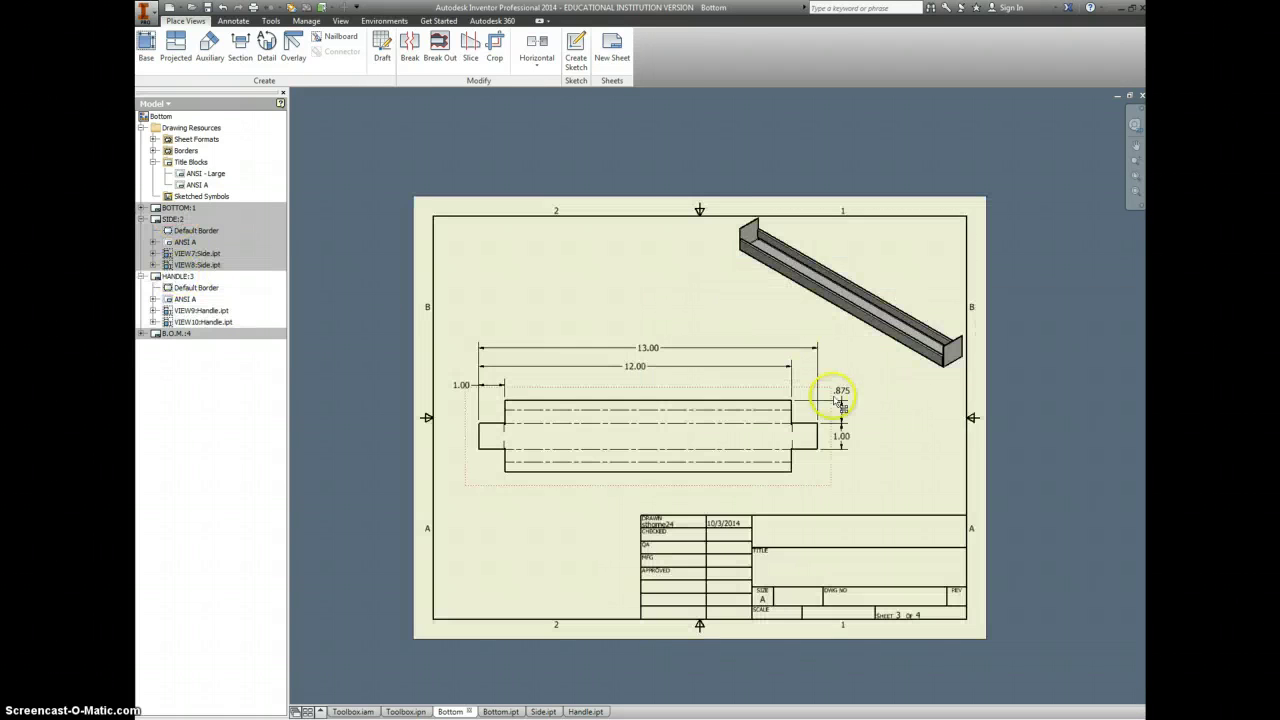
{"action": "scroll", "coordinate": [843, 438], "scroll_direction": "down", "scroll_amount": 3}
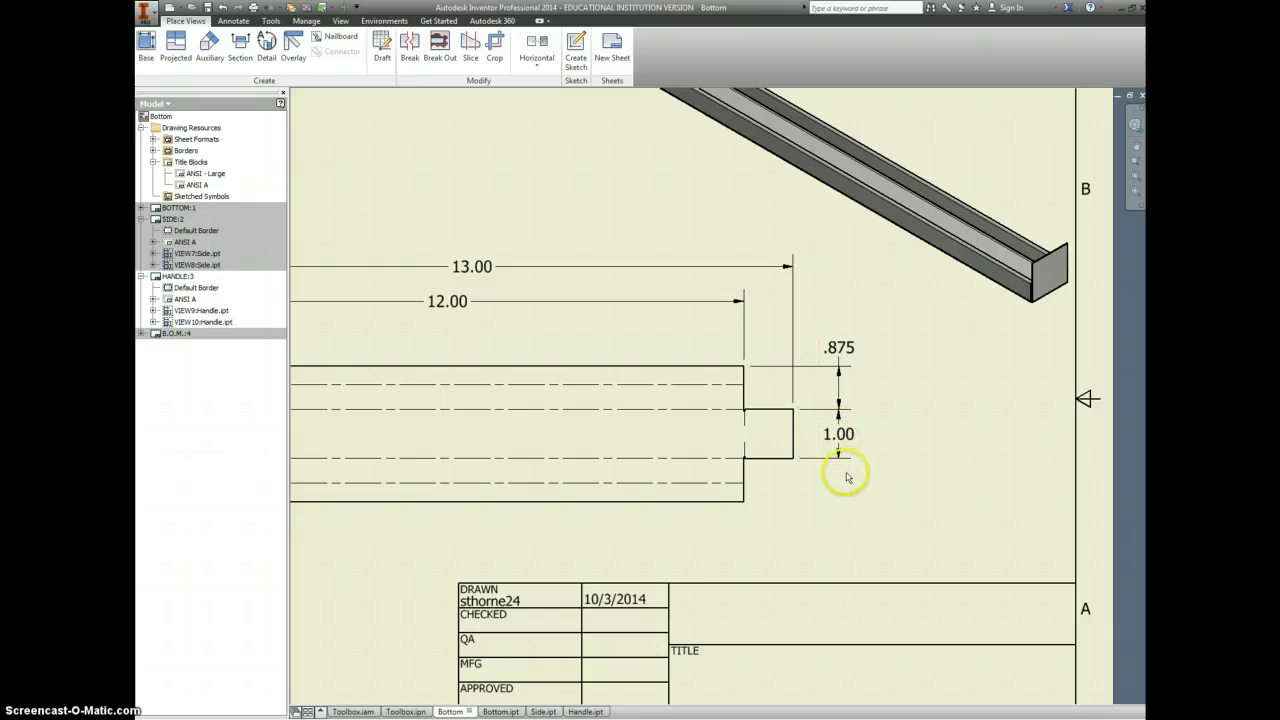
{"action": "scroll", "coordinate": [777, 486], "scroll_direction": "up", "scroll_amount": 3}
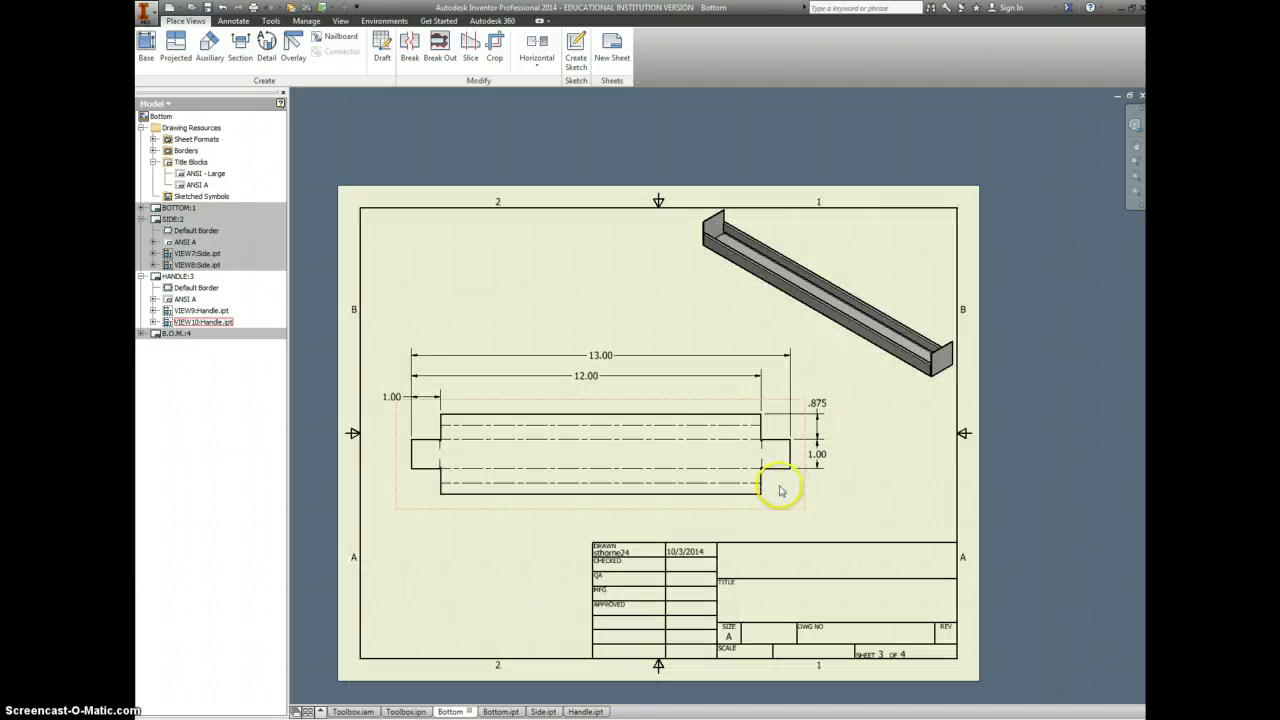
{"action": "left_click", "coordinate": [725, 416]}
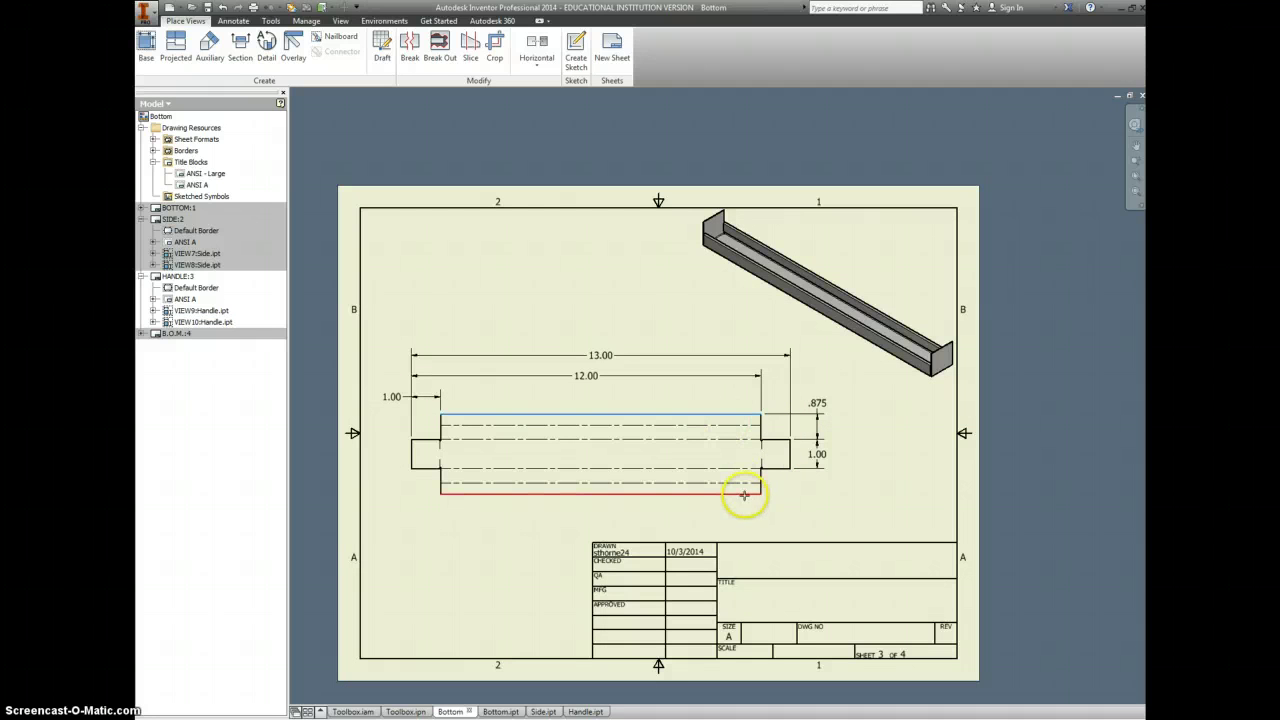
{"action": "left_click", "coordinate": [743, 492]}
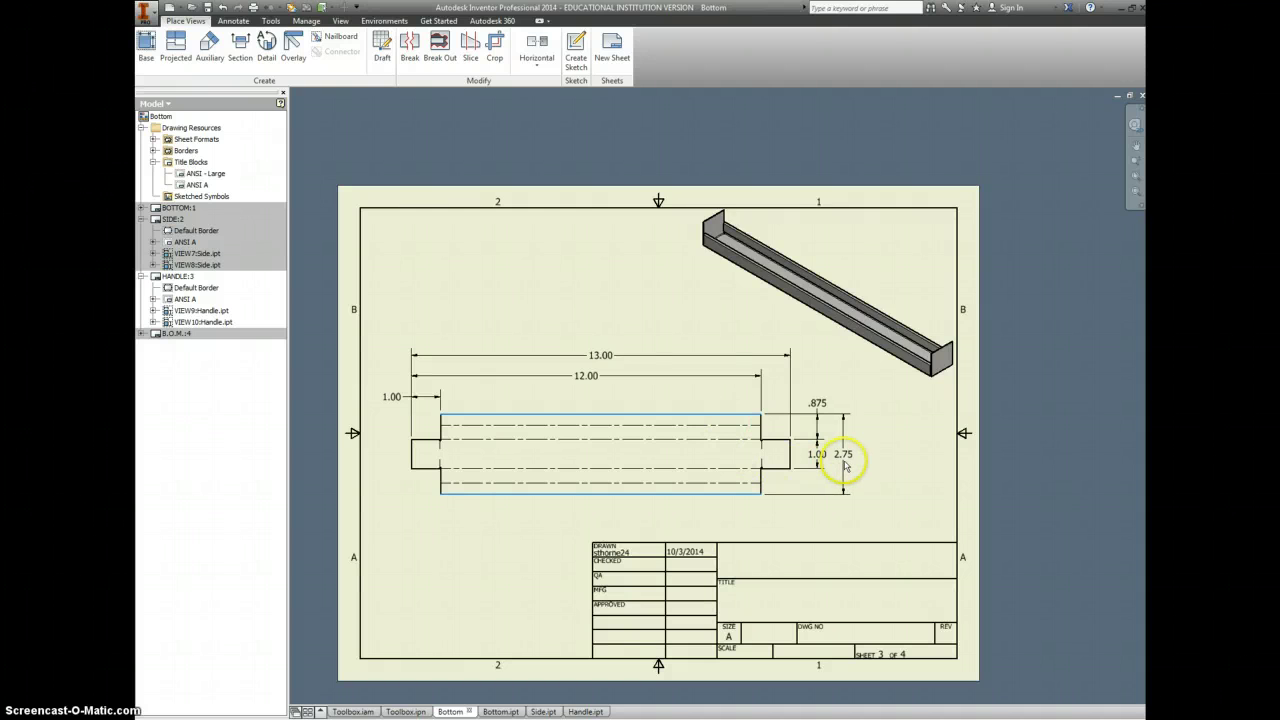
{"action": "left_click", "coordinate": [845, 465]}
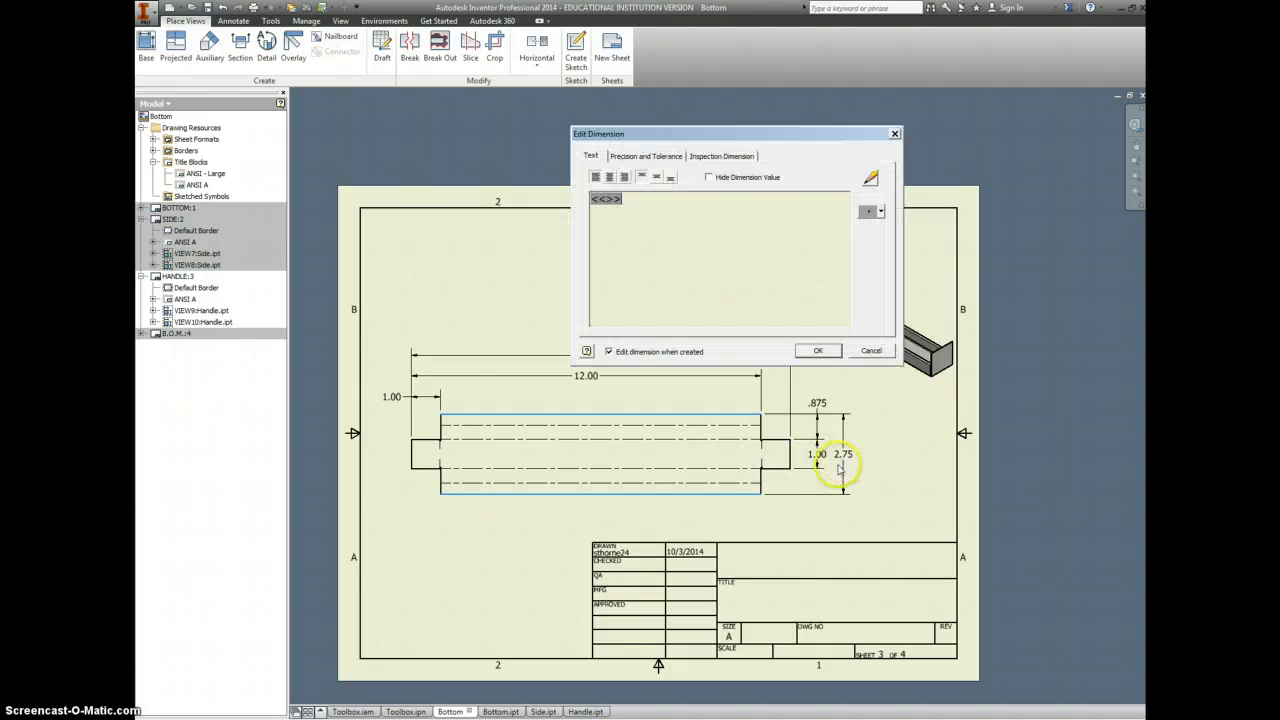
{"action": "left_click", "coordinate": [818, 351]}
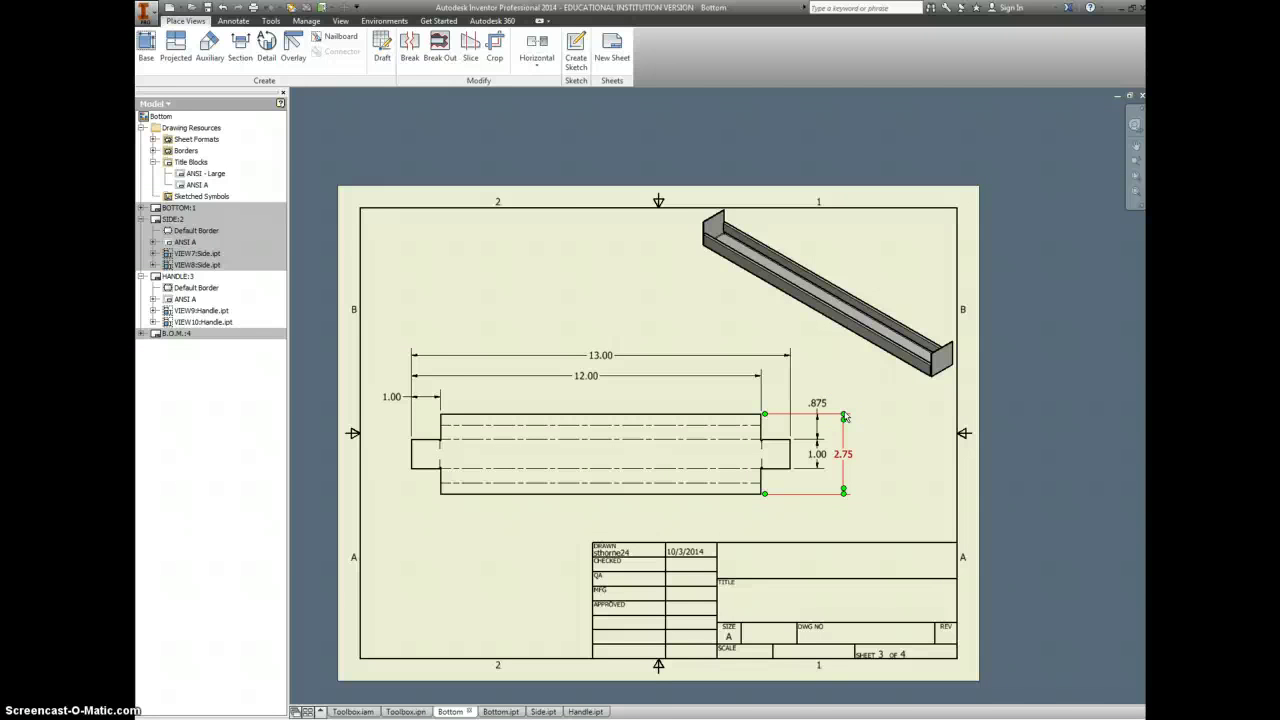
Add a text note with the teacher's name in the blank field above TITLE in the HANDLE sheet's title block.
{"action": "key", "text": "t"}
{"action": "left_click", "coordinate": [734, 562]}
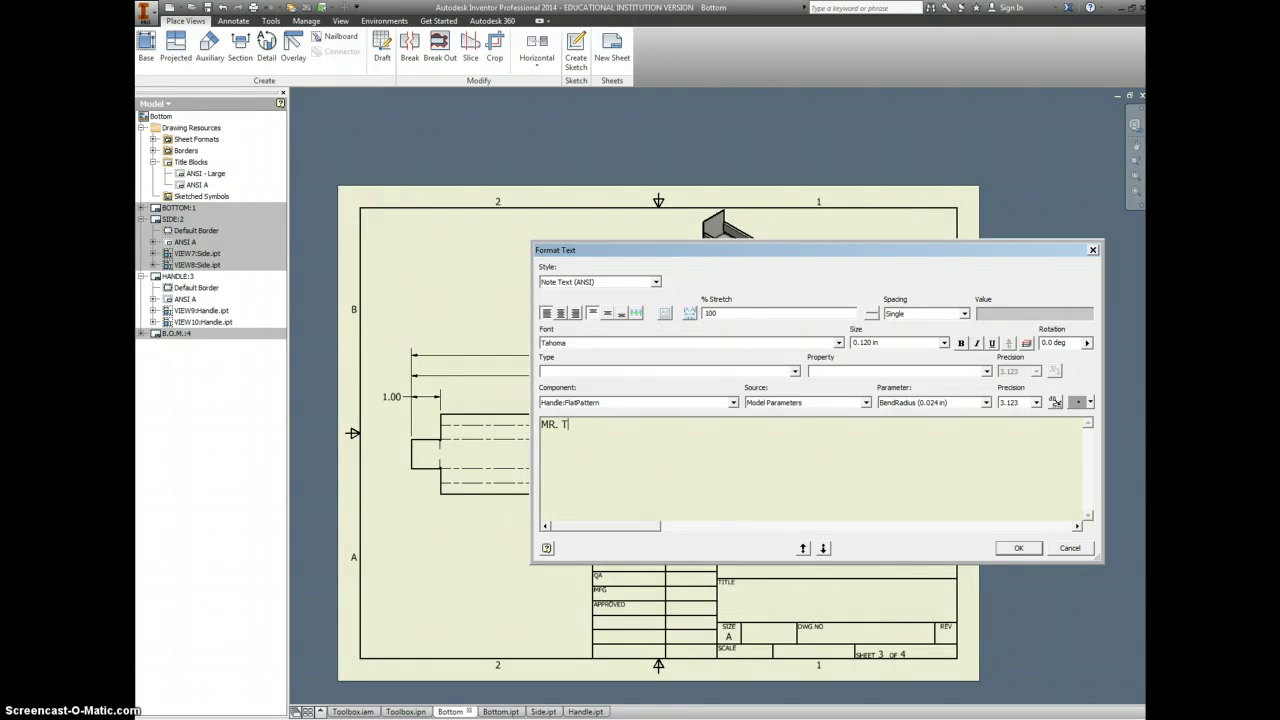
{"action": "type", "text": "MR. THORNE"}
{"action": "left_click", "coordinate": [1018, 547]}
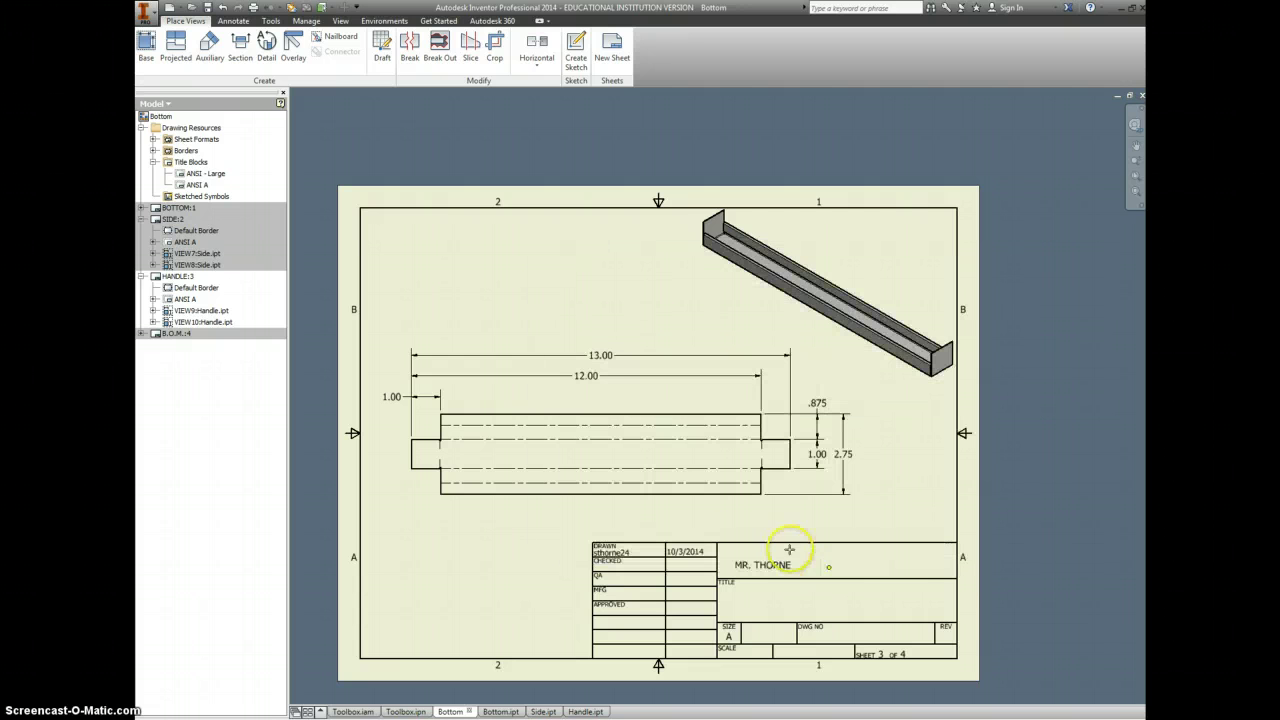
Add text notes to the HANDLE sheet's title block with HANDLE as the title and 1:2 as the scale.
{"action": "left_click", "coordinate": [735, 598]}
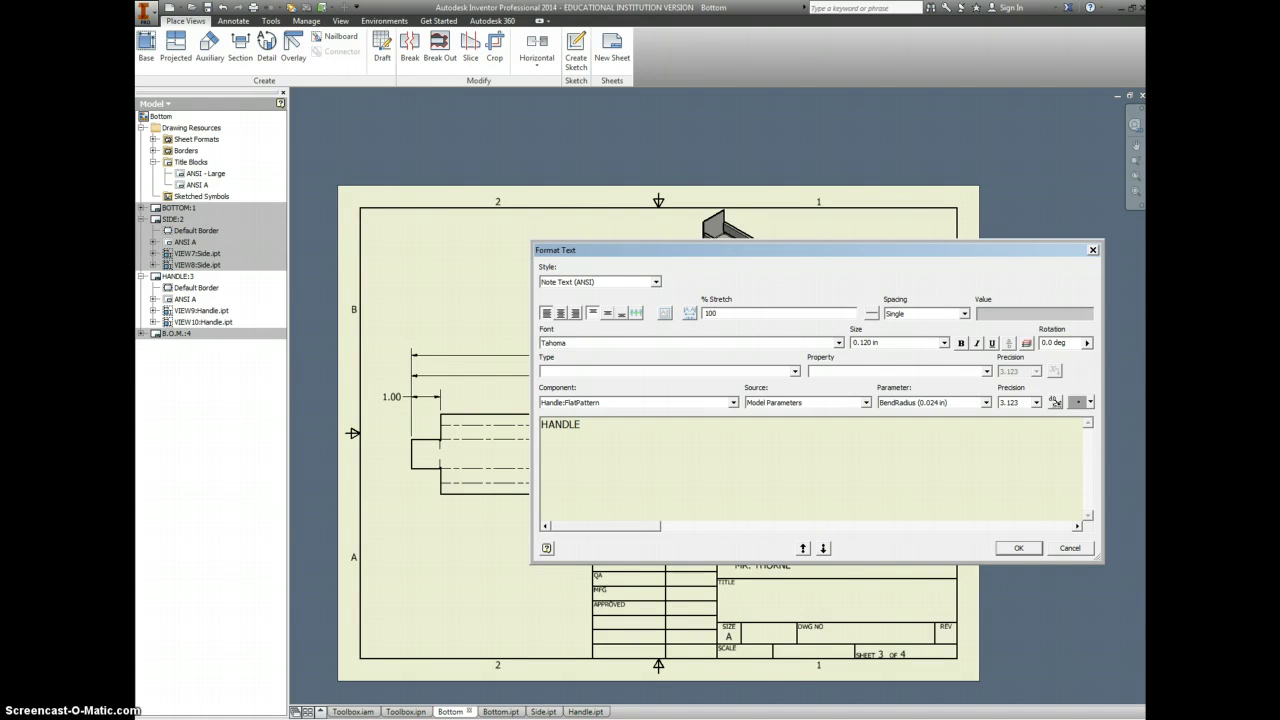
{"action": "left_click", "coordinate": [1017, 547]}
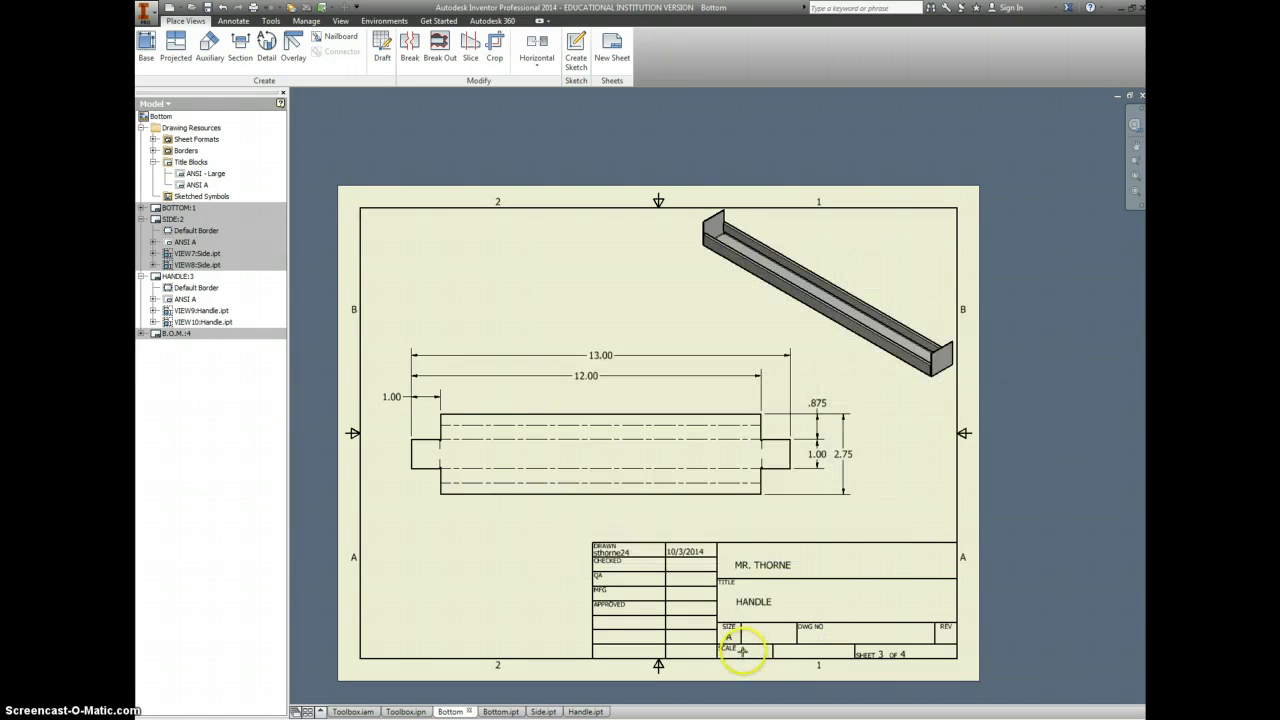
{"action": "double_click", "coordinate": [742, 650]}
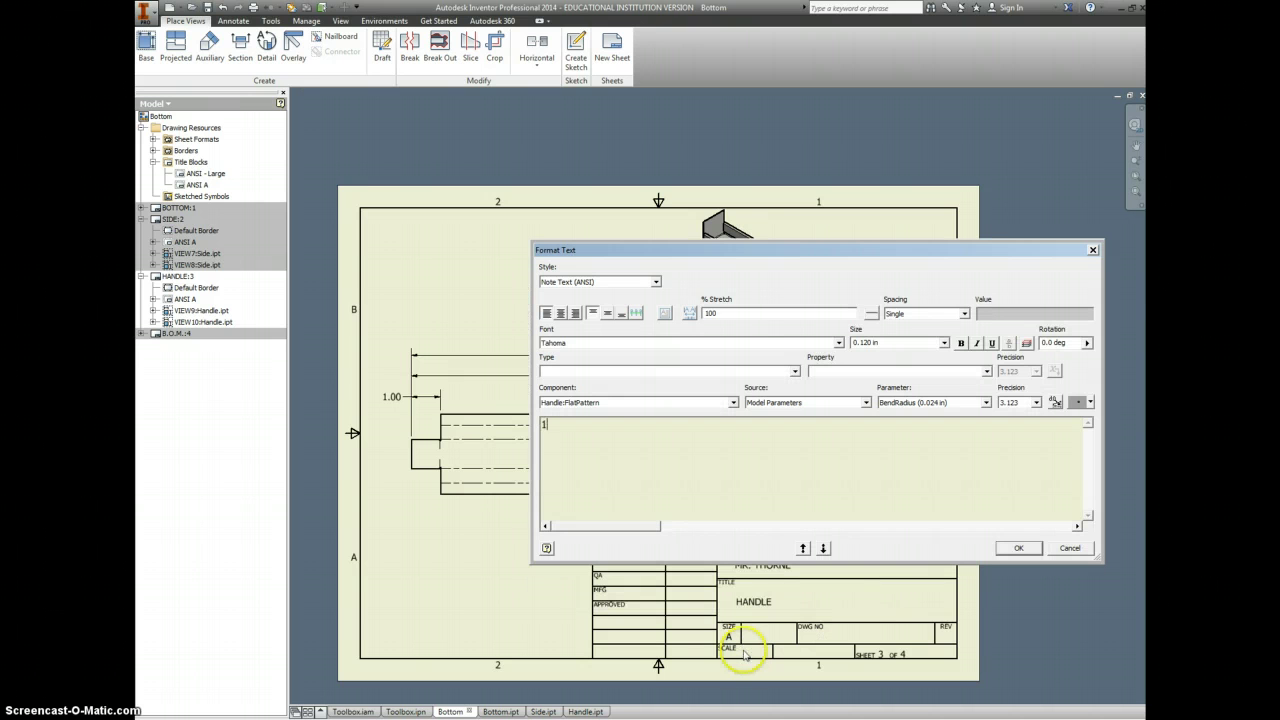
{"action": "left_click", "coordinate": [1017, 547]}
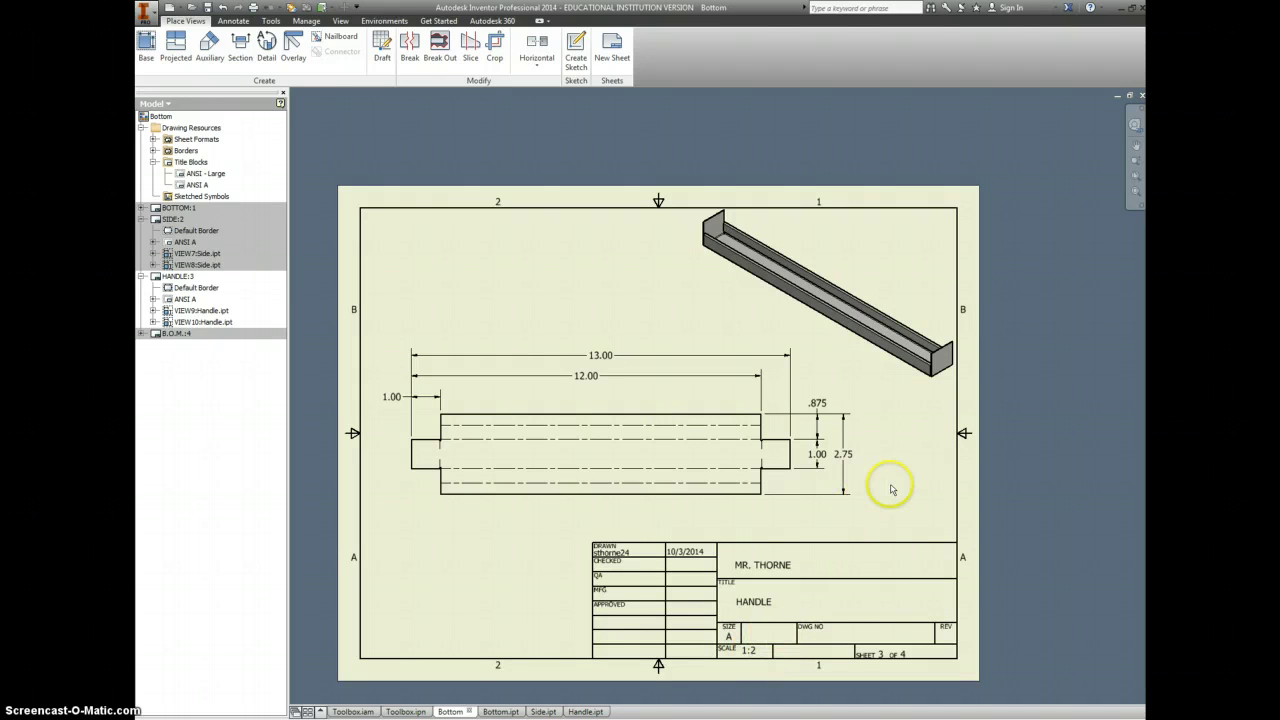
Set up a base view of the Toolbox.iam assembly in the Iso Top Right orientation on the HANDLE sheet.
{"action": "left_click", "coordinate": [146, 42]}
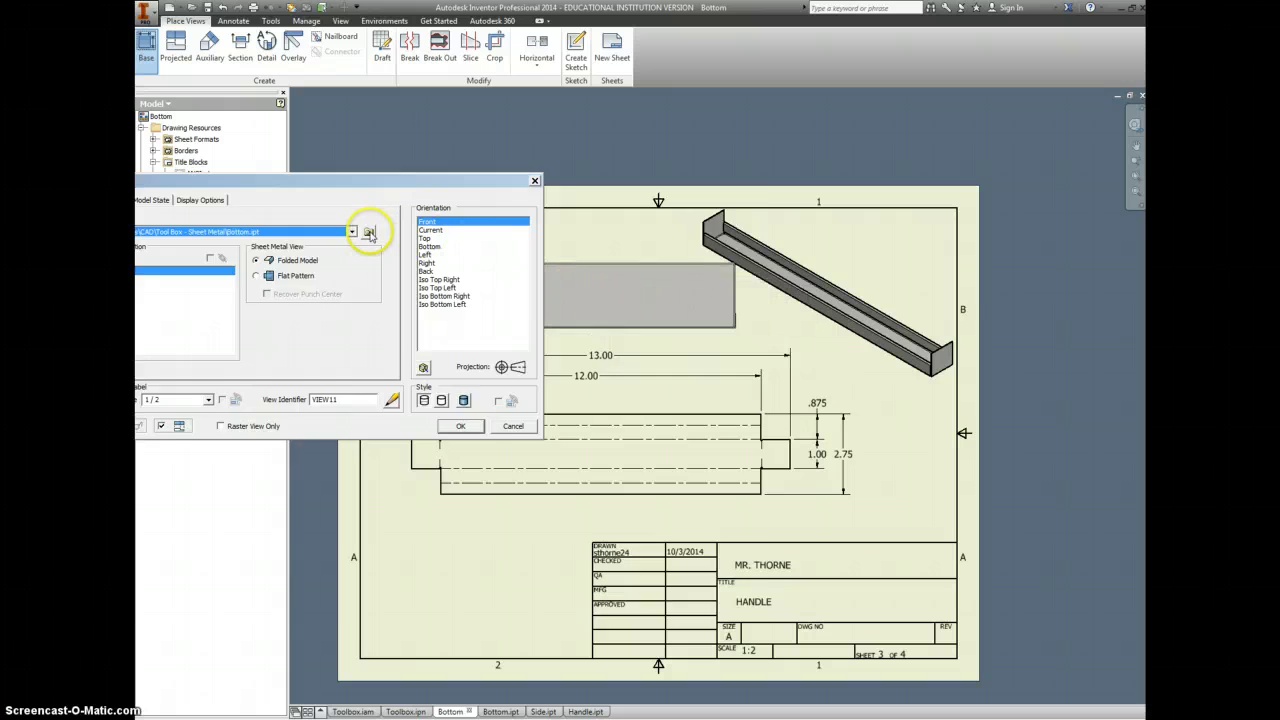
{"action": "left_click", "coordinate": [369, 233]}
{"action": "left_click", "coordinate": [302, 285]}
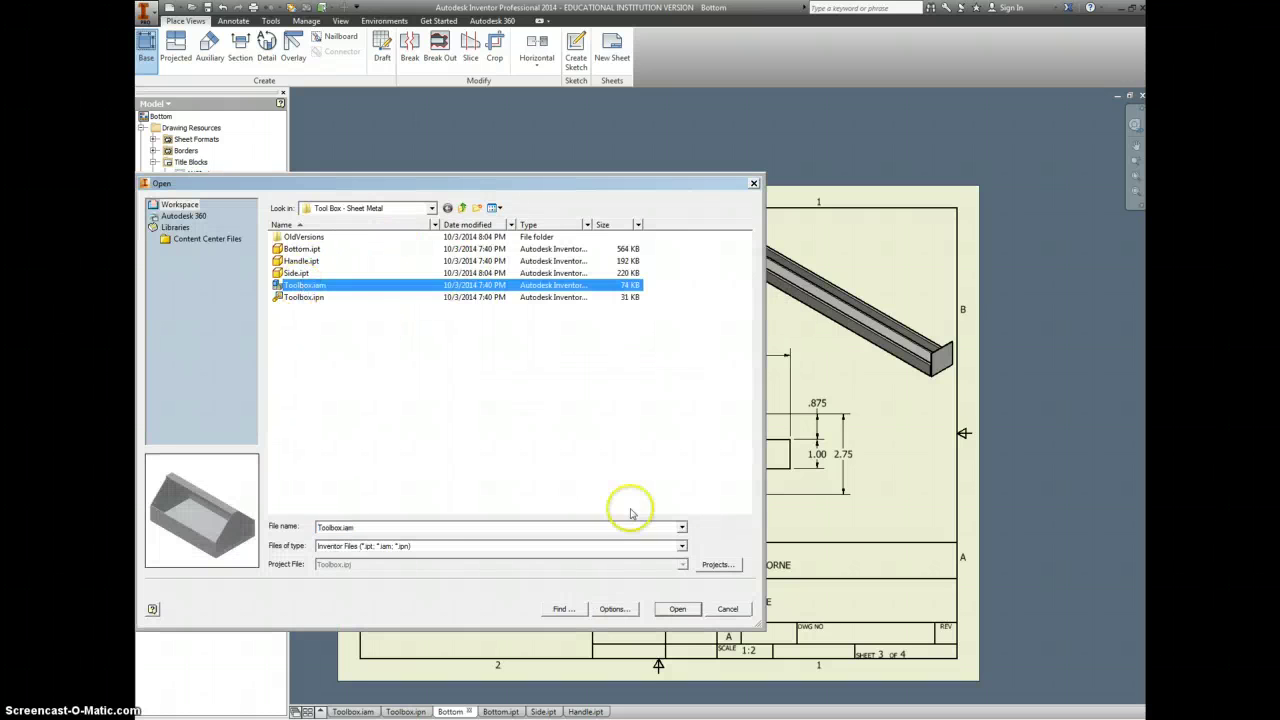
{"action": "left_click", "coordinate": [675, 609]}
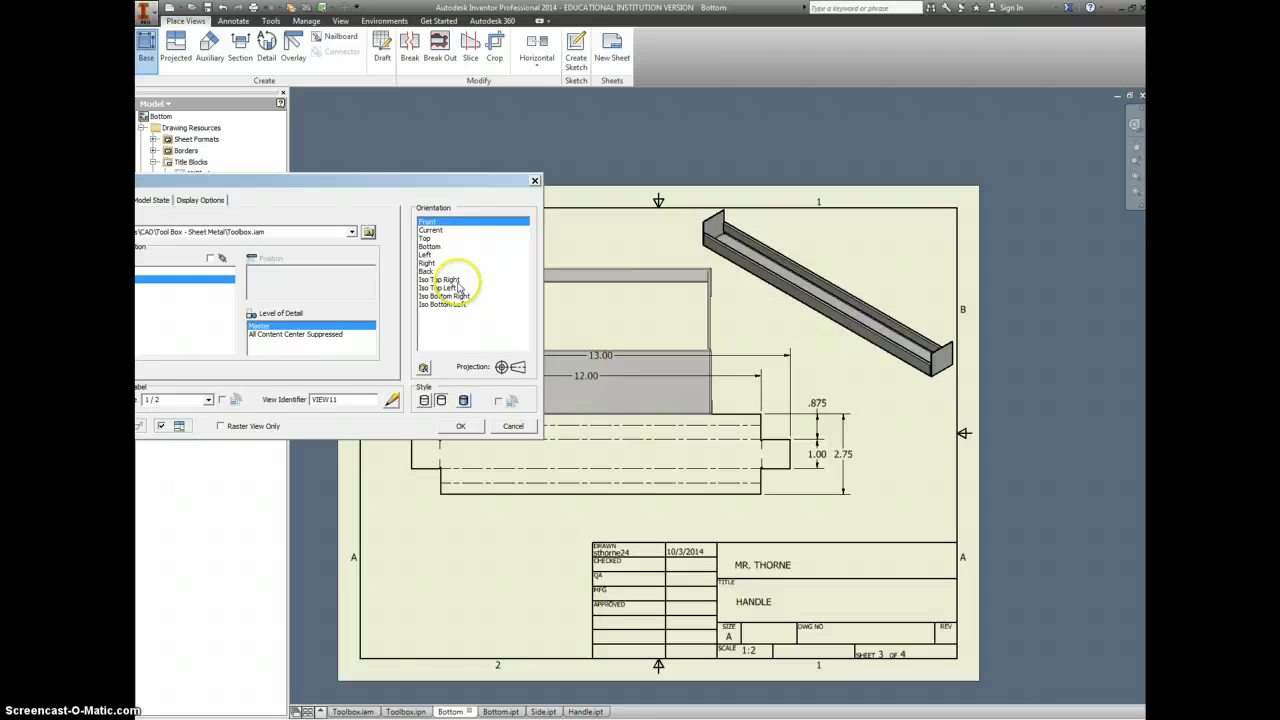
{"action": "left_click", "coordinate": [448, 280]}
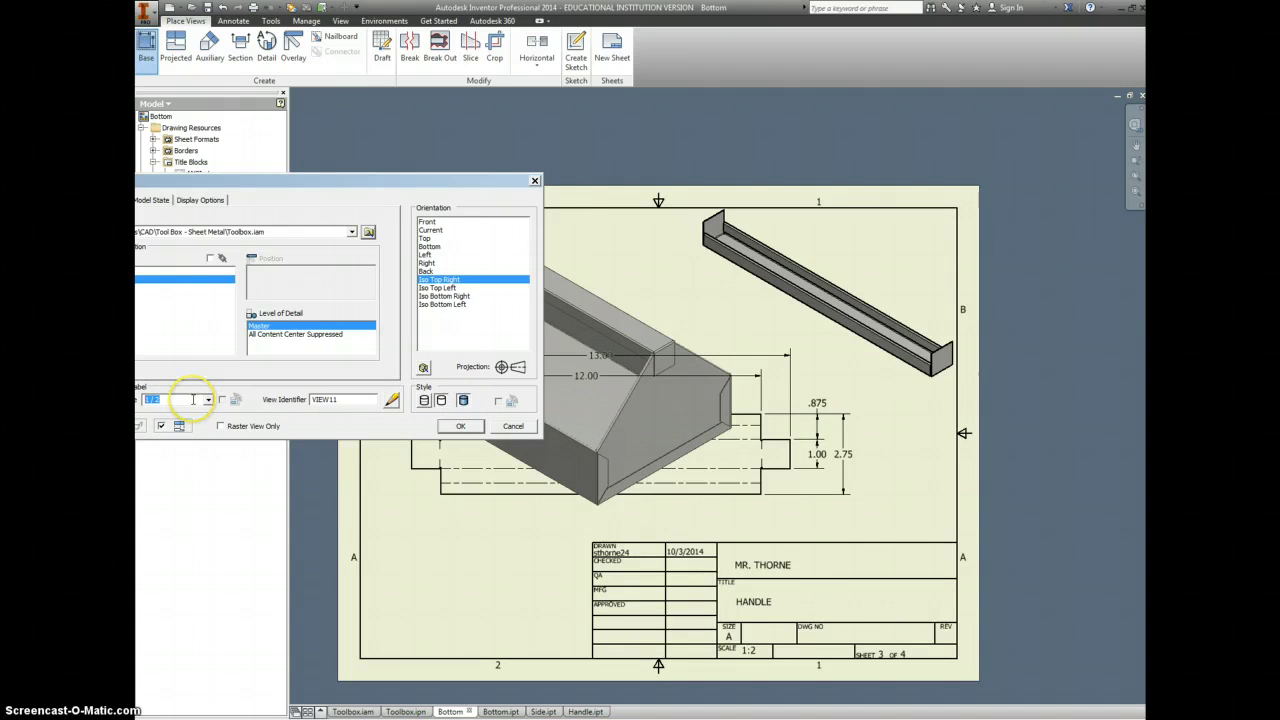
Set the toolbox view's scale to 1/15 and place it beside the title HANDLE in the title block, without projected views.
{"action": "type", "text": "1/10"}
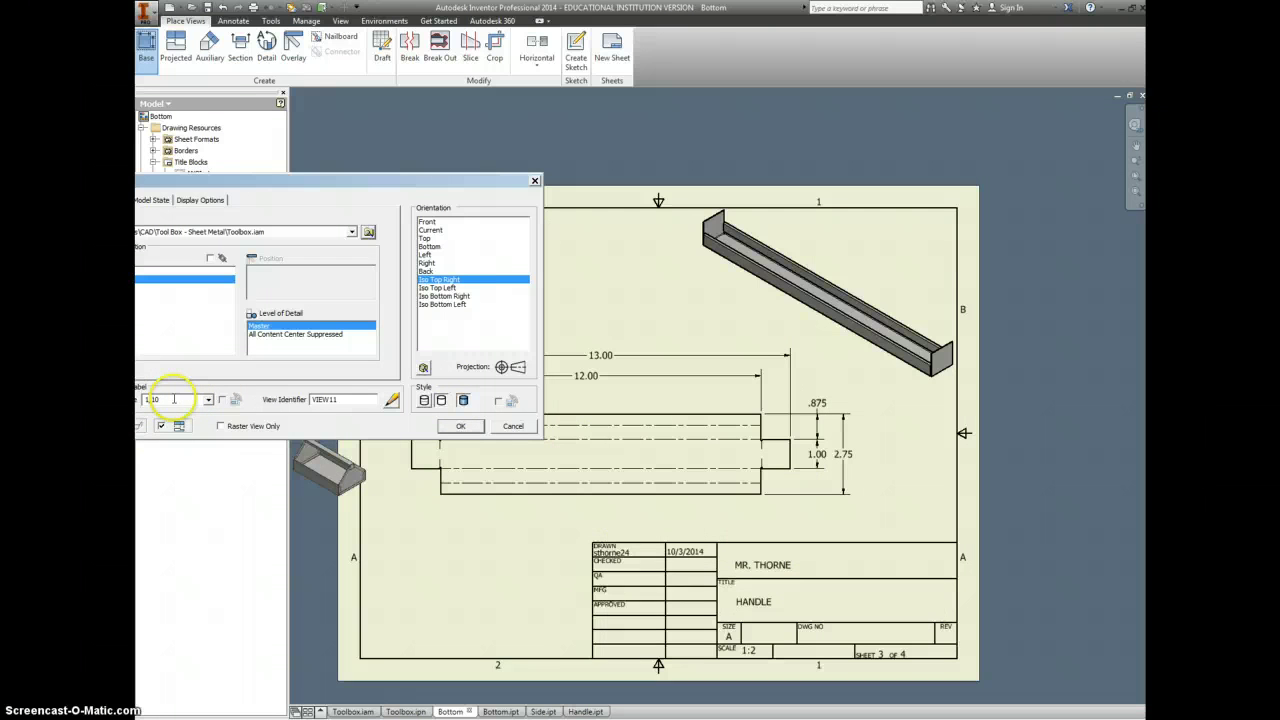
{"action": "key", "text": "BackSpace"}
{"action": "key", "text": "BackSpace"}
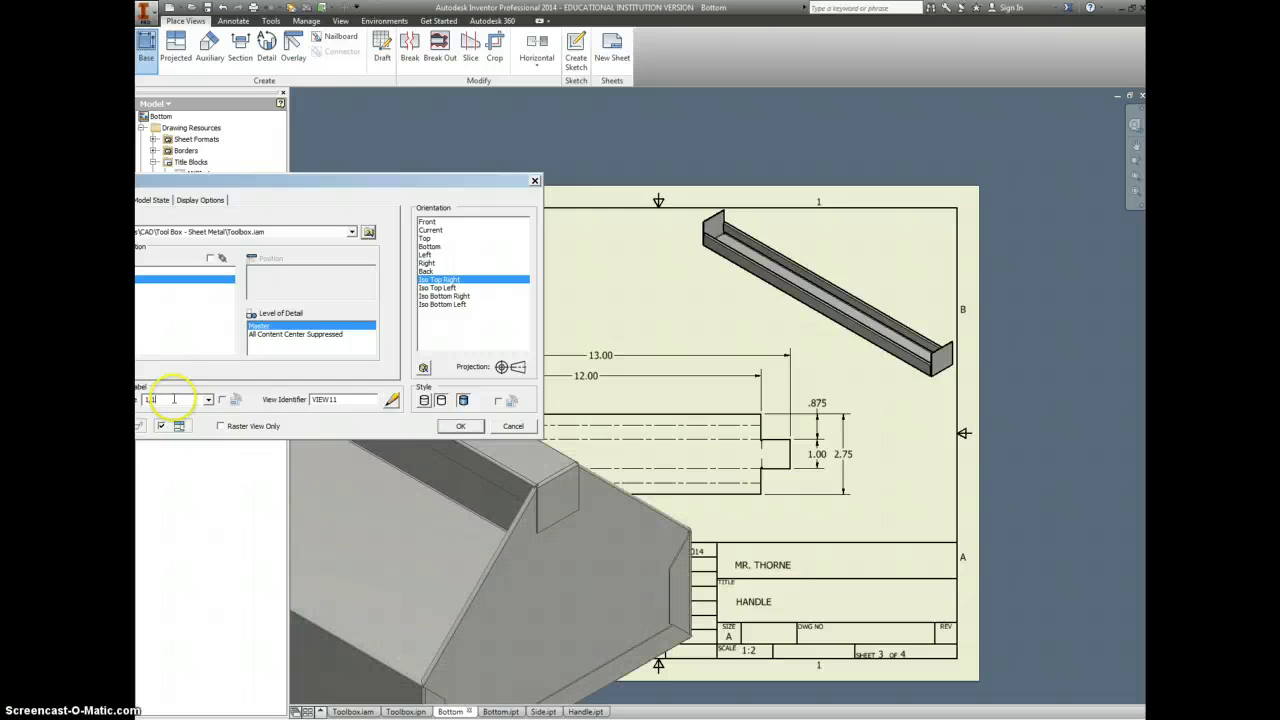
{"action": "type", "text": "5"}
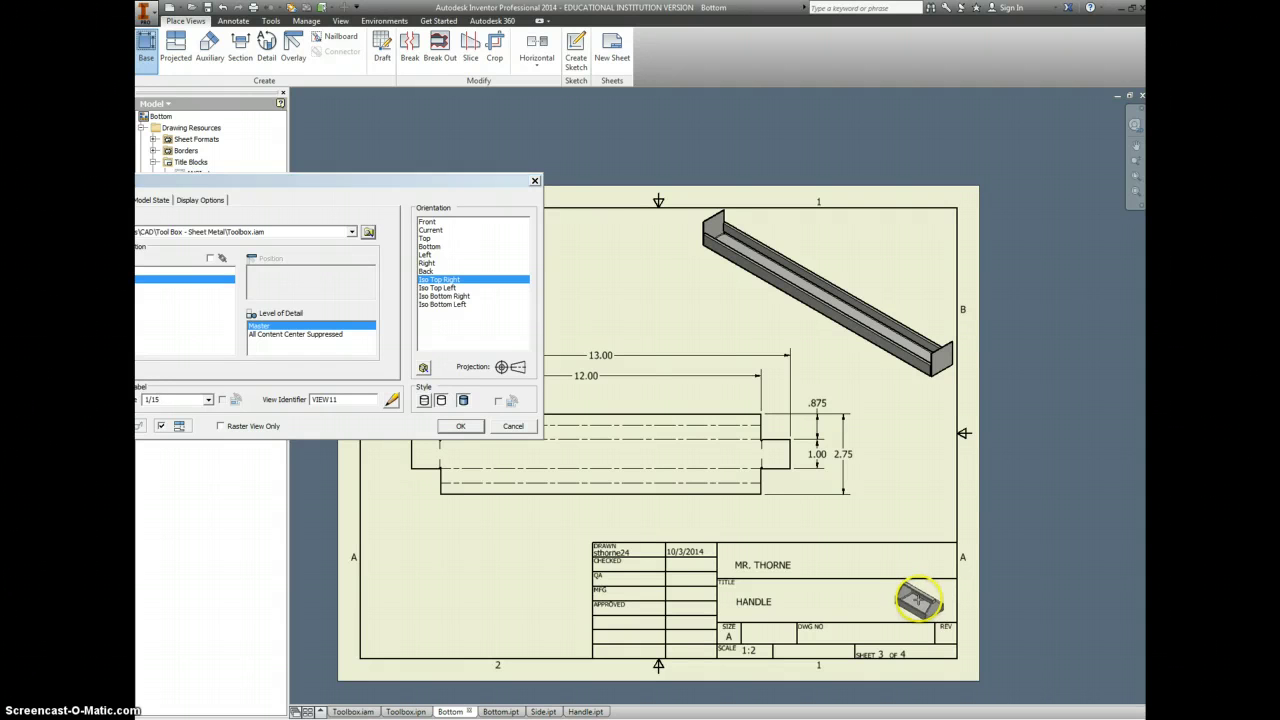
{"action": "left_click", "coordinate": [918, 598]}
{"action": "left_click", "coordinate": [885, 576]}
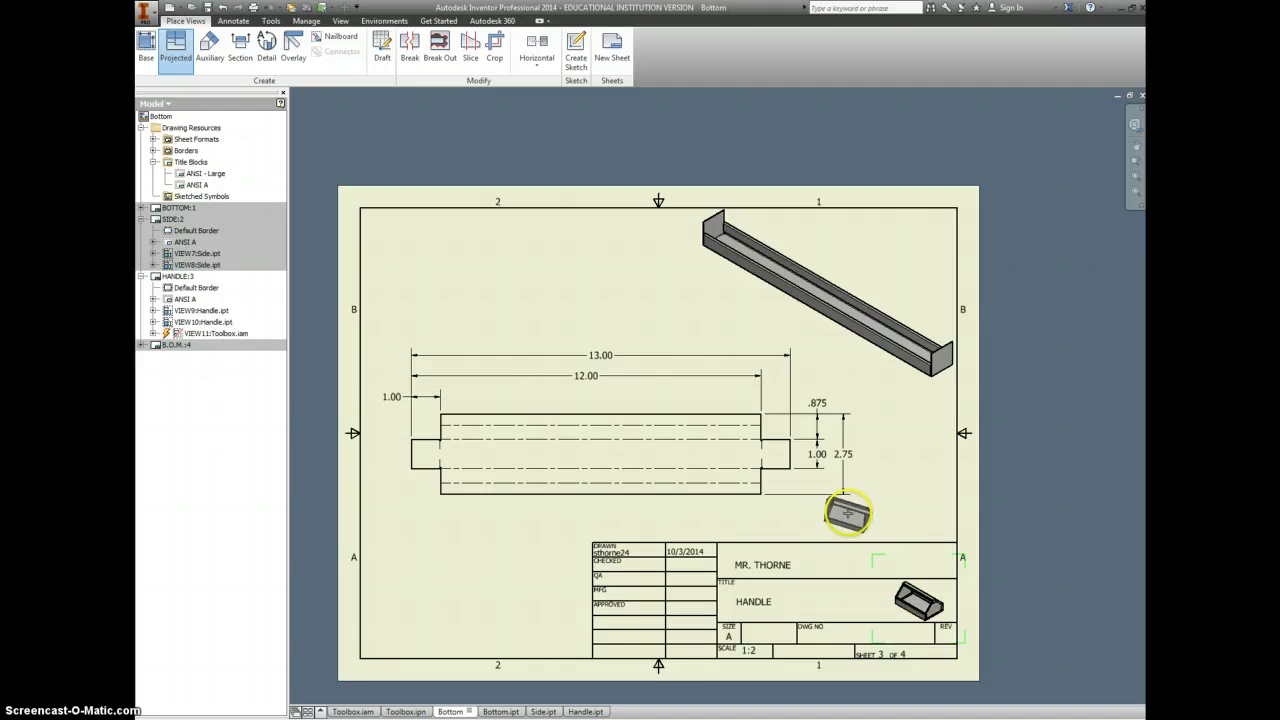
{"action": "key", "text": "Escape"}
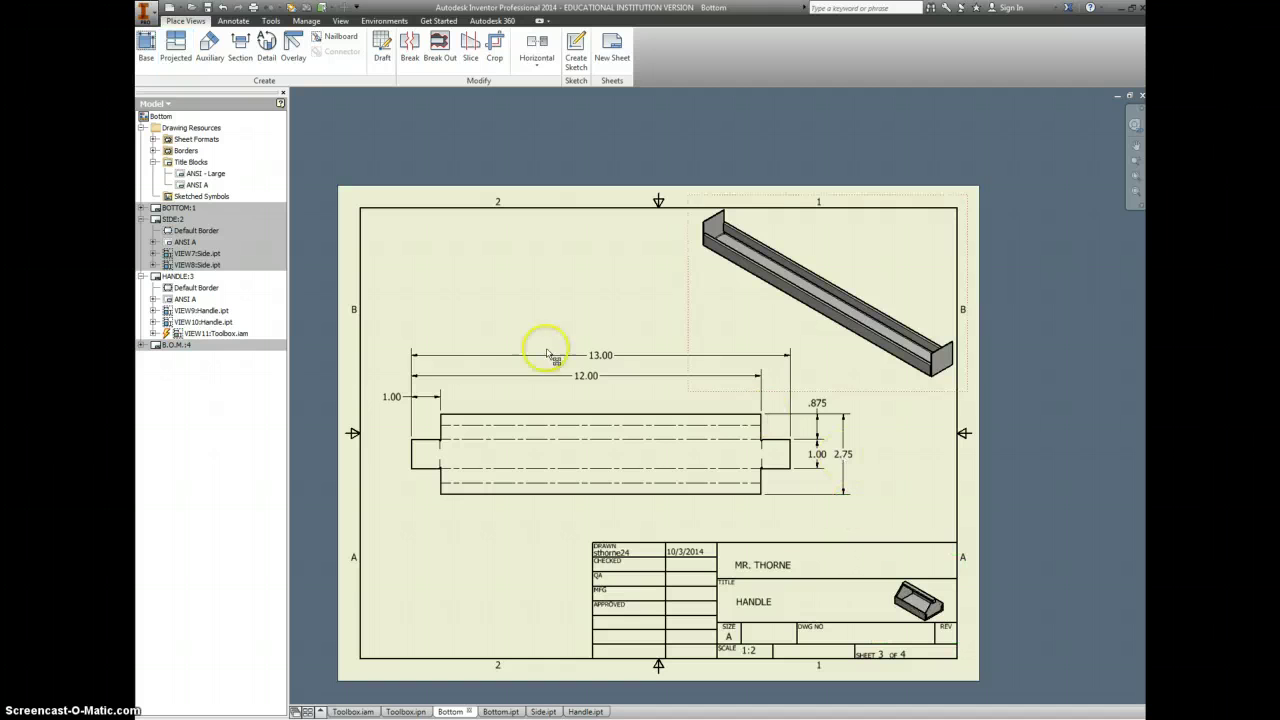
On the SIDE sheet, set up a base view of Toolbox.iam in the Iso Top Right orientation.
{"action": "double_click", "coordinate": [172, 219]}
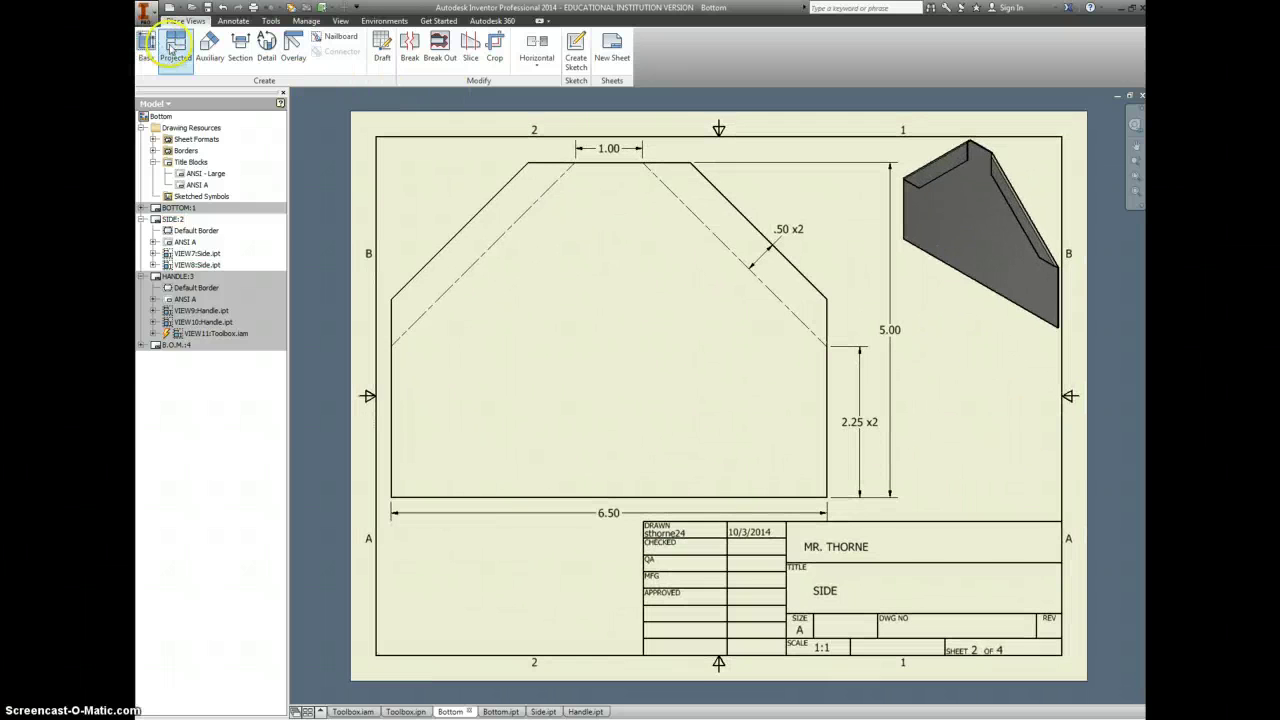
{"action": "left_click", "coordinate": [146, 44]}
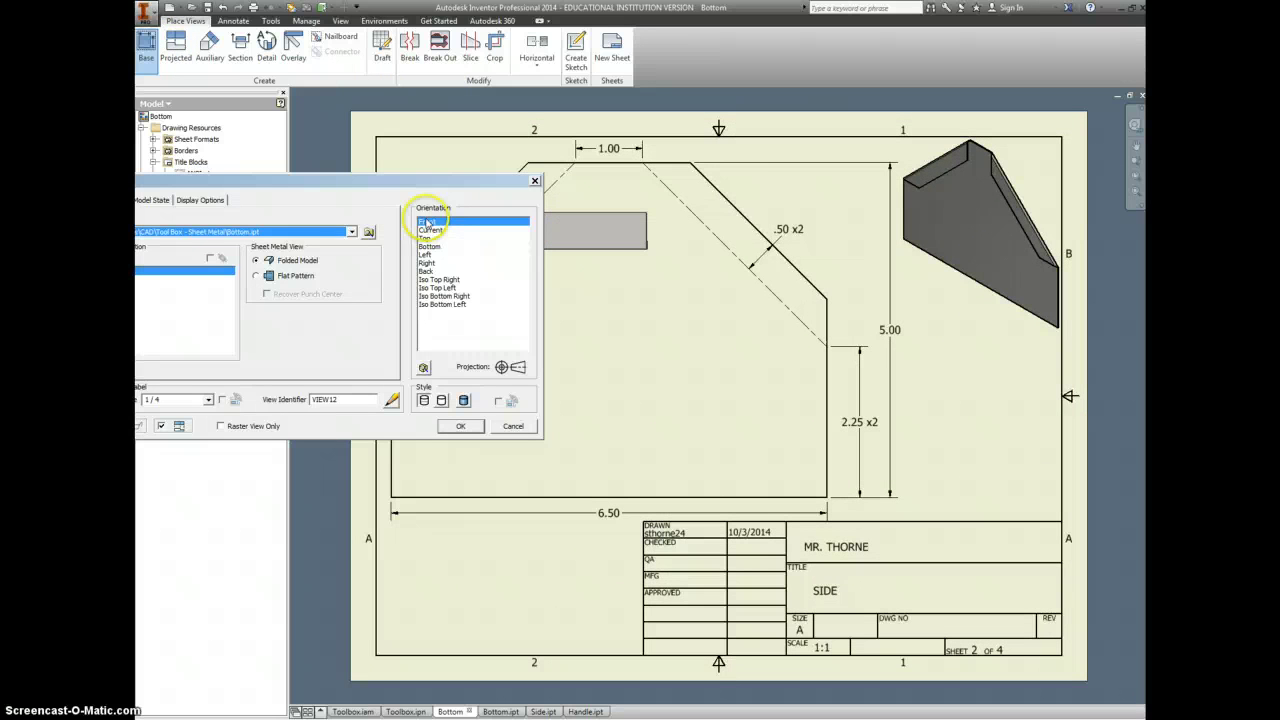
{"action": "left_click", "coordinate": [362, 229]}
{"action": "left_click", "coordinate": [305, 285]}
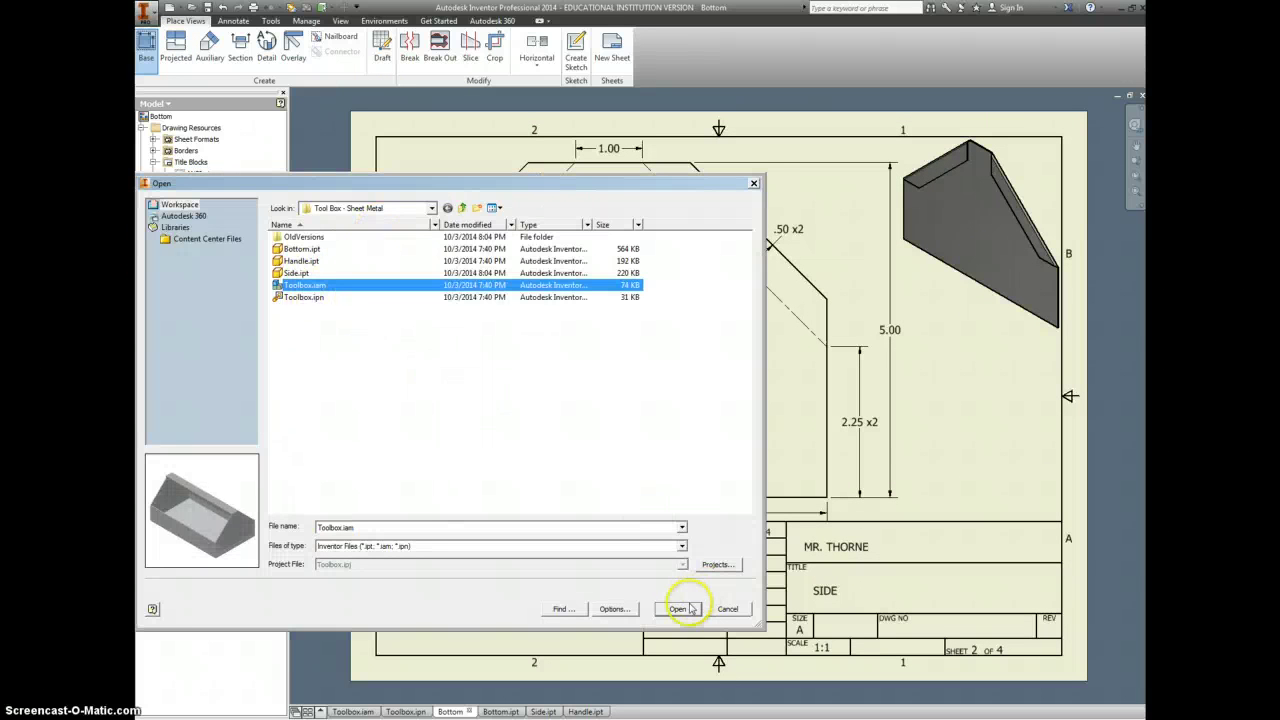
{"action": "left_click", "coordinate": [688, 609]}
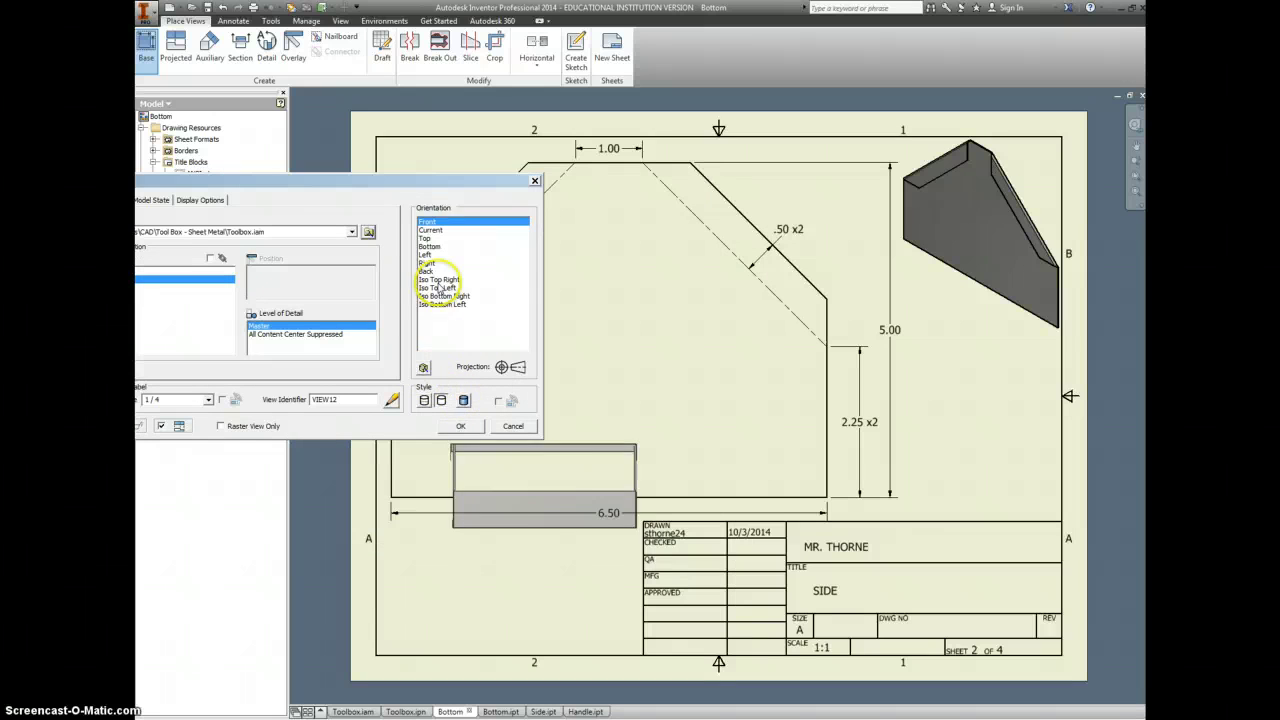
{"action": "left_click", "coordinate": [438, 280]}
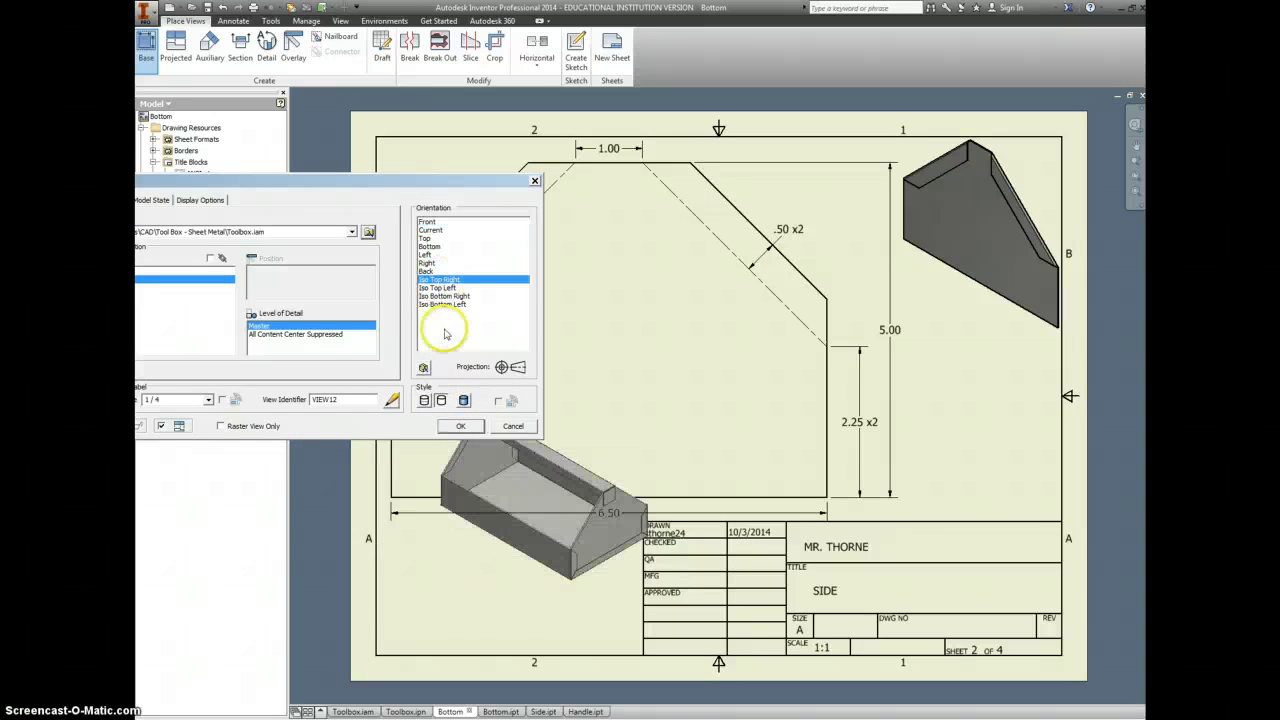
Scale the assembly view to 1/15 and place it beside the title SIDE in the title block, without projected views.
{"action": "double_click", "coordinate": [191, 400]}
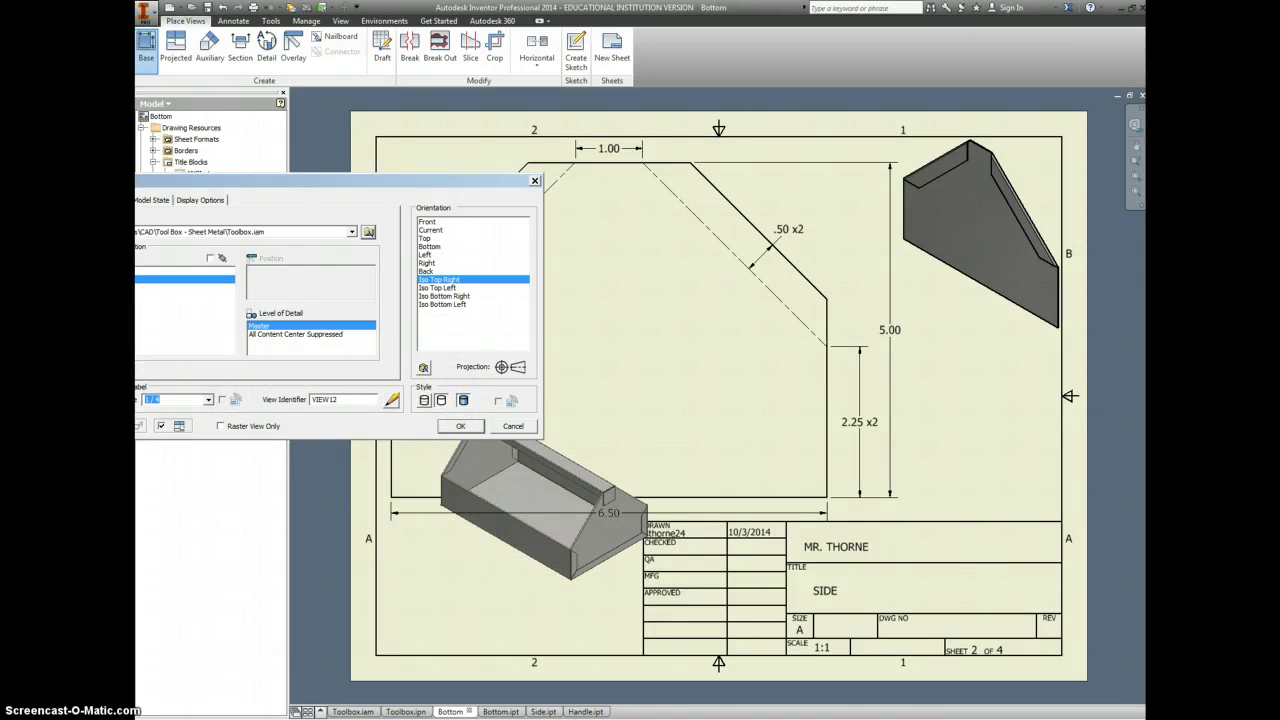
{"action": "type", "text": "15"}
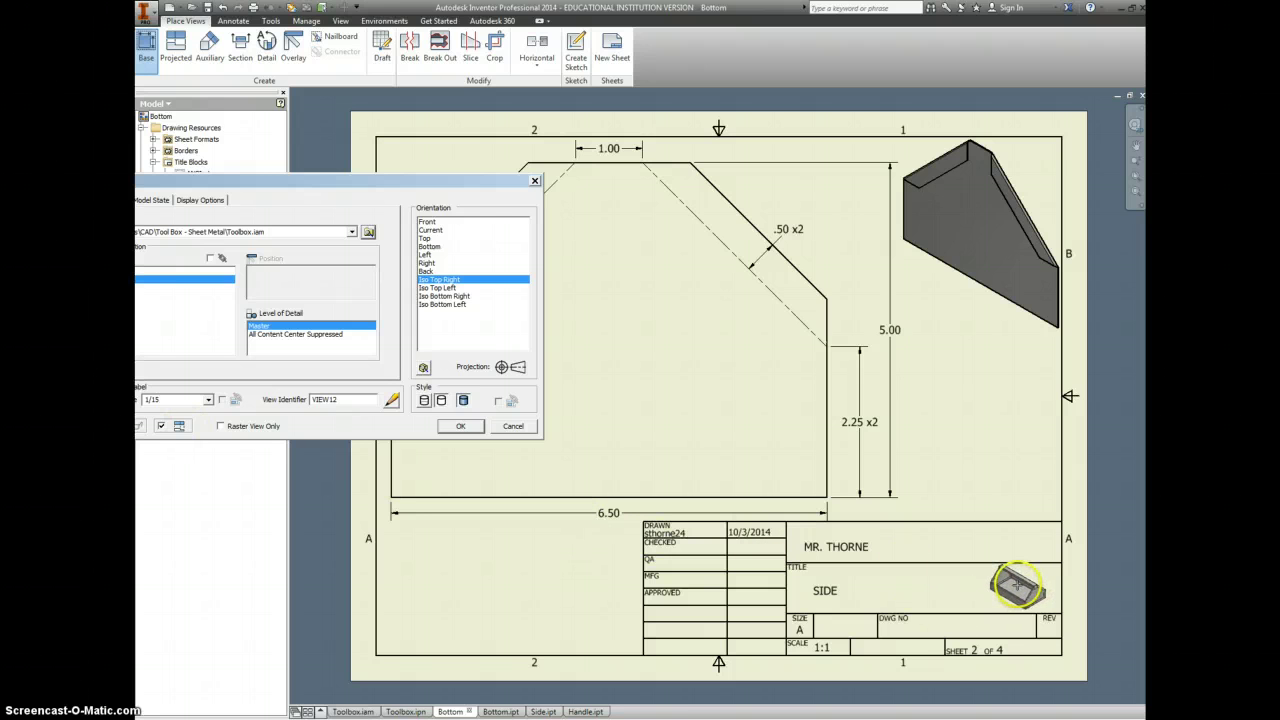
{"action": "left_click", "coordinate": [1018, 585]}
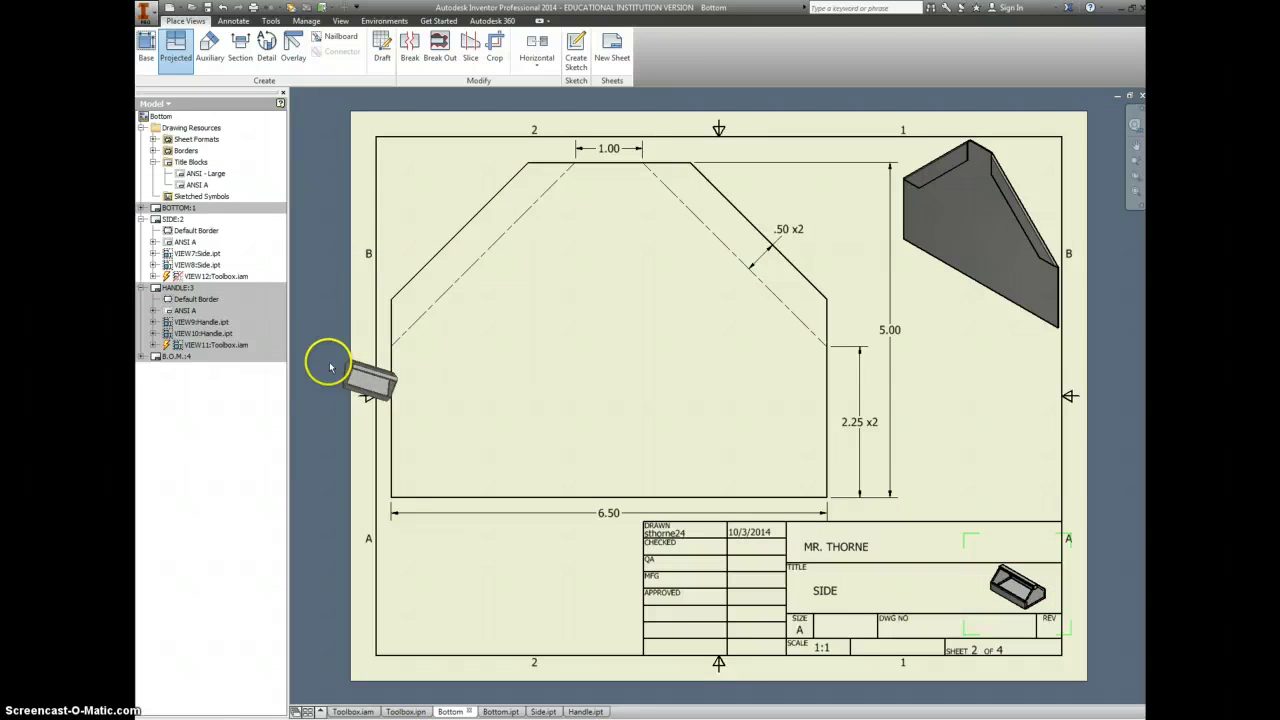
{"action": "key", "text": "Escape"}
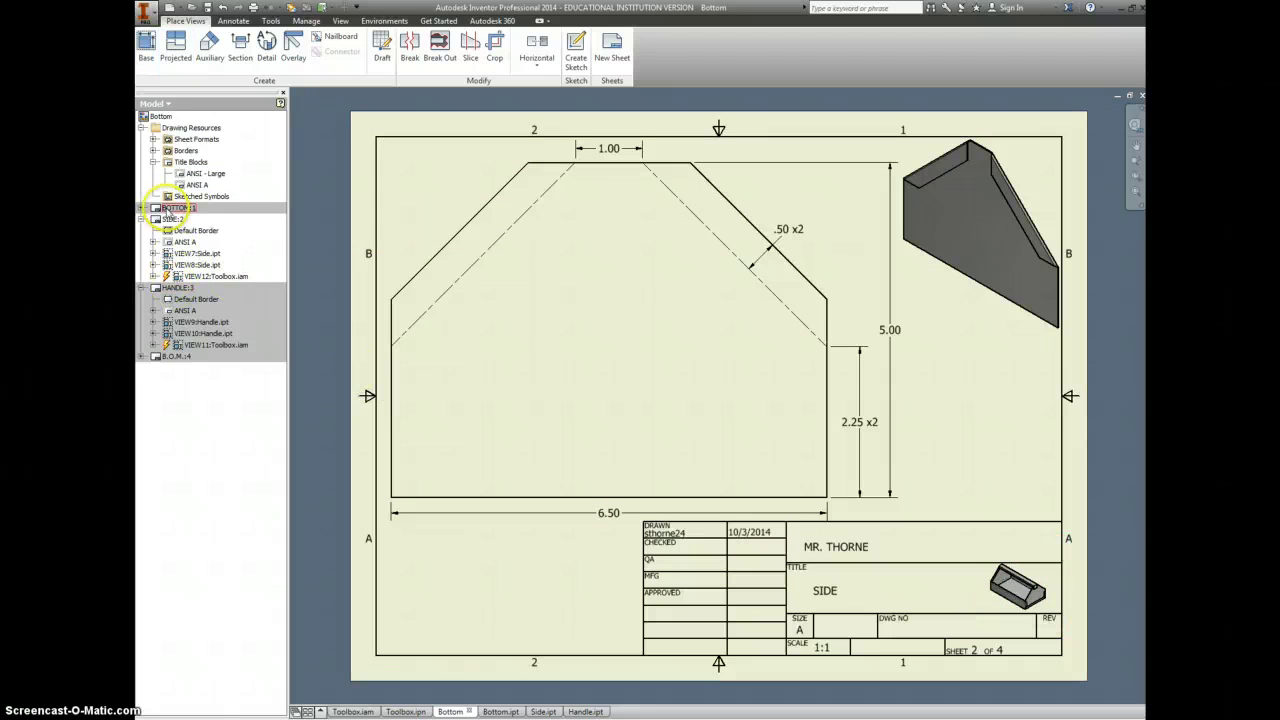
On the BOTTOM sheet, set up a base view of Toolbox.iam in the Iso Top Right orientation.
{"action": "double_click", "coordinate": [175, 207]}
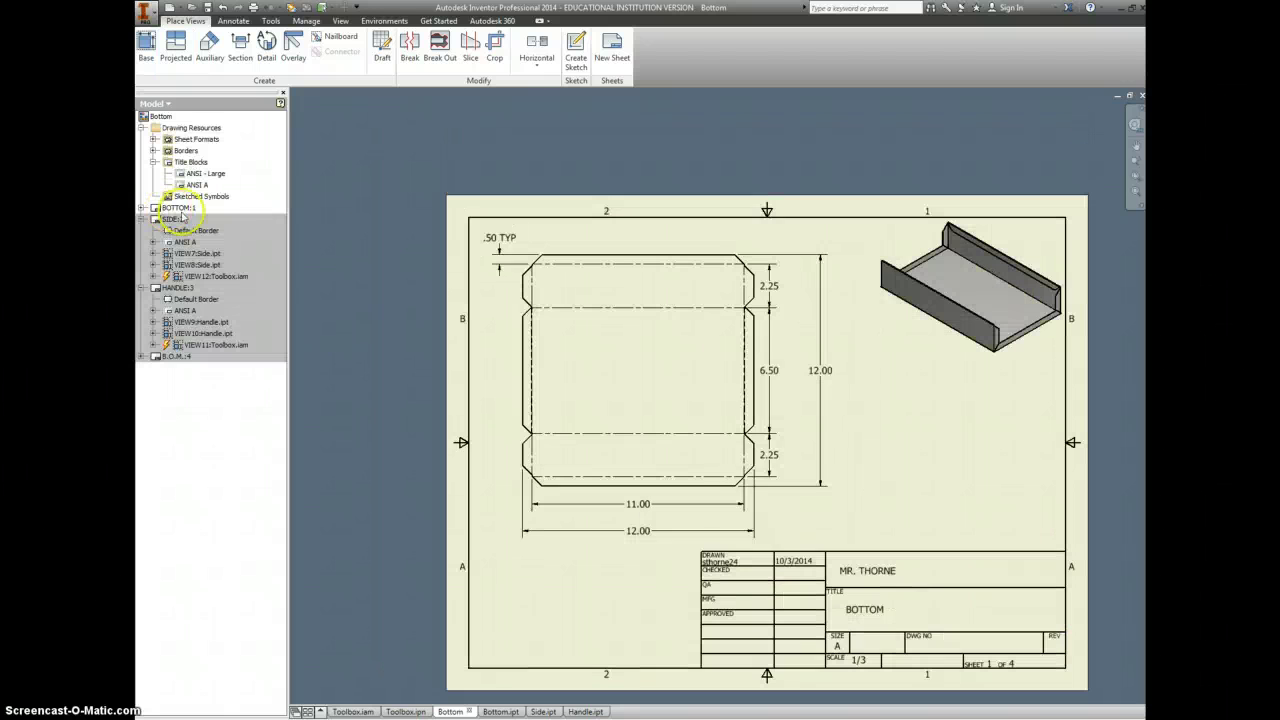
{"action": "left_click", "coordinate": [154, 60]}
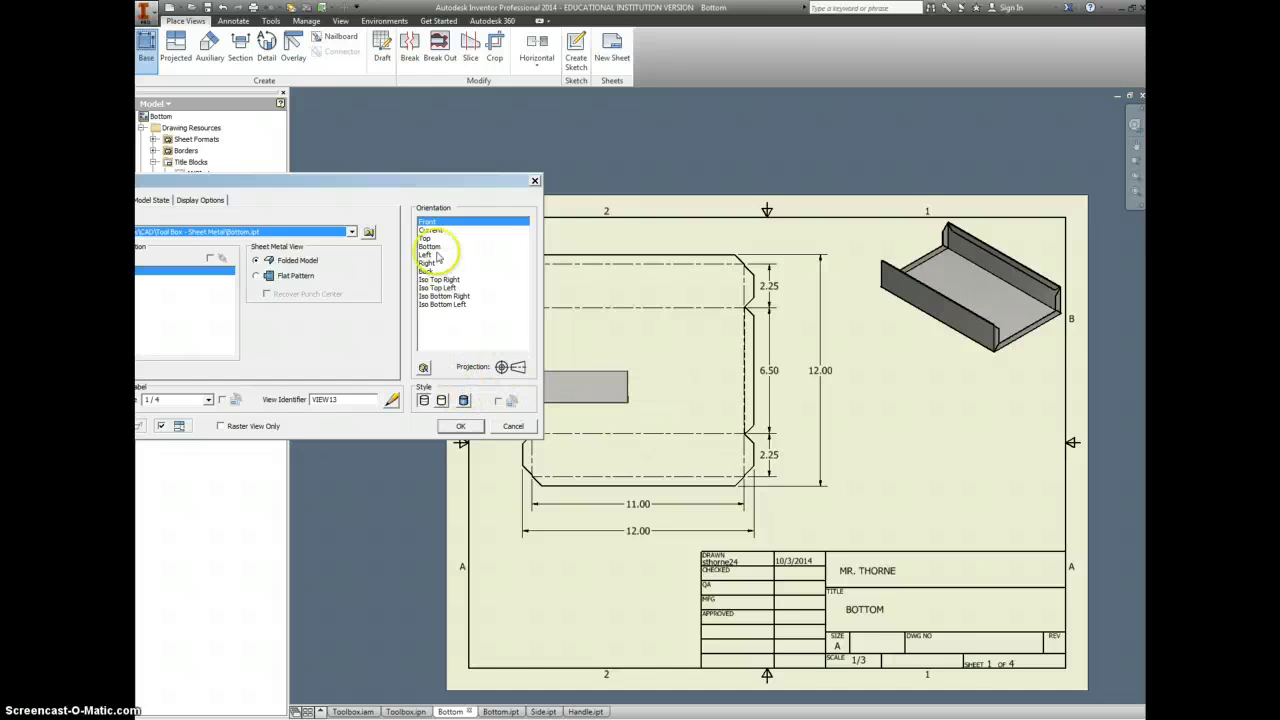
{"action": "left_click", "coordinate": [369, 232]}
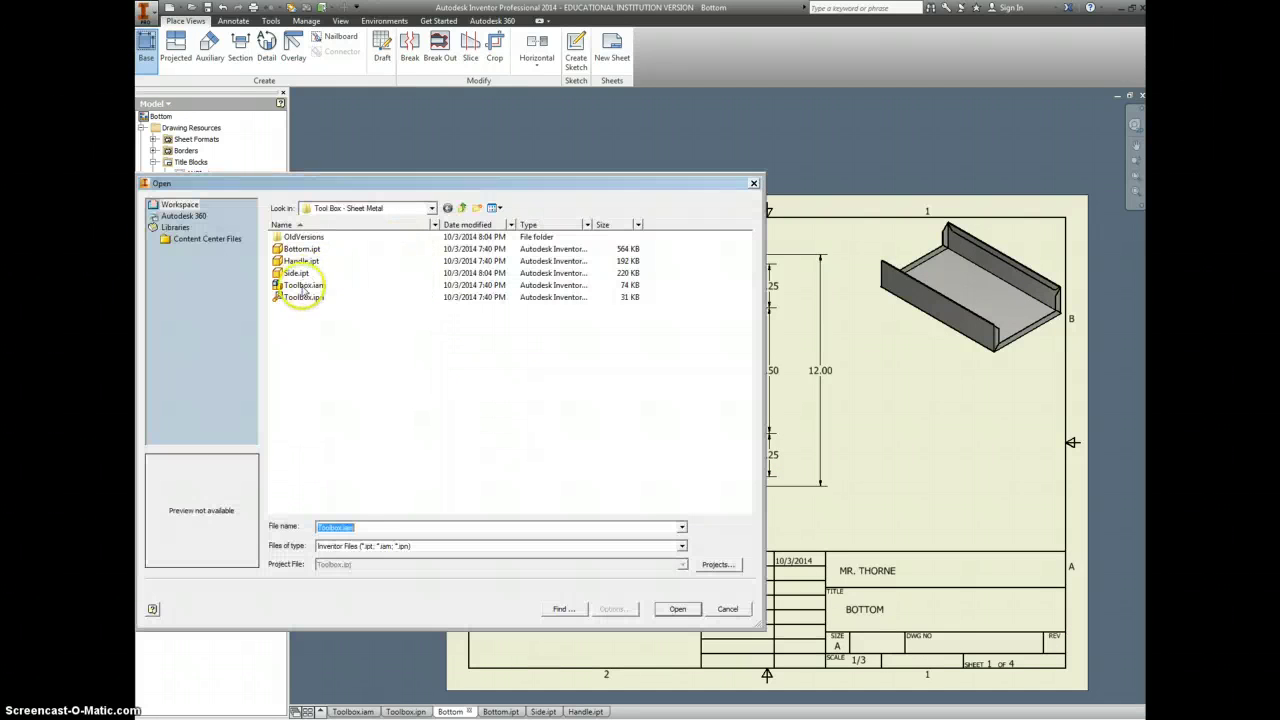
{"action": "left_click", "coordinate": [303, 285]}
{"action": "left_click", "coordinate": [678, 609]}
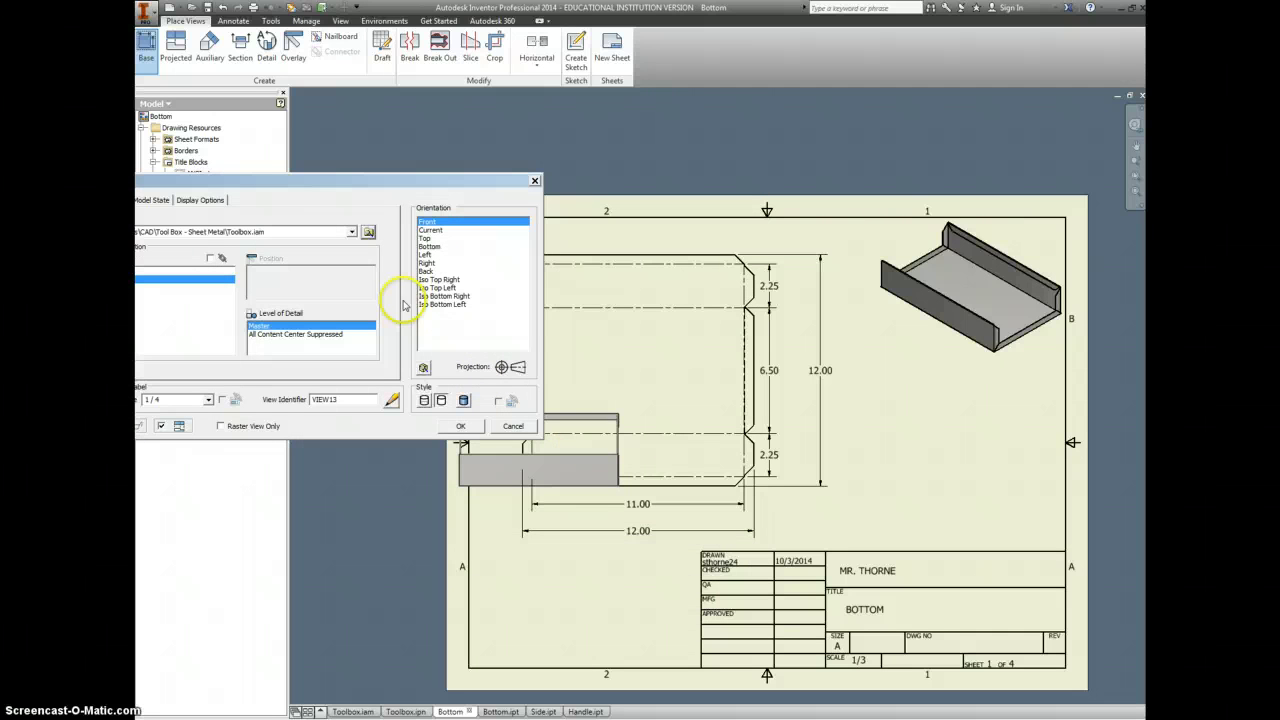
{"action": "left_click", "coordinate": [437, 280]}
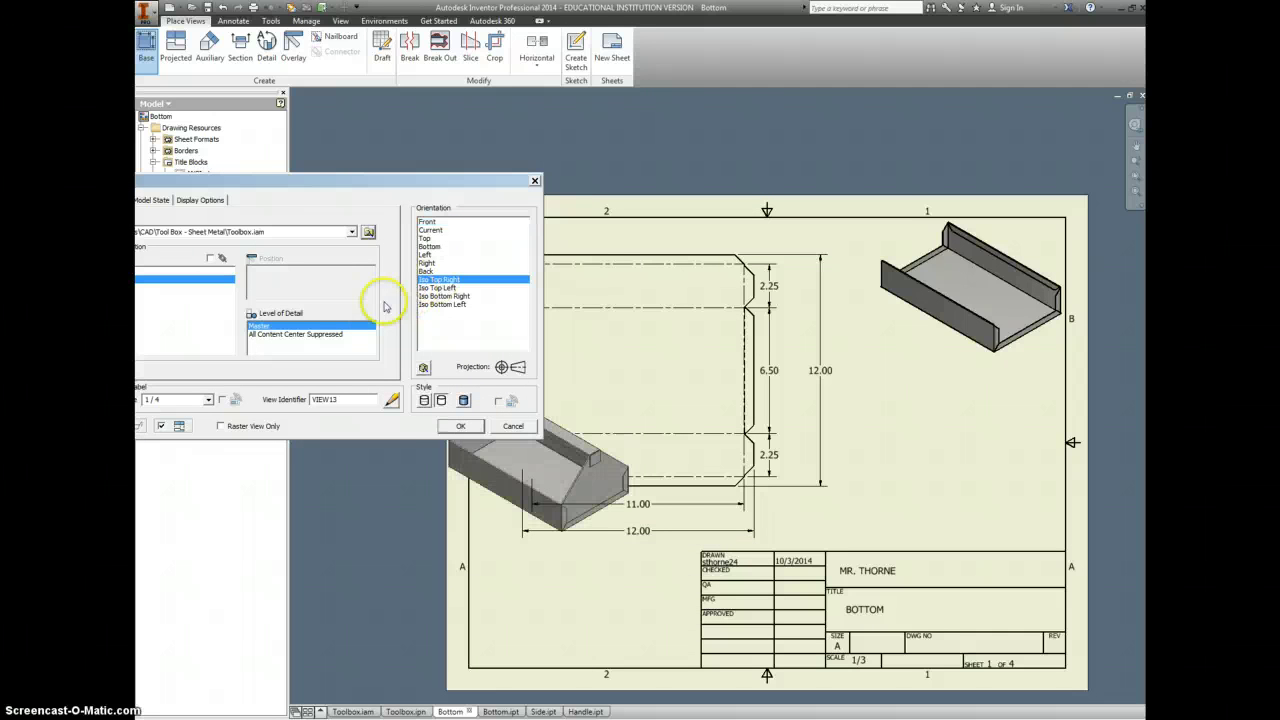
Shade the assembly view, scale it to 1/15 and place it beside the title BOTTOM in the title block, without projected views.
{"action": "left_click", "coordinate": [463, 400]}
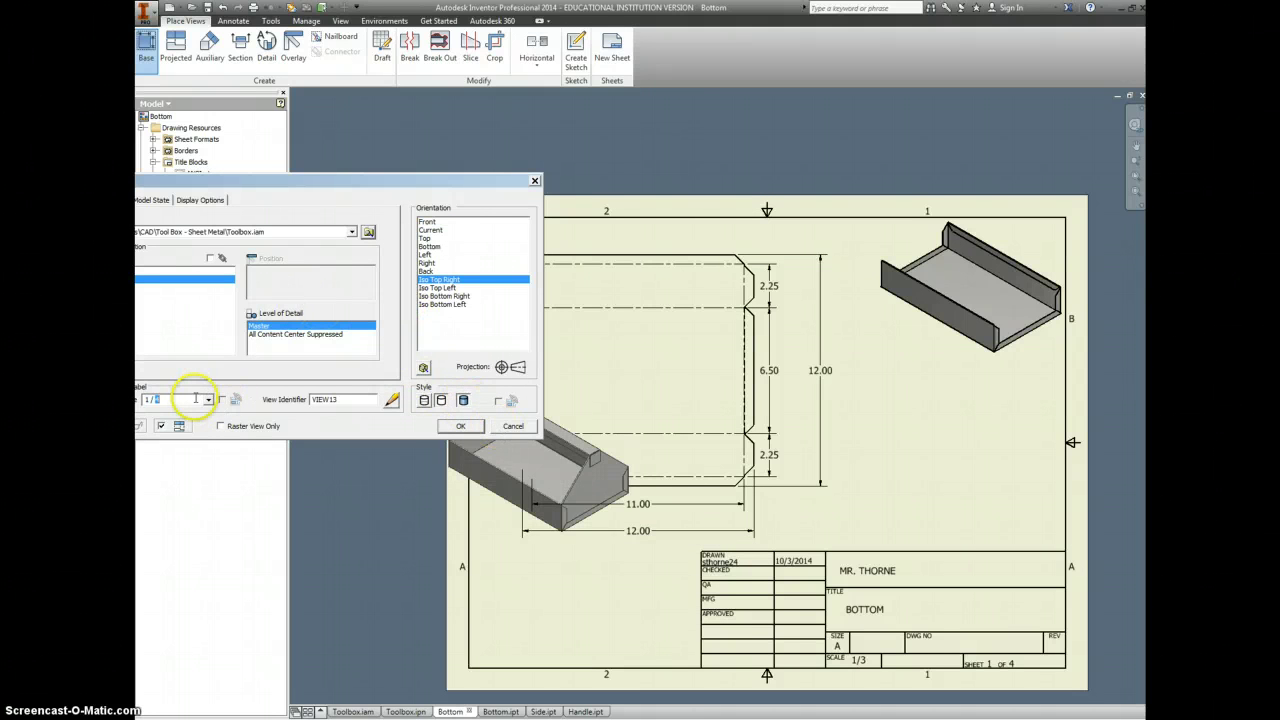
{"action": "type", "text": "5"}
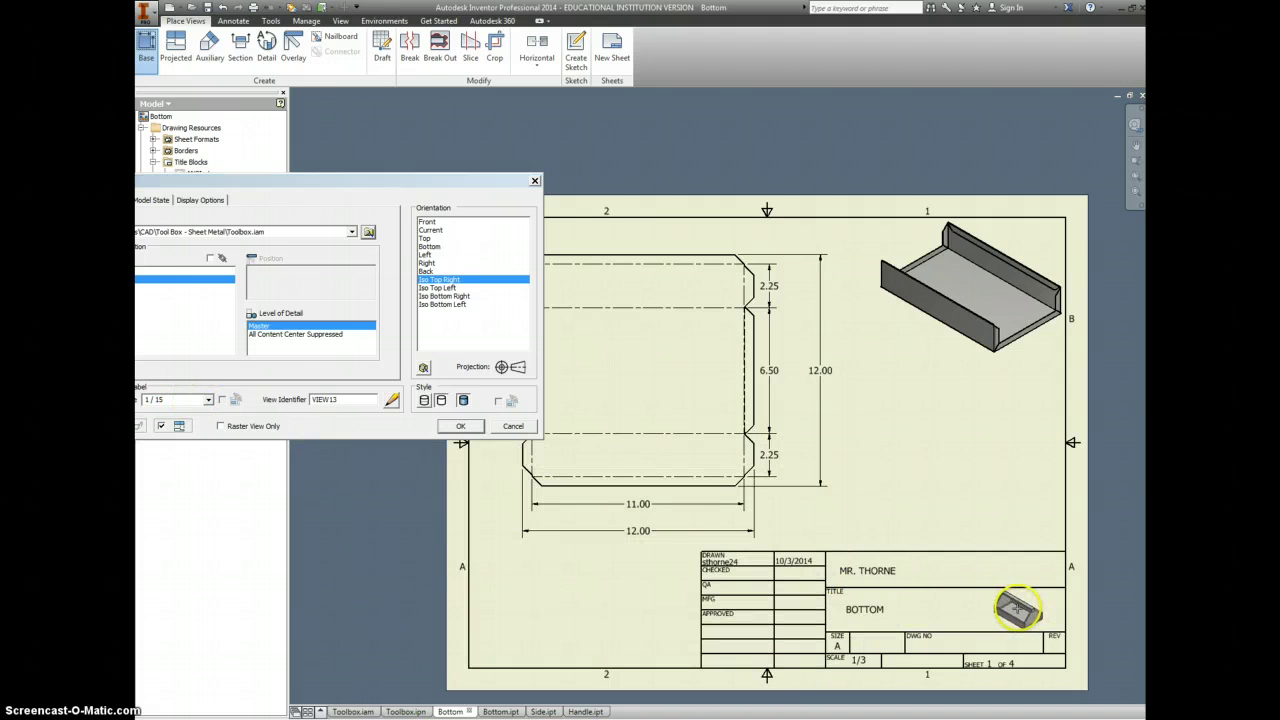
{"action": "left_click", "coordinate": [1016, 608]}
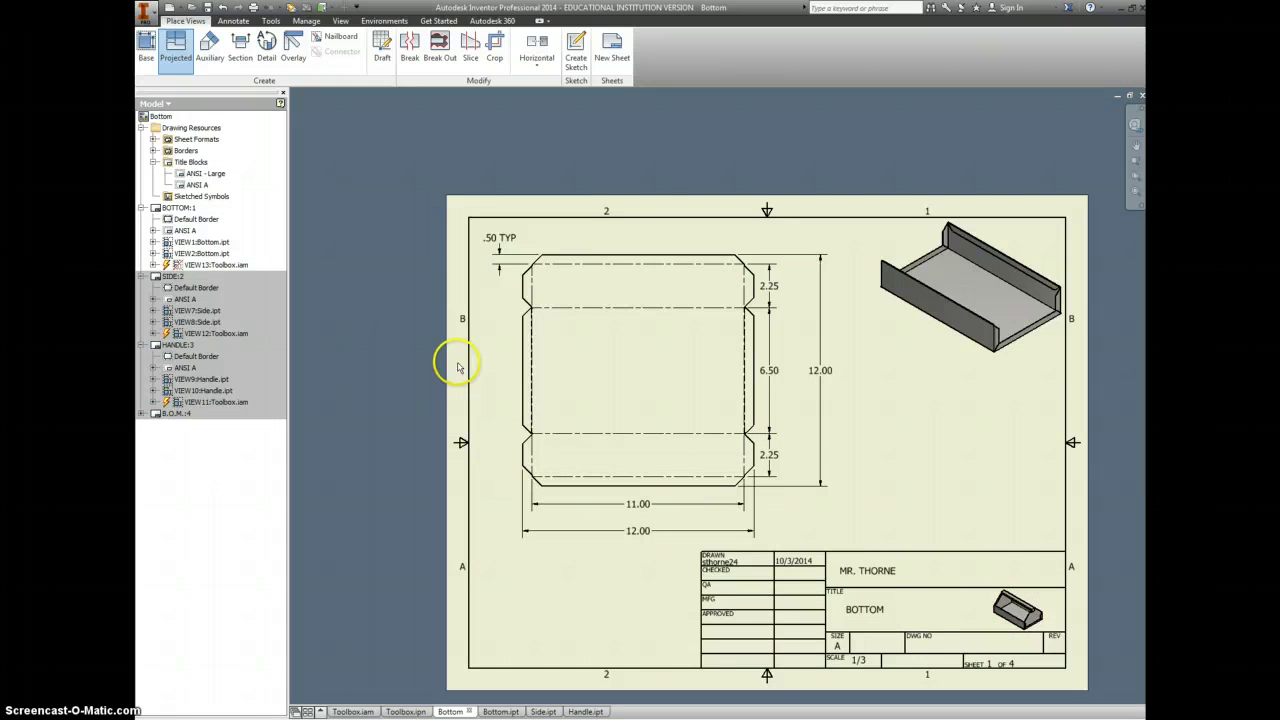
{"action": "key", "text": "Escape"}
On the B.O.M. sheet, set up a base view of Toolbox.iam in the Iso Top Right orientation.
{"action": "double_click", "coordinate": [178, 345]}
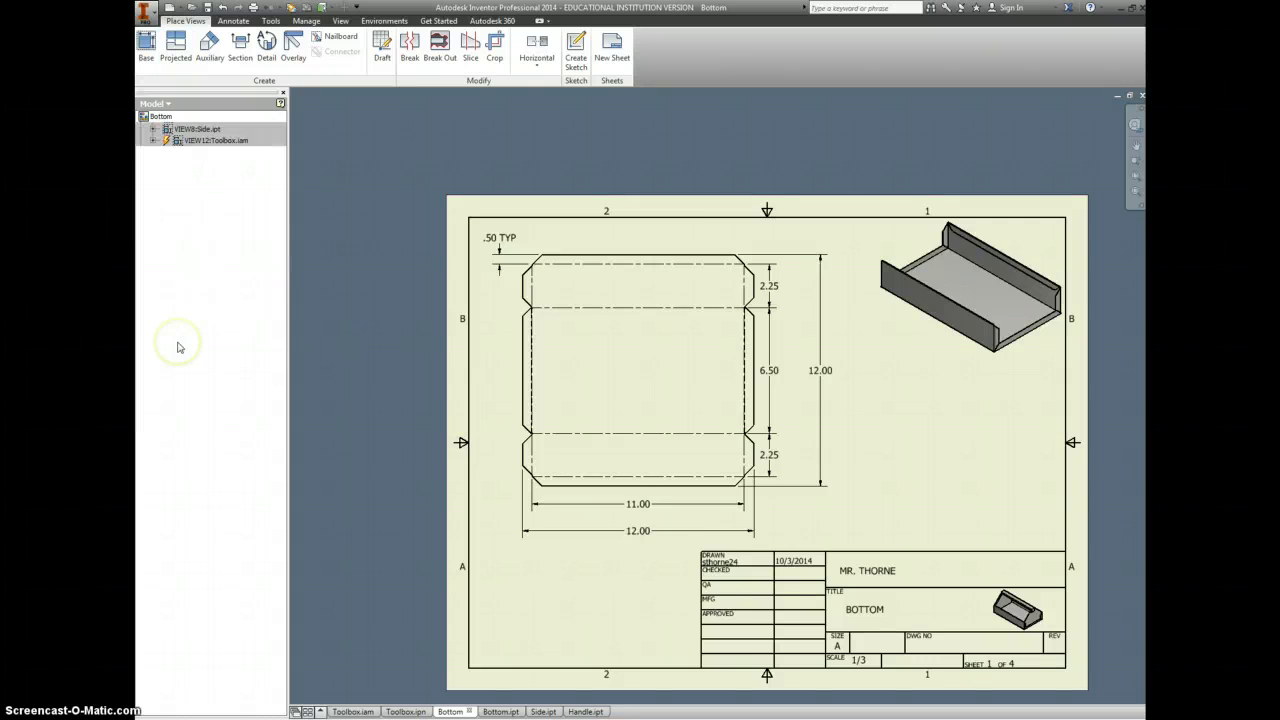
{"action": "double_click", "coordinate": [174, 413]}
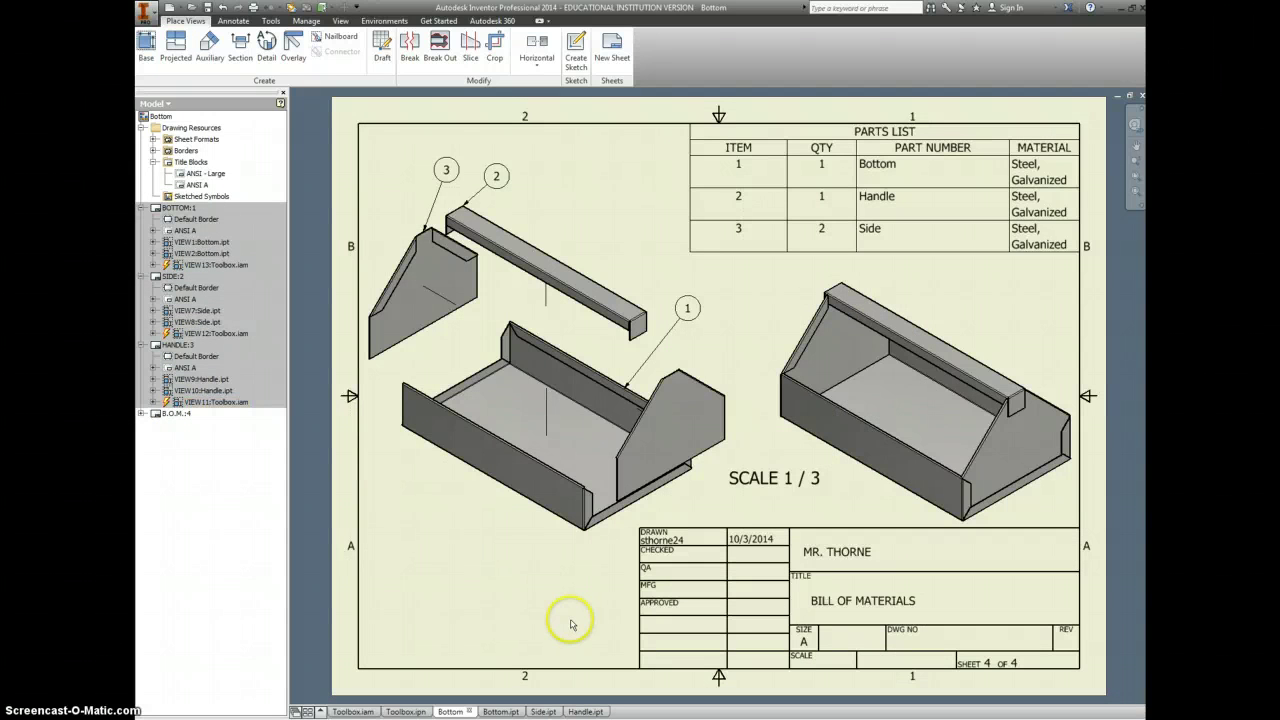
{"action": "left_click", "coordinate": [145, 45]}
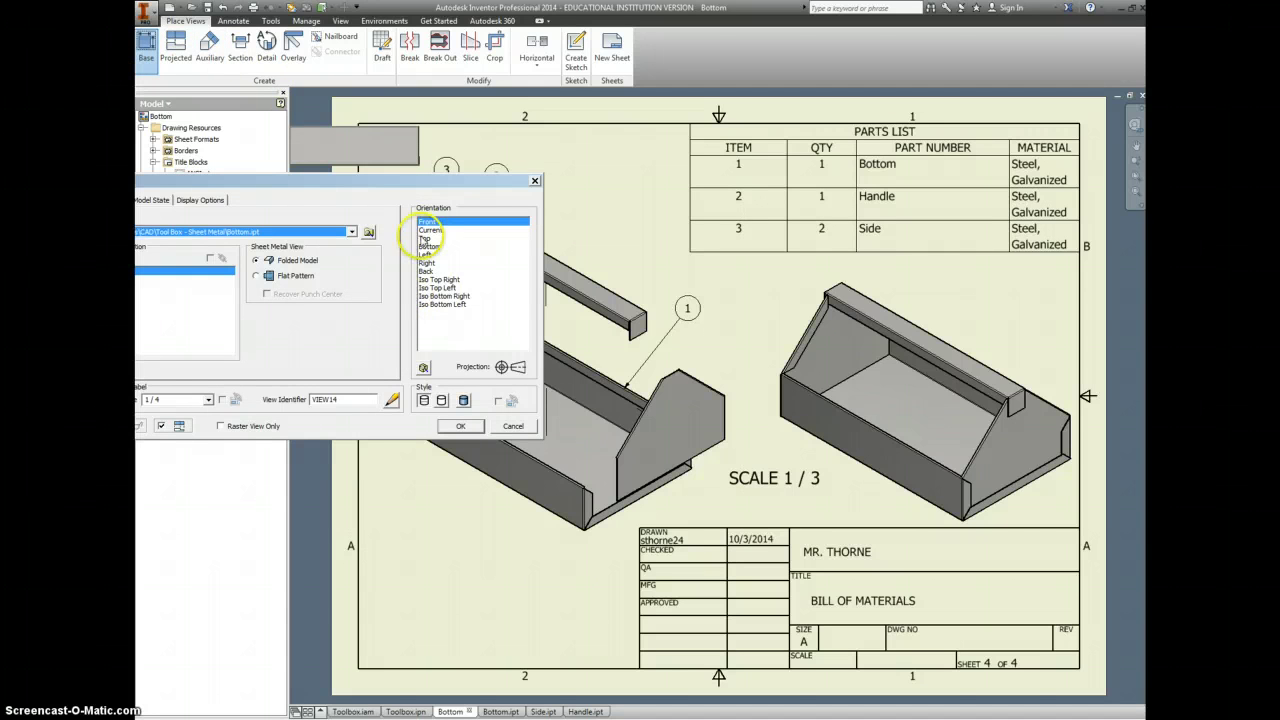
{"action": "left_click", "coordinate": [369, 233]}
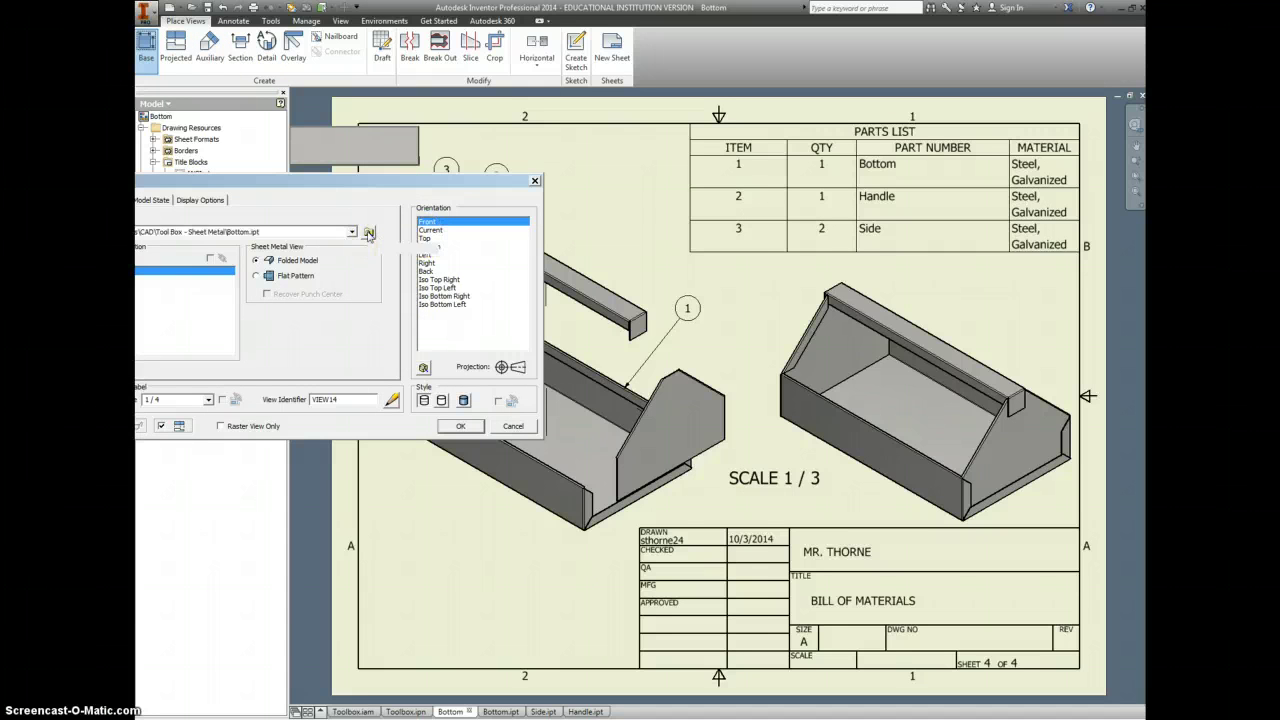
{"action": "left_click", "coordinate": [305, 285]}
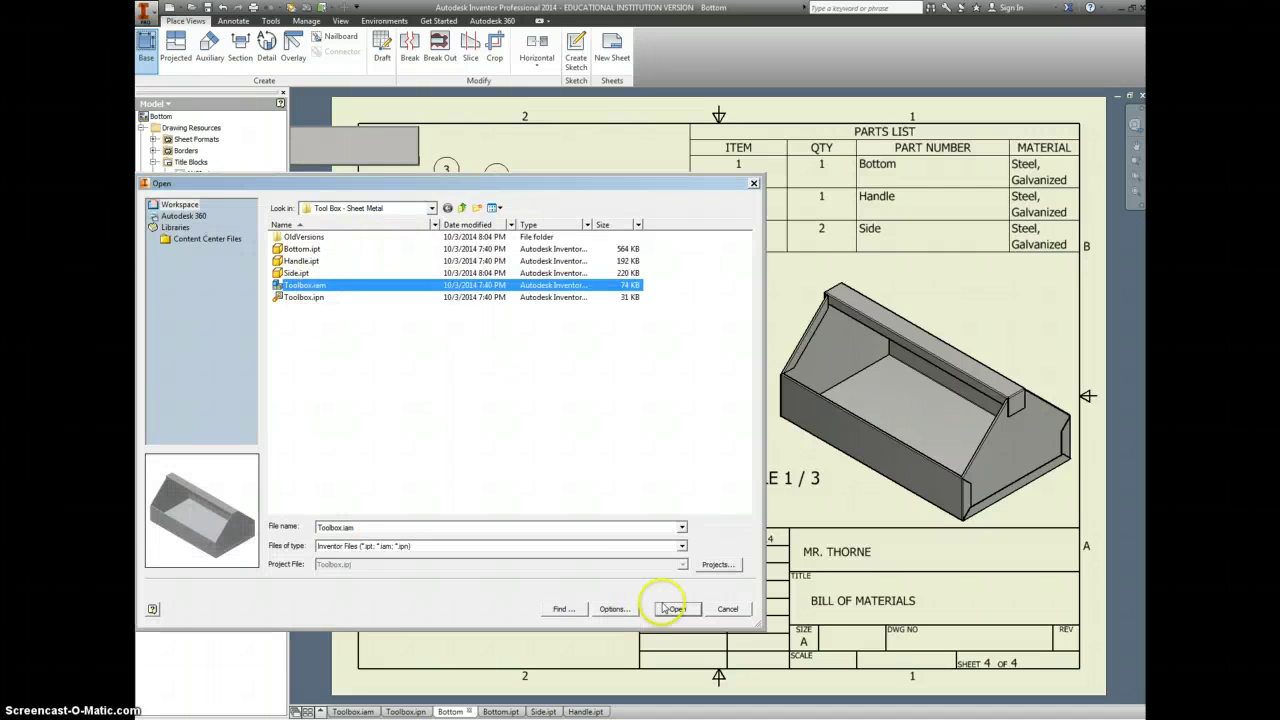
{"action": "left_click", "coordinate": [673, 608]}
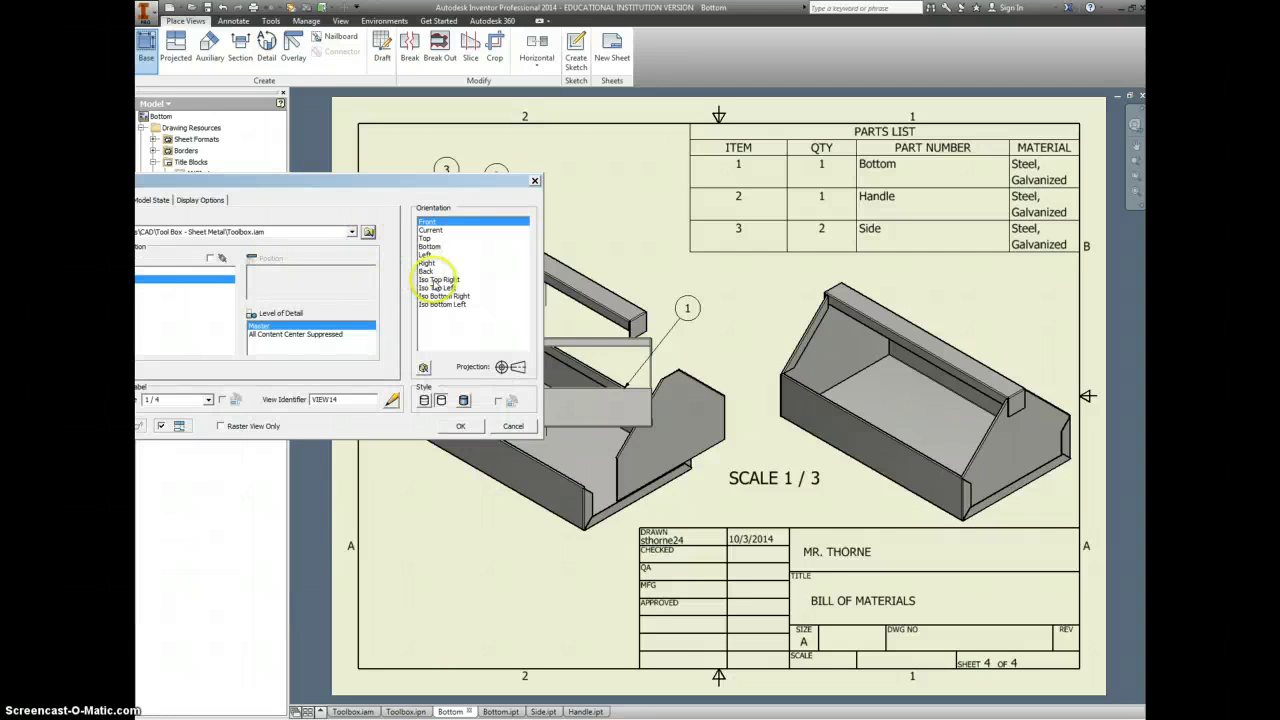
{"action": "left_click", "coordinate": [437, 280]}
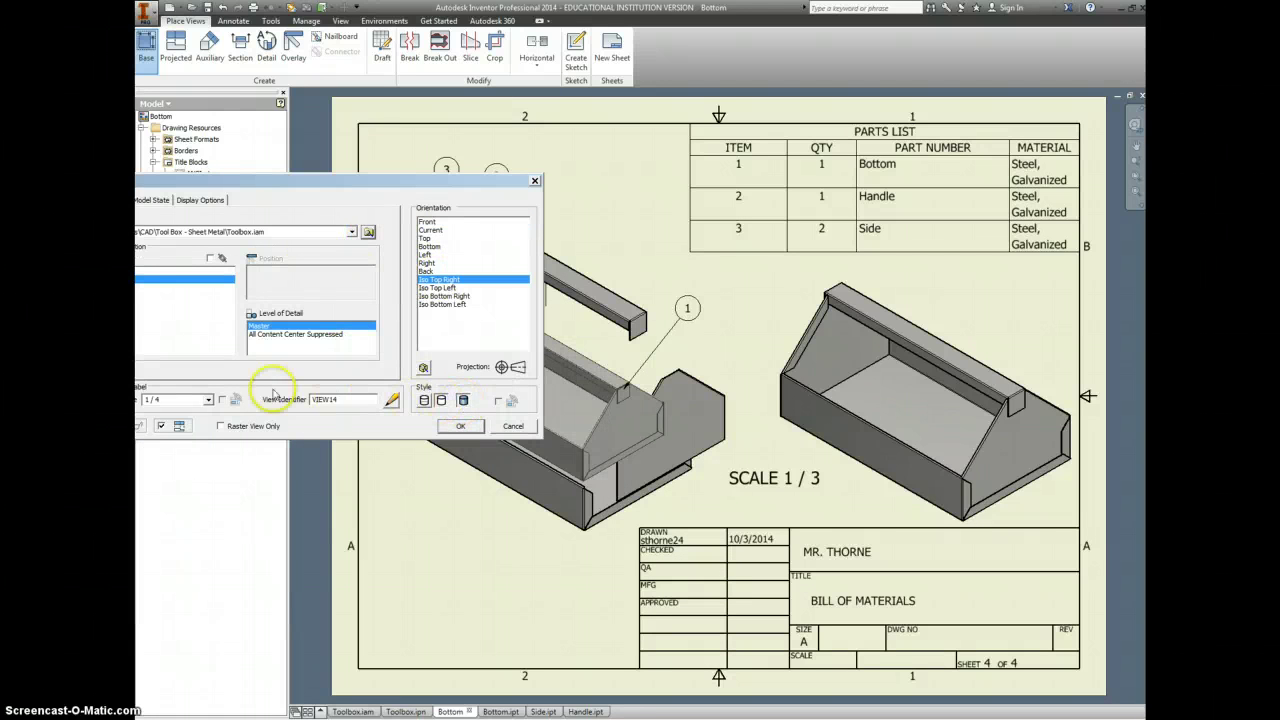
Set the toolbox view's scale to 1/15 and place it beside the title BILL OF MATERIALS, without projected views.
{"action": "type", "text": "15"}
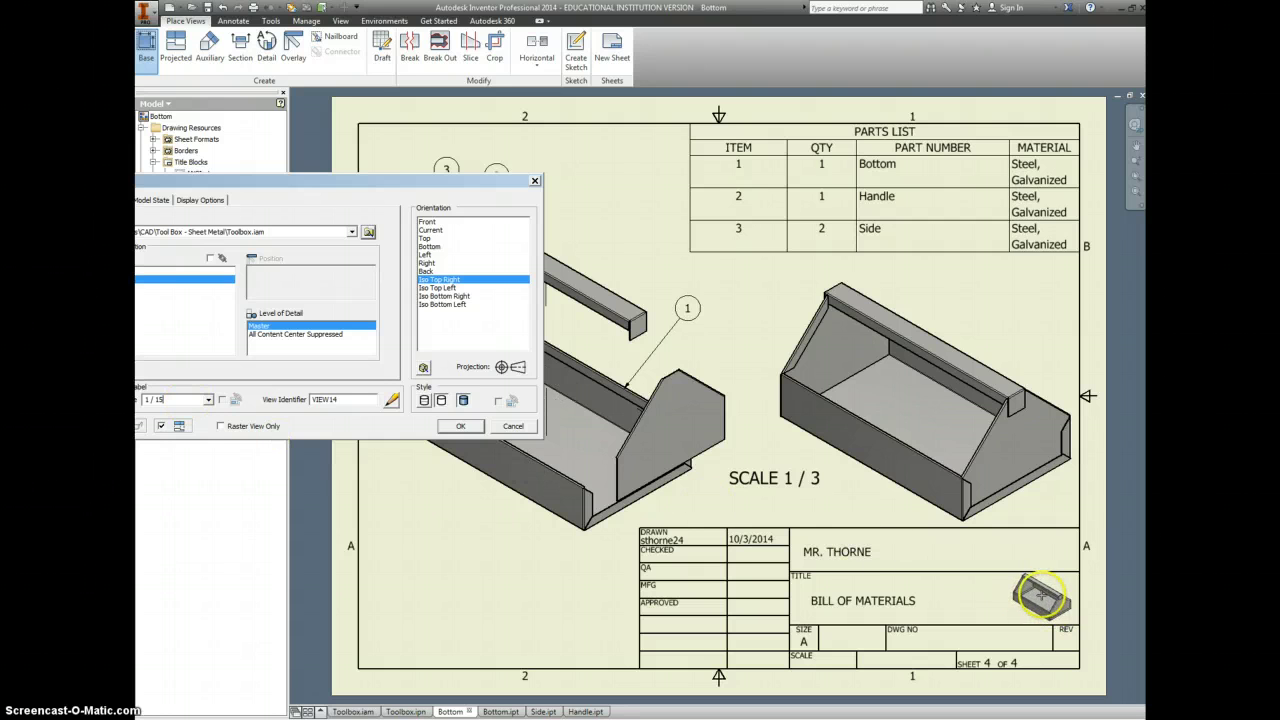
{"action": "left_click", "coordinate": [1040, 597]}
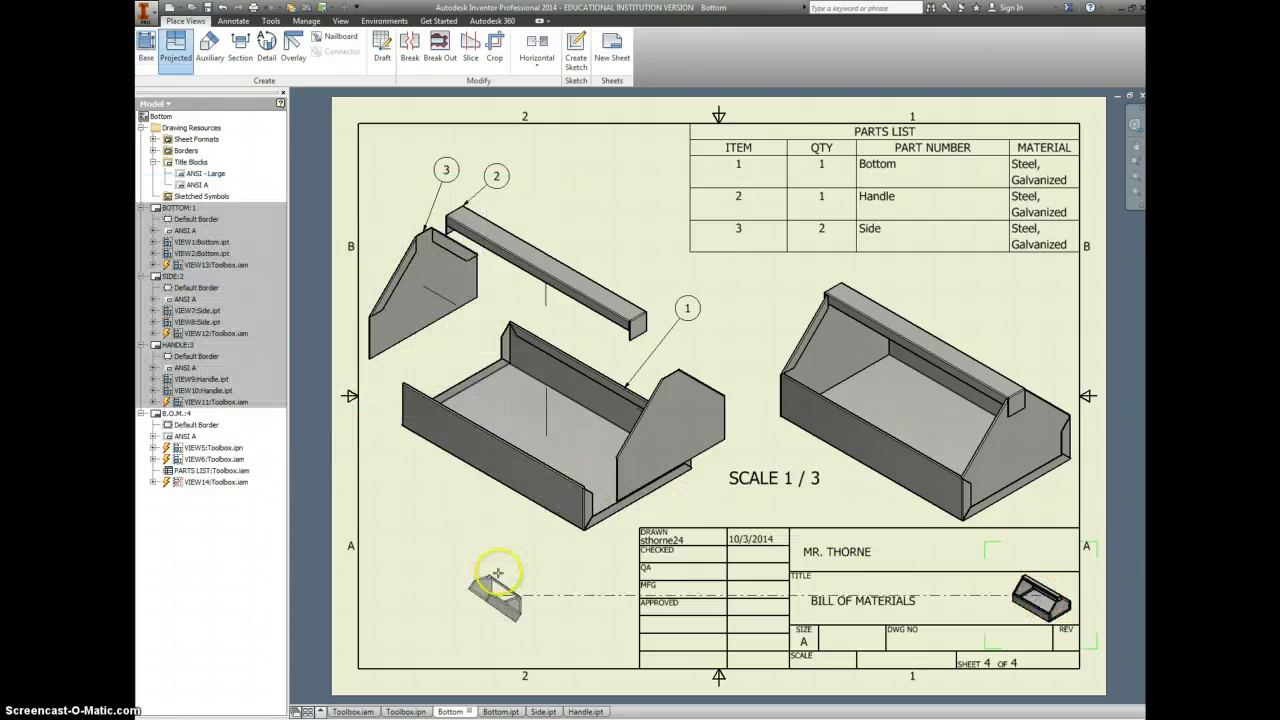
{"action": "key", "text": "Escape"}
{"action": "scroll", "coordinate": [487, 560], "scroll_direction": "up", "scroll_amount": 1}
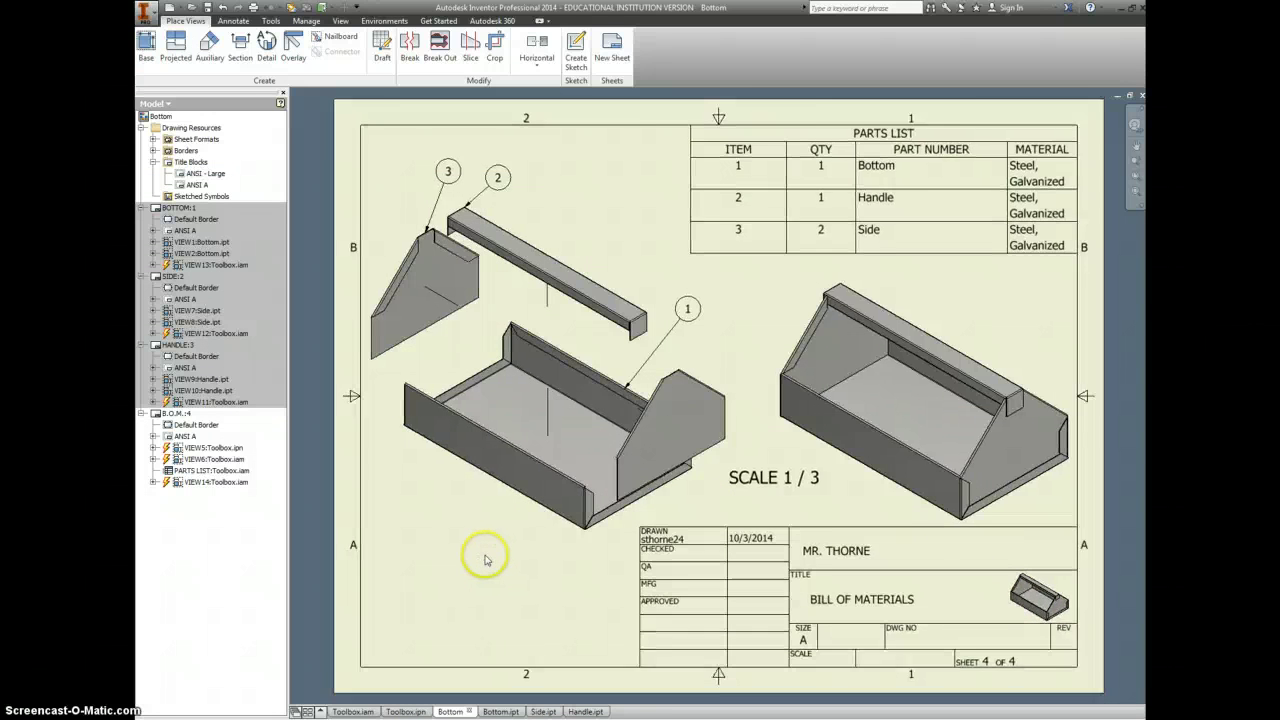
Check the finished HANDLE, SIDE and BOTTOM sheets one after another, ending on BOTTOM.
{"action": "double_click", "coordinate": [183, 346]}
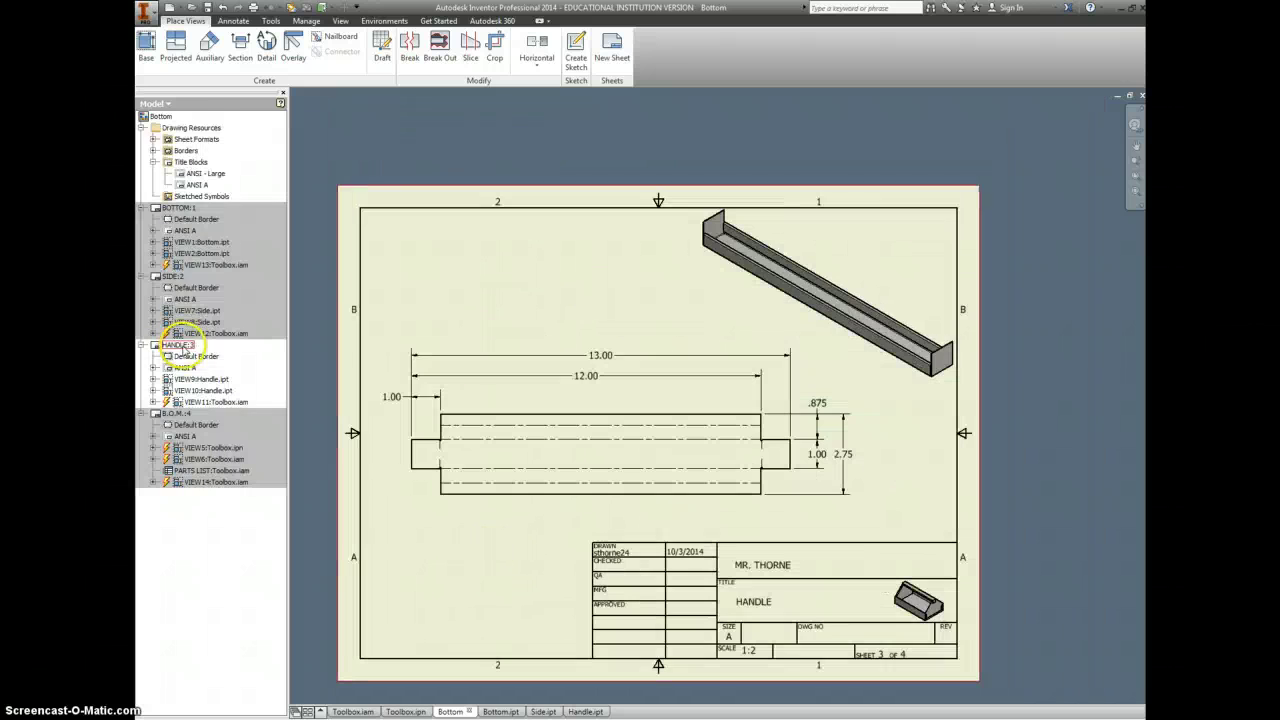
{"action": "double_click", "coordinate": [172, 276]}
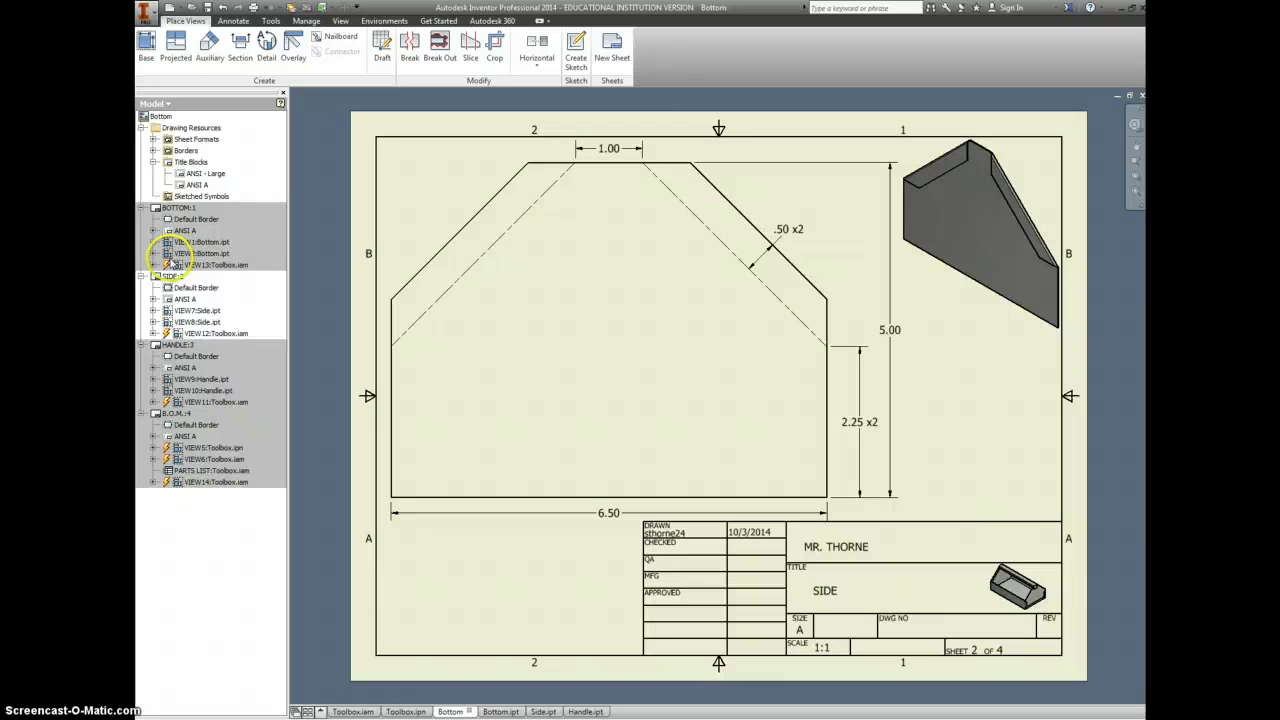
{"action": "double_click", "coordinate": [178, 208]}
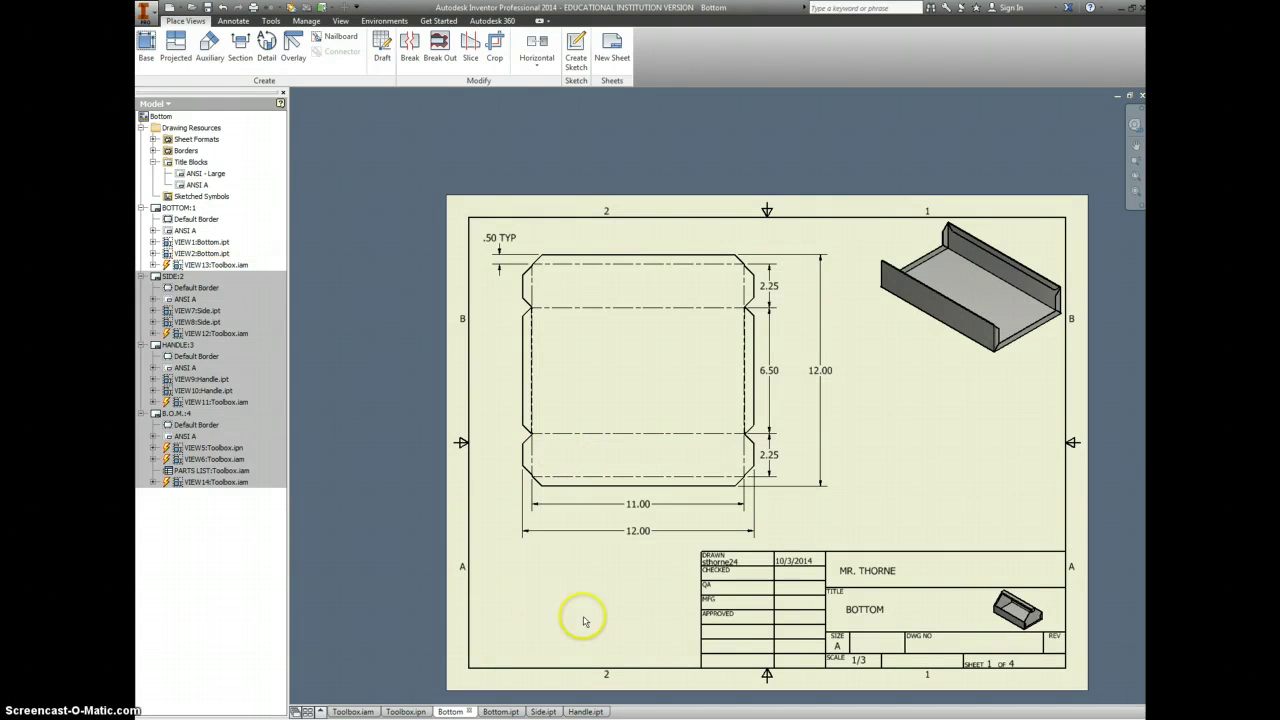
Set the print job to all sheets on the BCHS RM 301 SHARP MX-C300W PCL6 printer and check the printer's properties.
{"action": "left_click", "coordinate": [144, 14]}
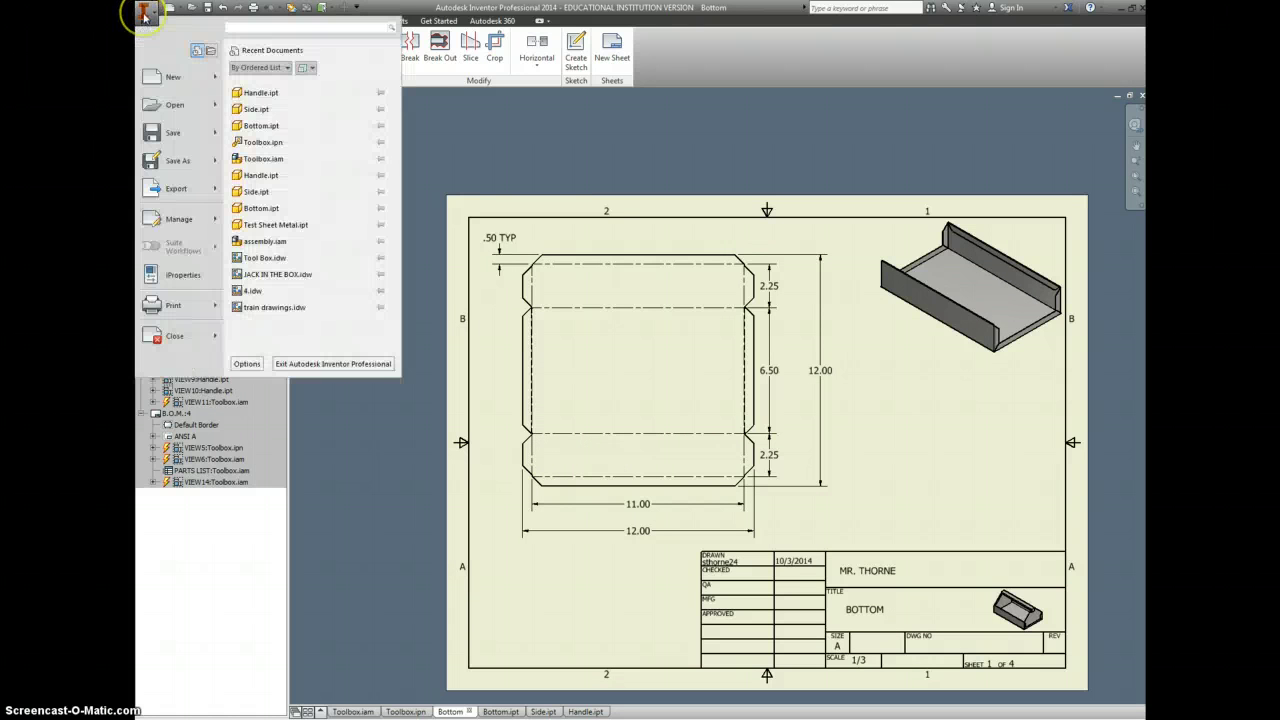
{"action": "left_click", "coordinate": [174, 304]}
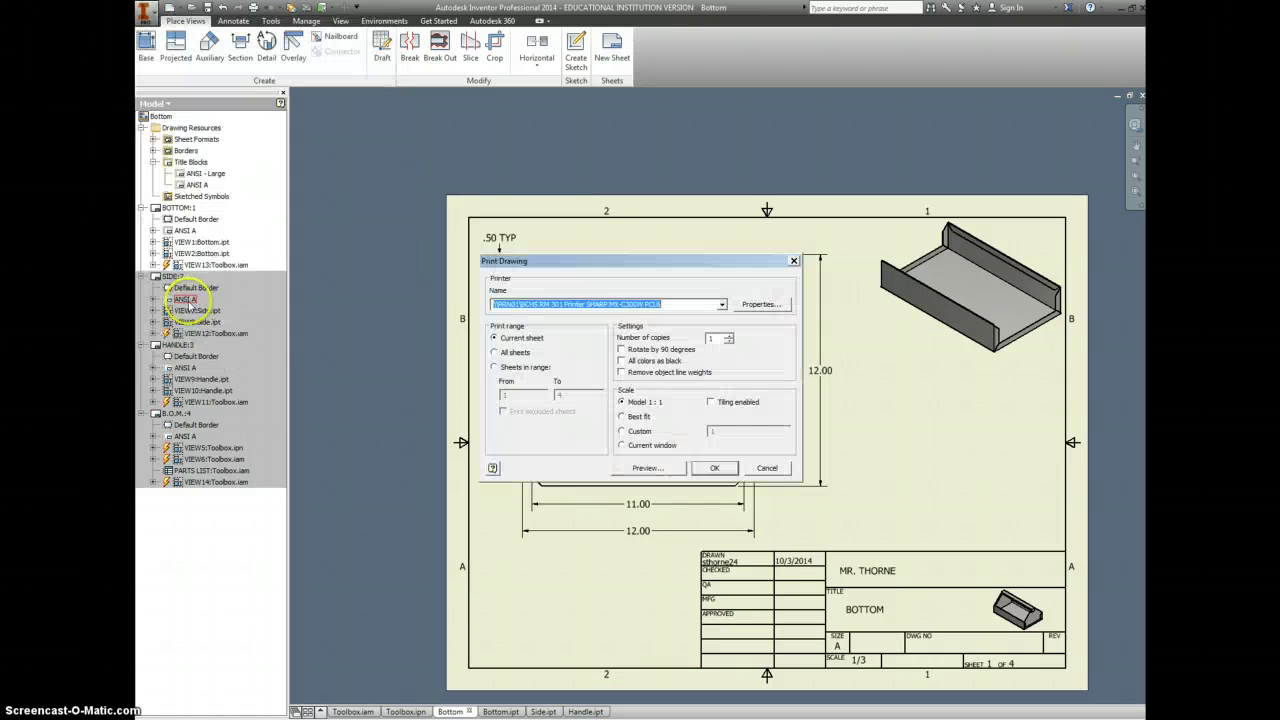
{"action": "left_click", "coordinate": [721, 304]}
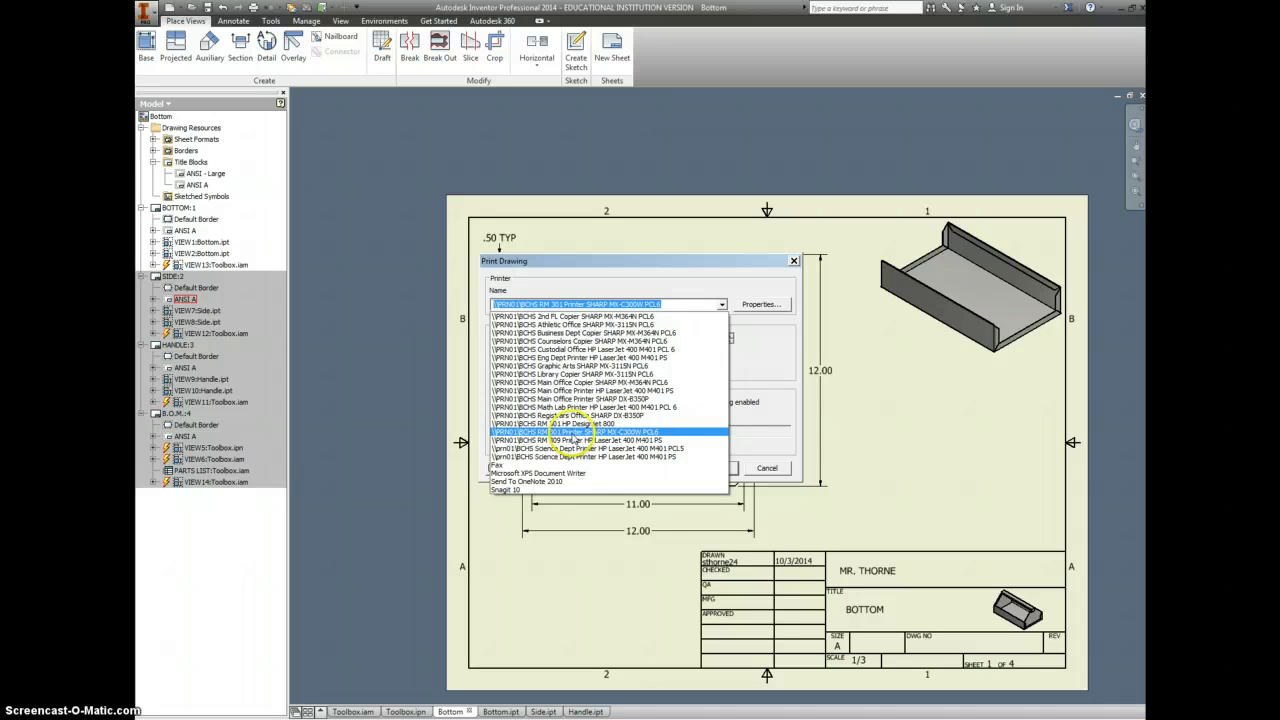
{"action": "left_click", "coordinate": [587, 438]}
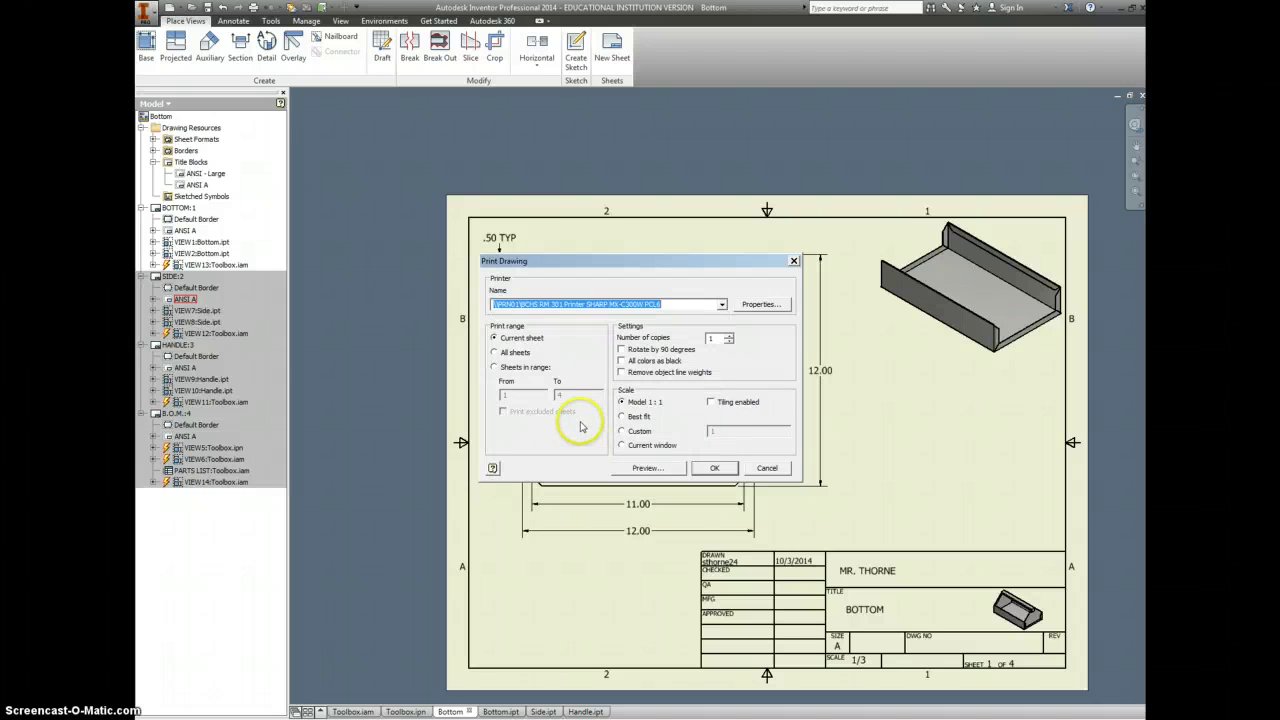
{"action": "left_click", "coordinate": [495, 353]}
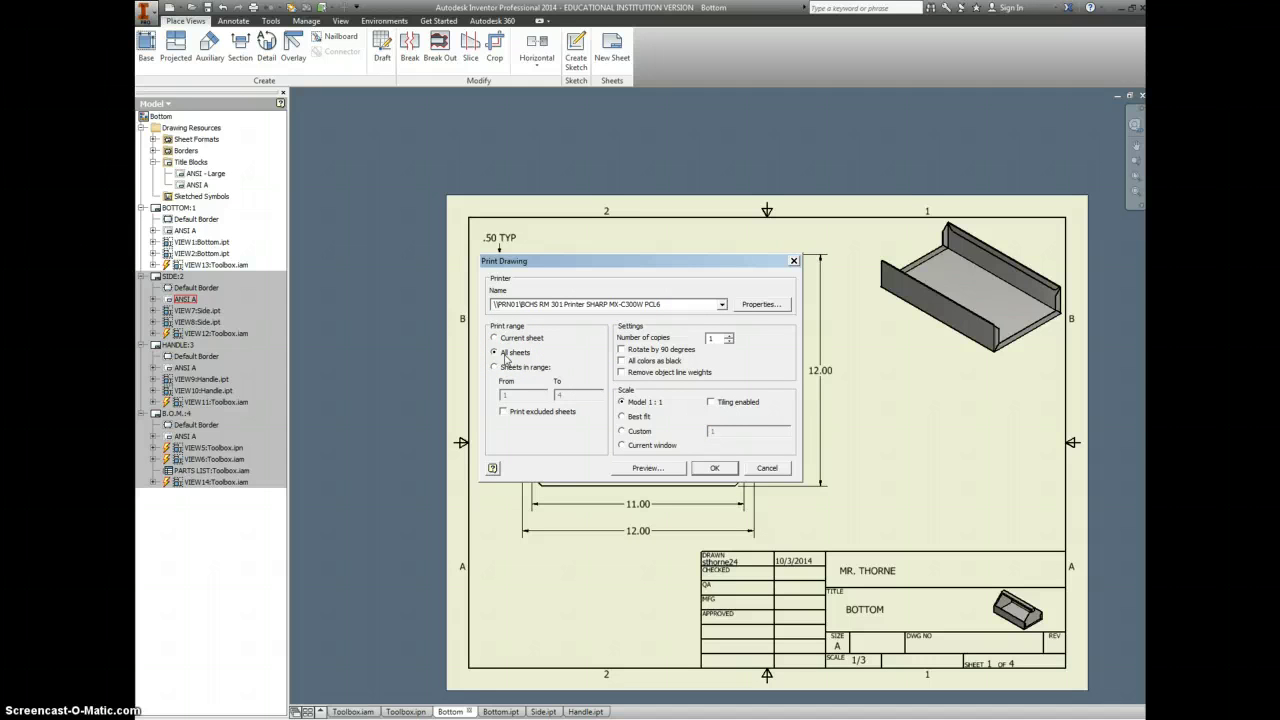
{"action": "left_click", "coordinate": [758, 305]}
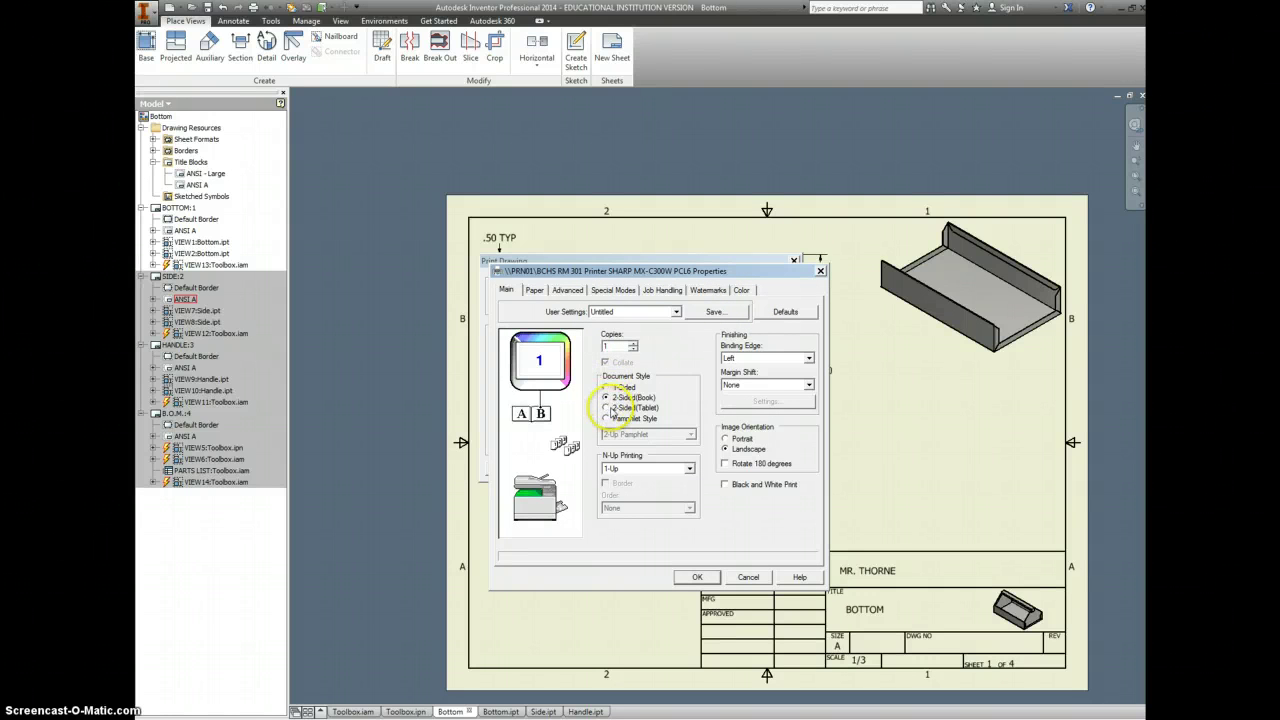
{"action": "left_click", "coordinate": [701, 577]}
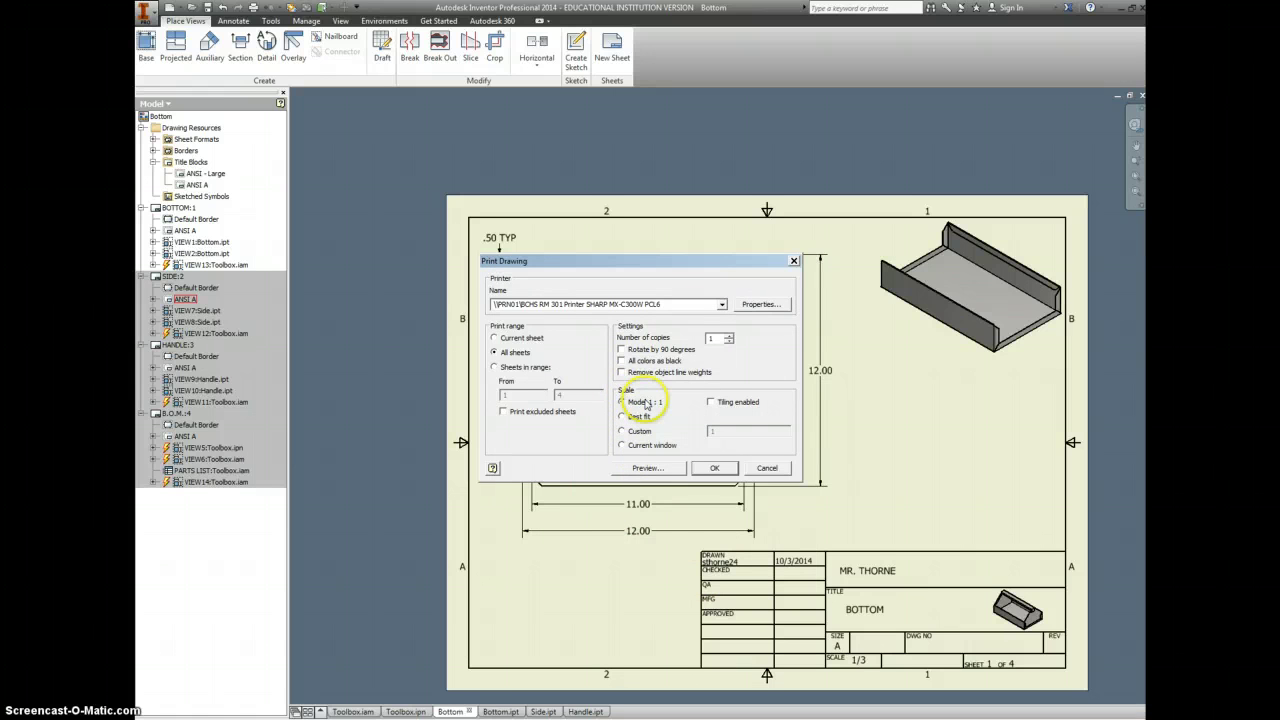
Preview the print job and print all sheets of the drawing at Model 1:1 scale.
{"action": "left_click", "coordinate": [645, 468]}
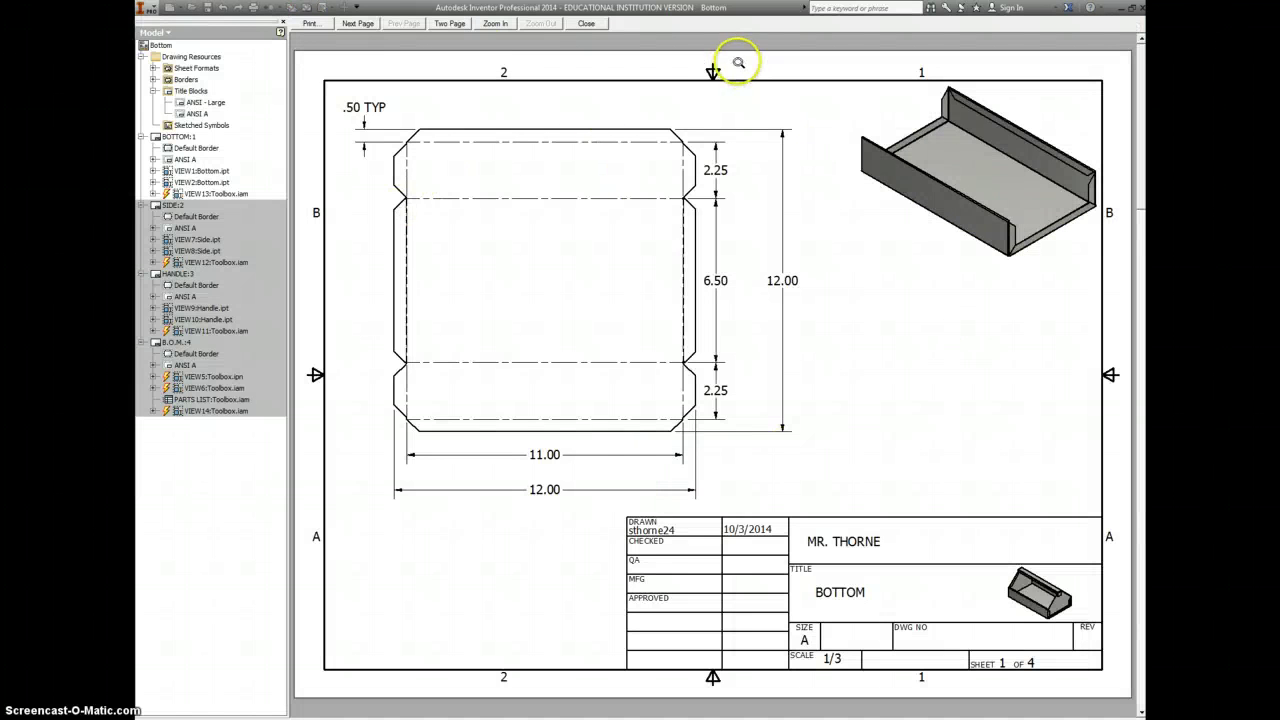
{"action": "left_click", "coordinate": [308, 22]}
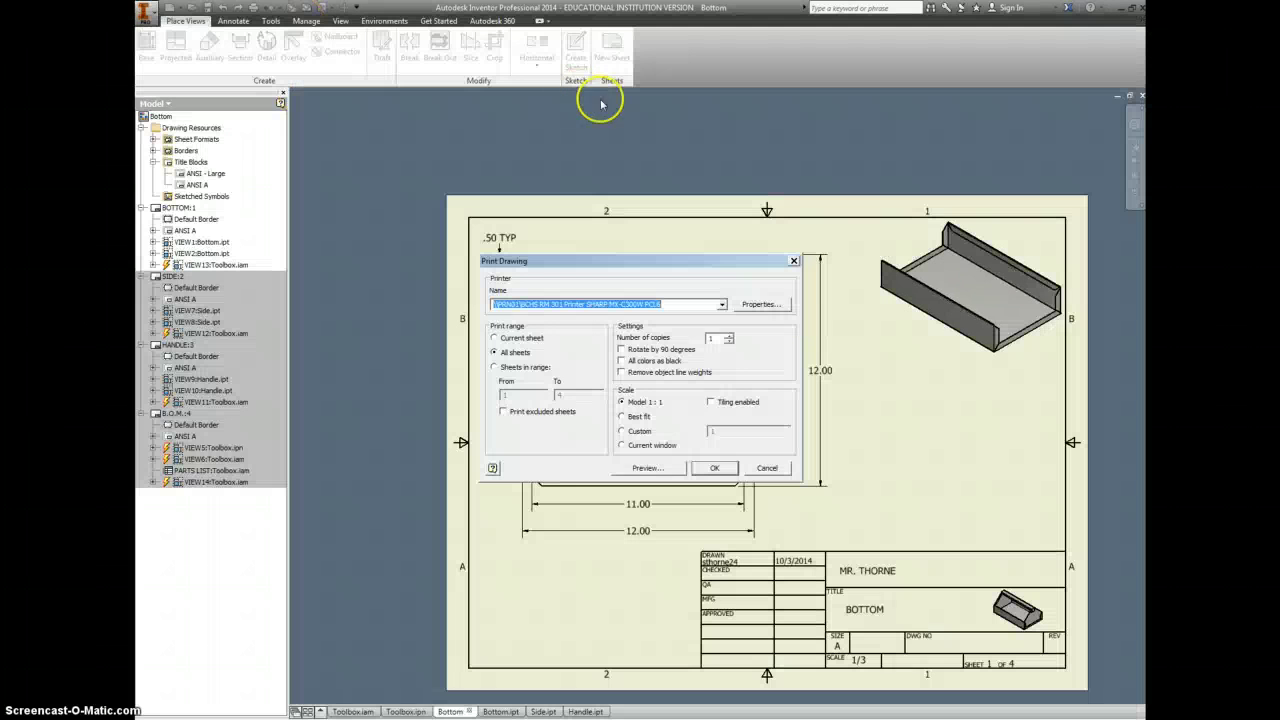
{"action": "left_click", "coordinate": [718, 468]}
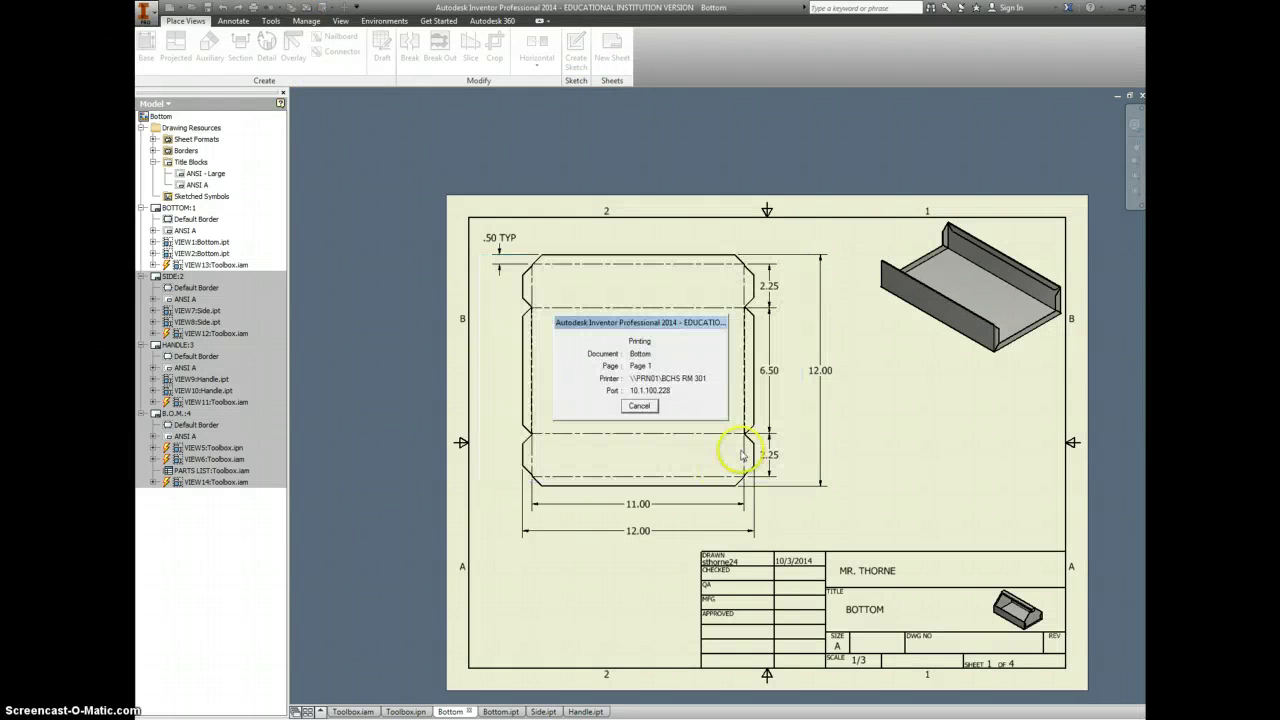
{"action": "left_click", "coordinate": [849, 443]}
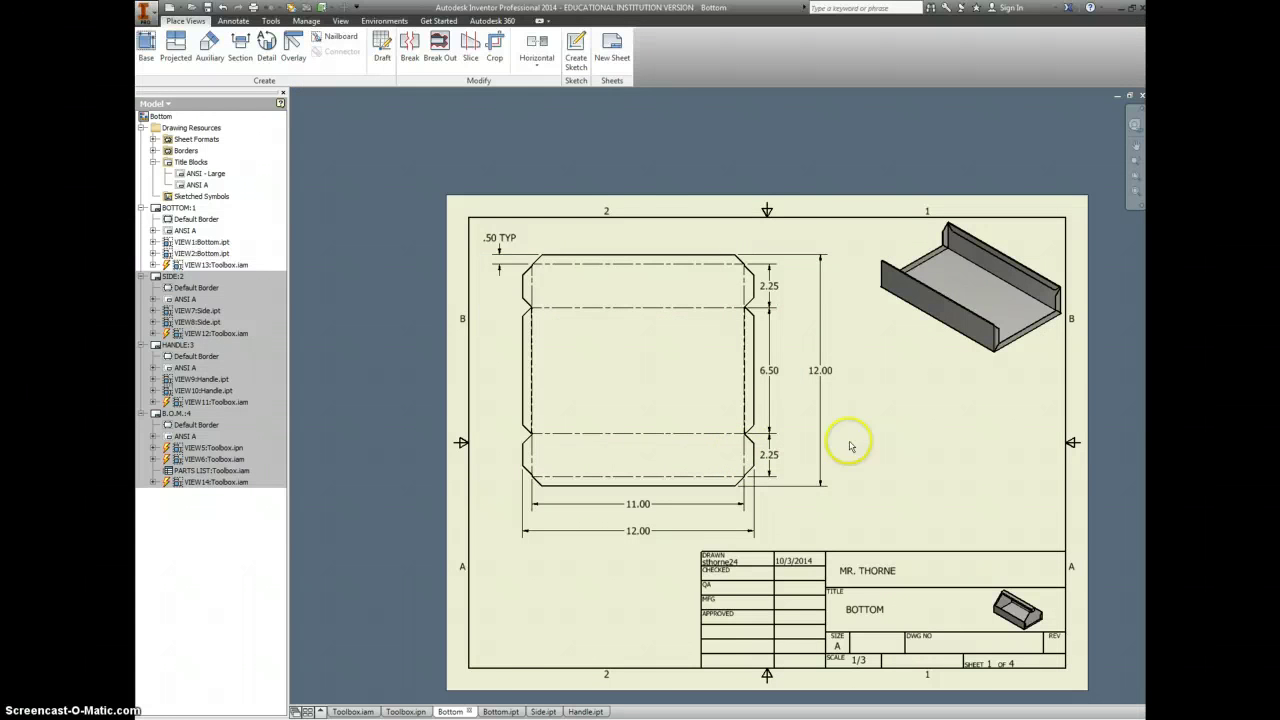